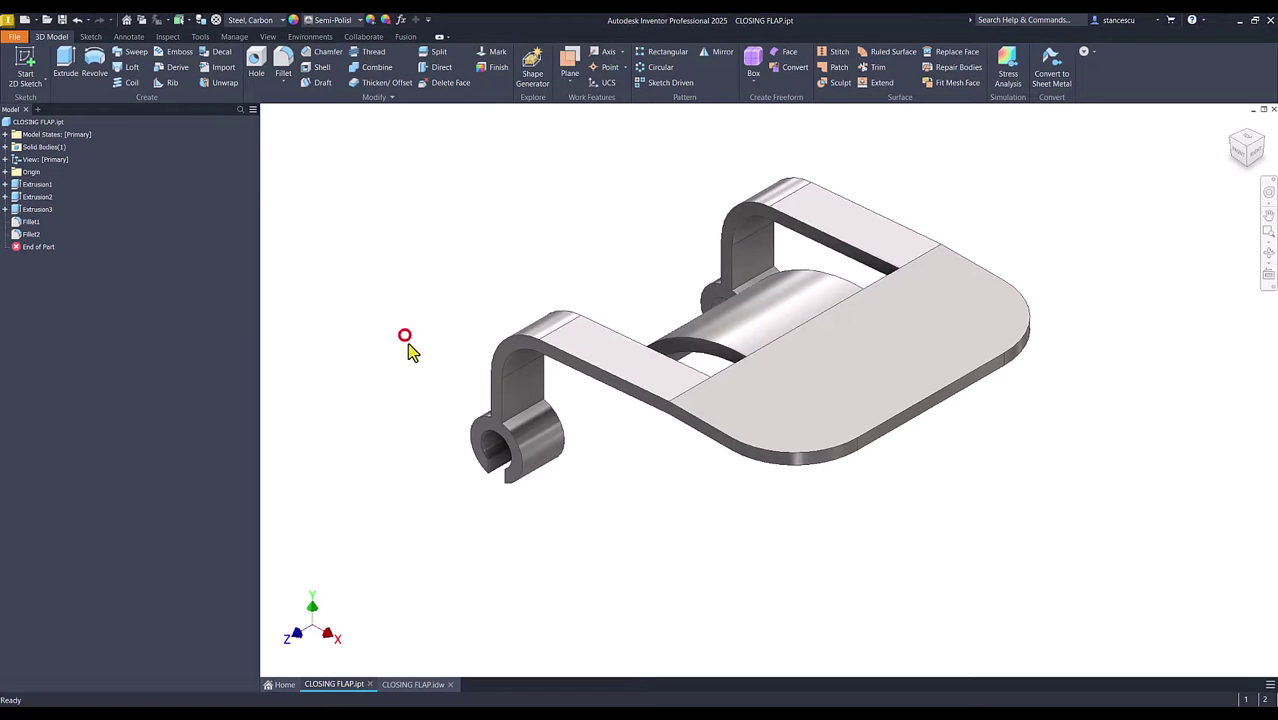
Orbit the flap to inspect it from another angle, then return to the home isometric view
left_click_drag(408, 342, 411, 354)
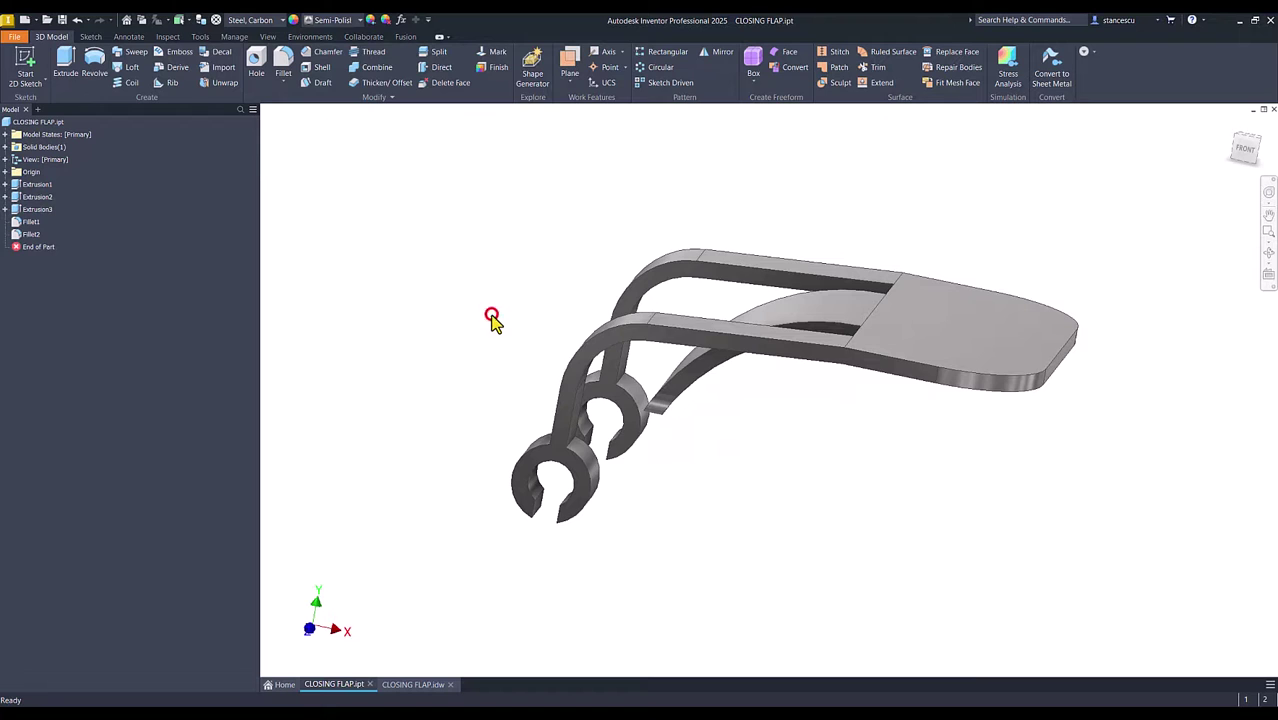
key("F6")
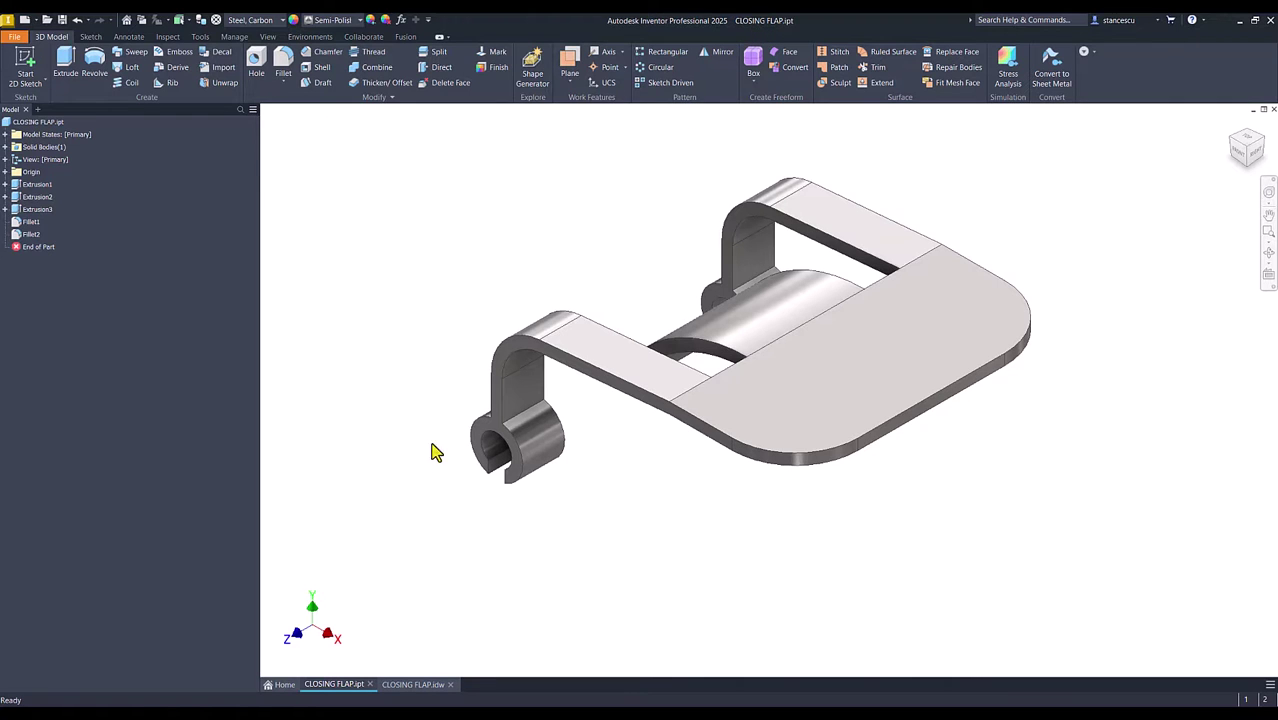
left_click(414, 685)
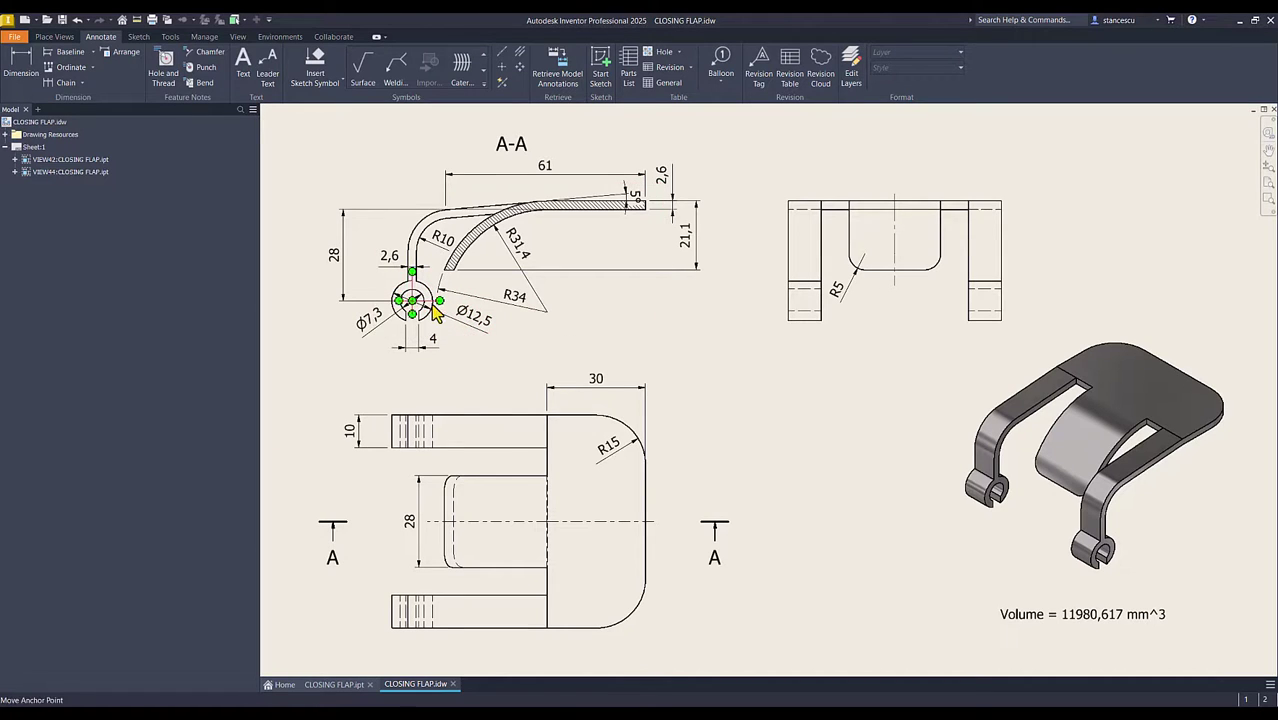
left_click_drag(432, 341, 430, 338)
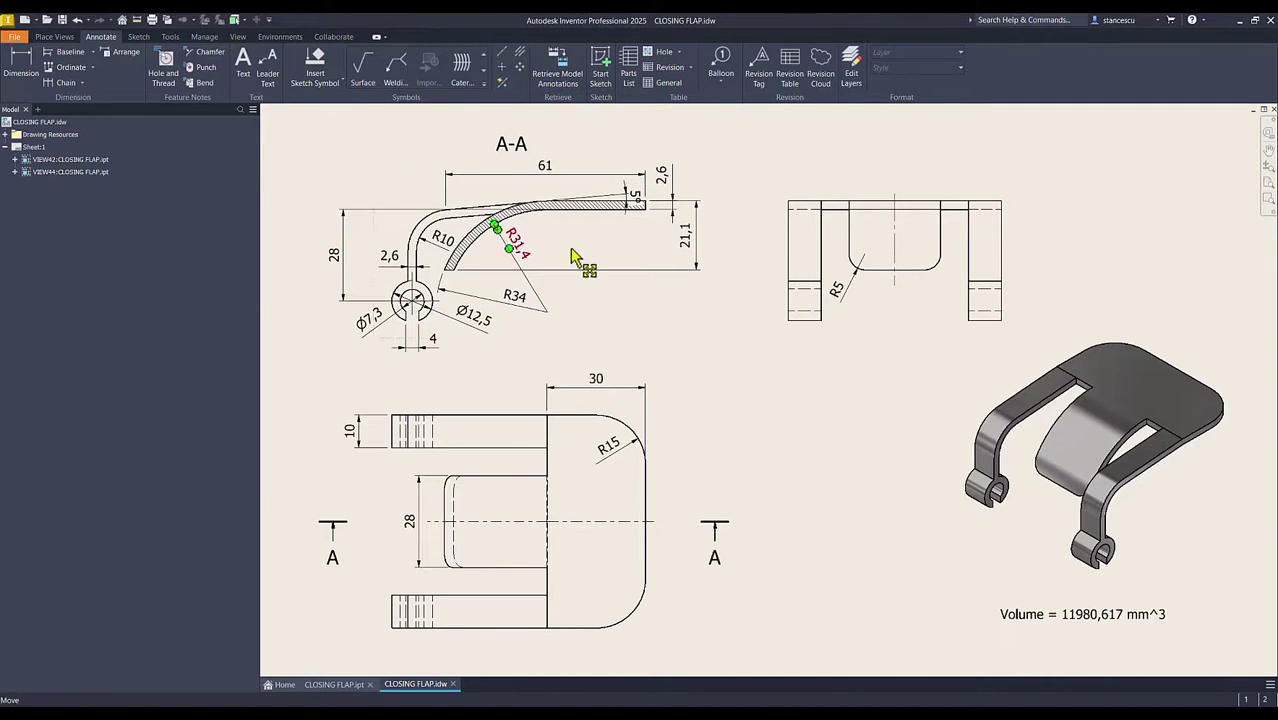
left_click(391, 262)
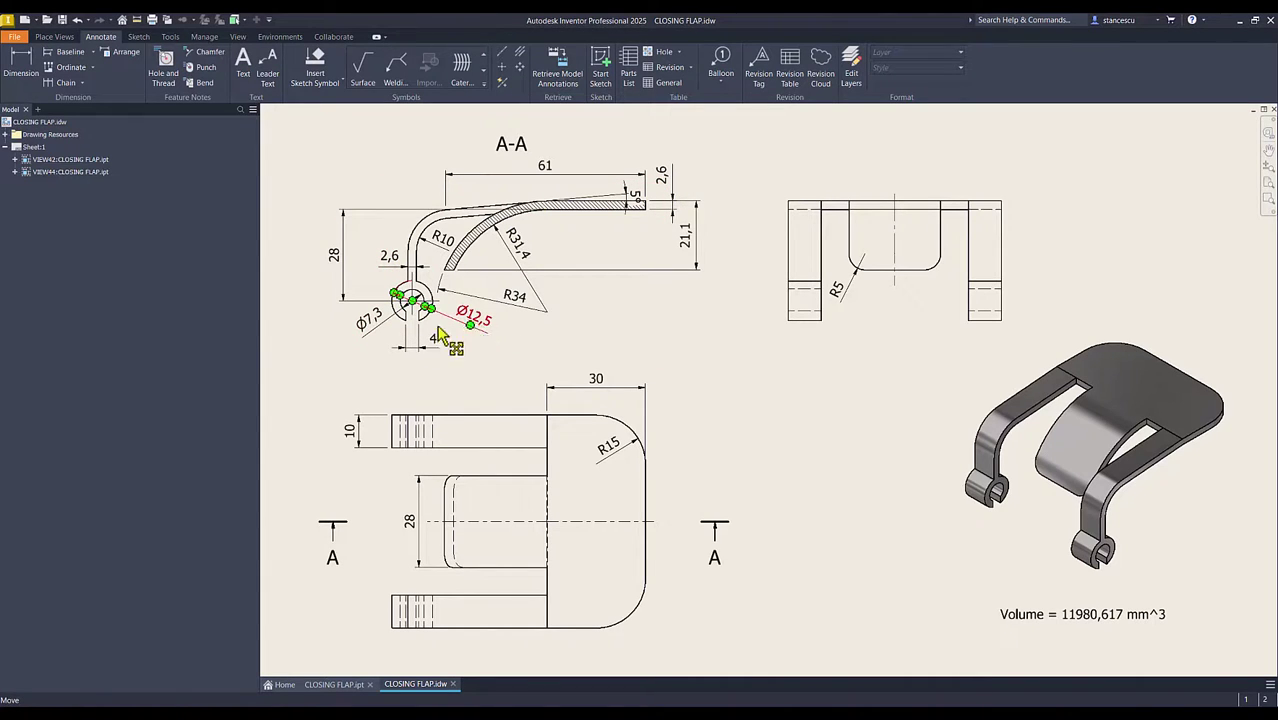
left_click(713, 357)
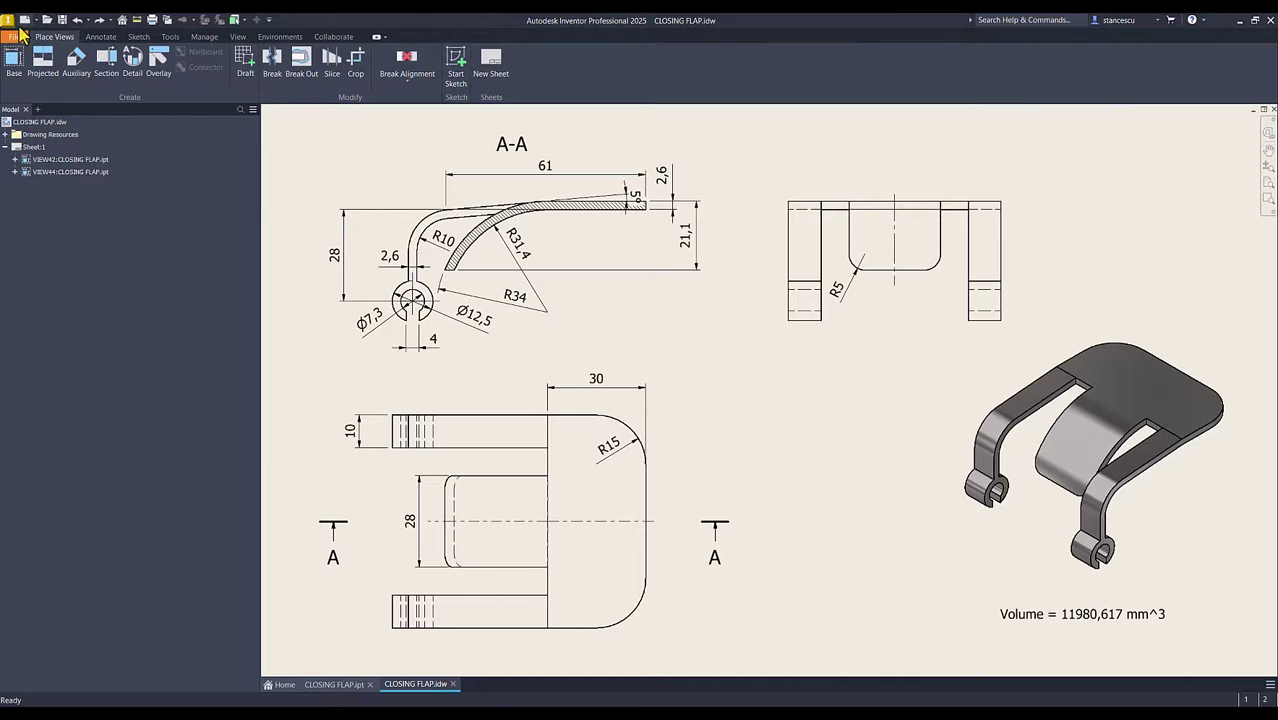
Create a new part from Standard (mm).ipt and start a 2D sketch on the XY plane
left_click(26, 19)
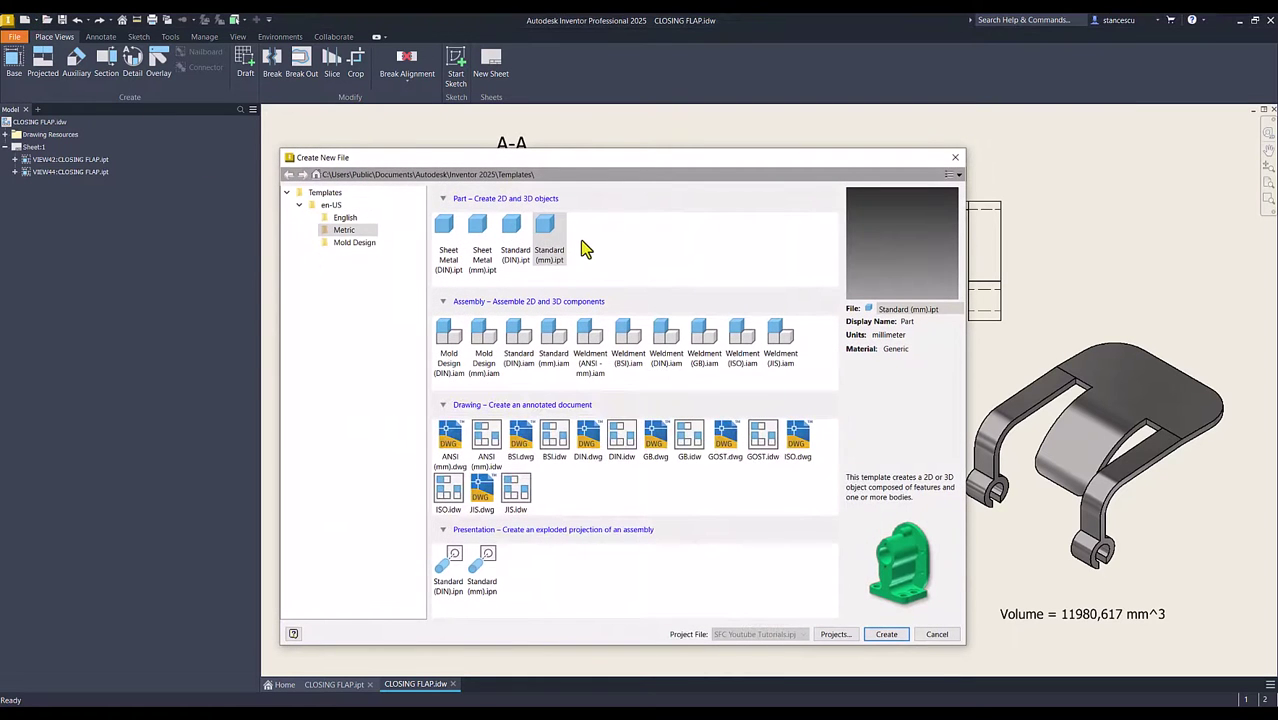
double_click(556, 248)
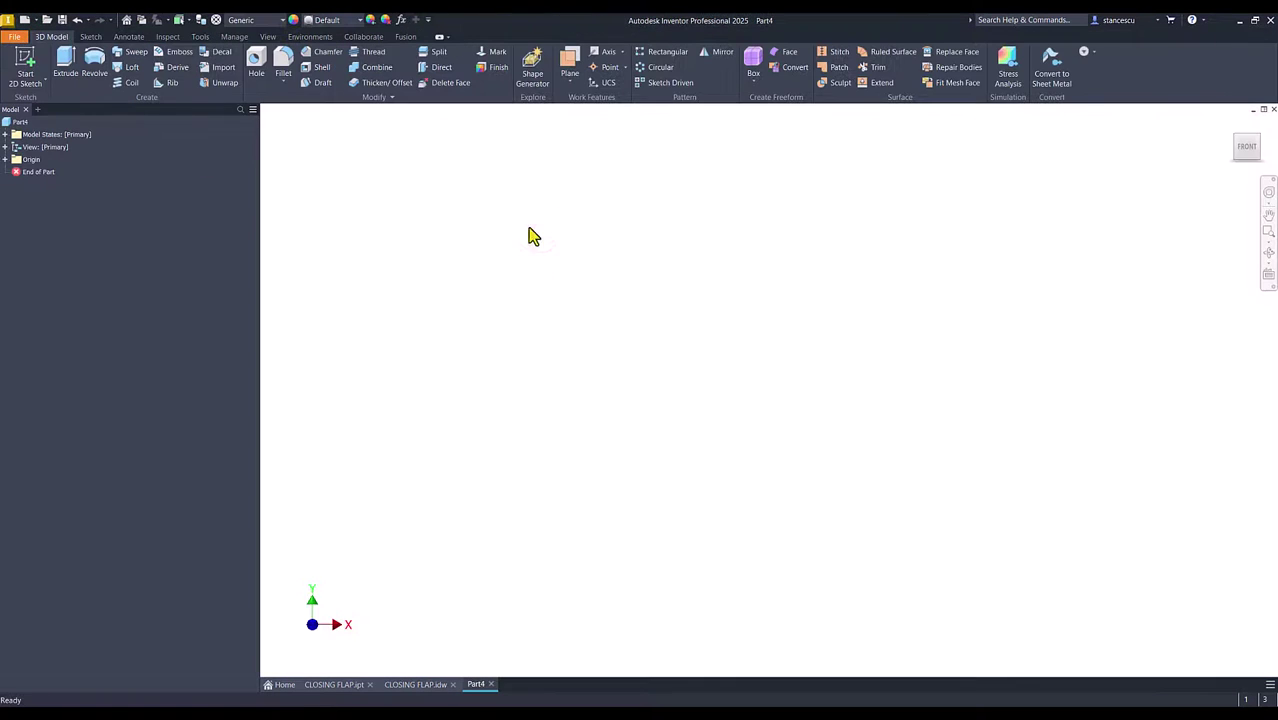
left_click(28, 60)
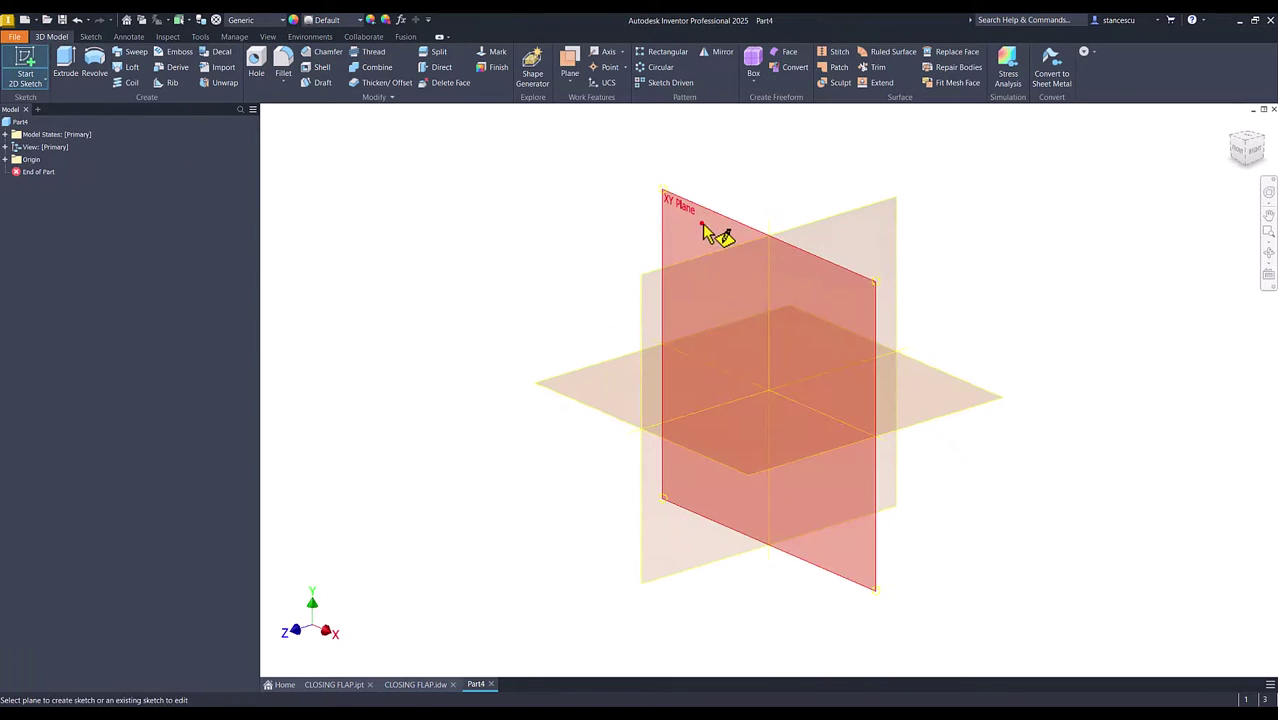
left_click(701, 222)
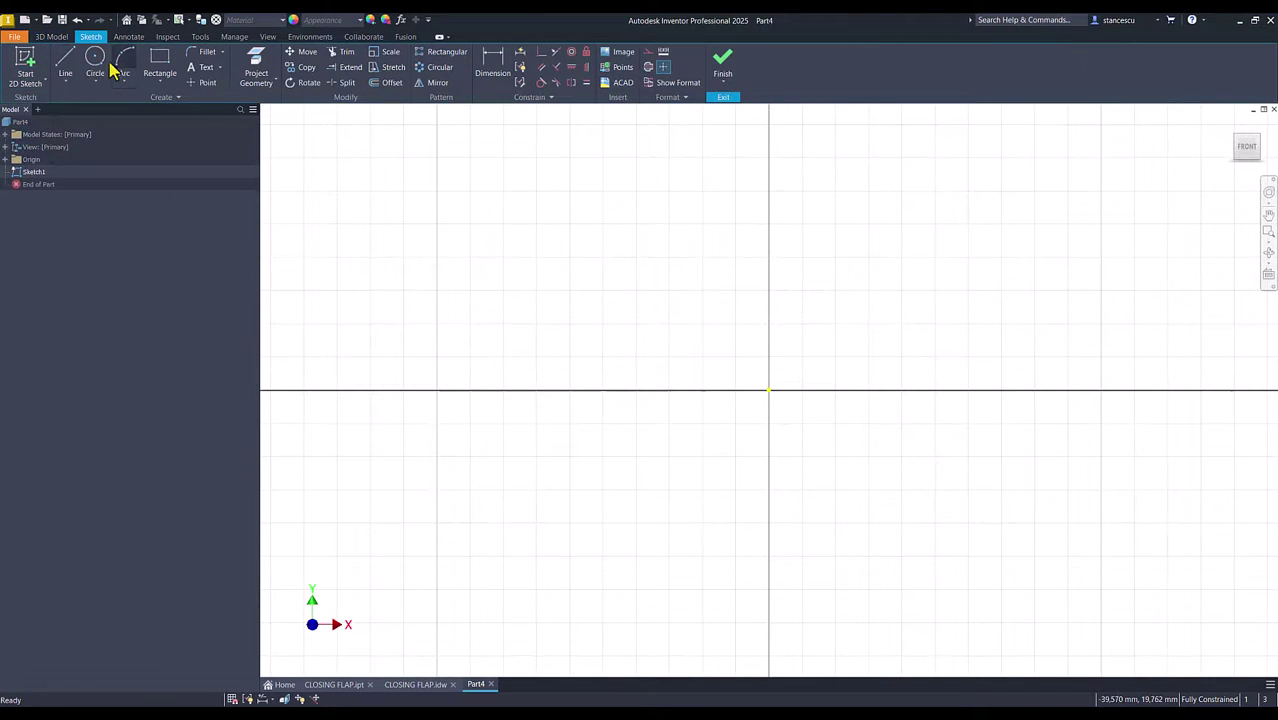
Draw two concentric circles at the origin, sized 12,5 and 7,3
left_click(96, 62)
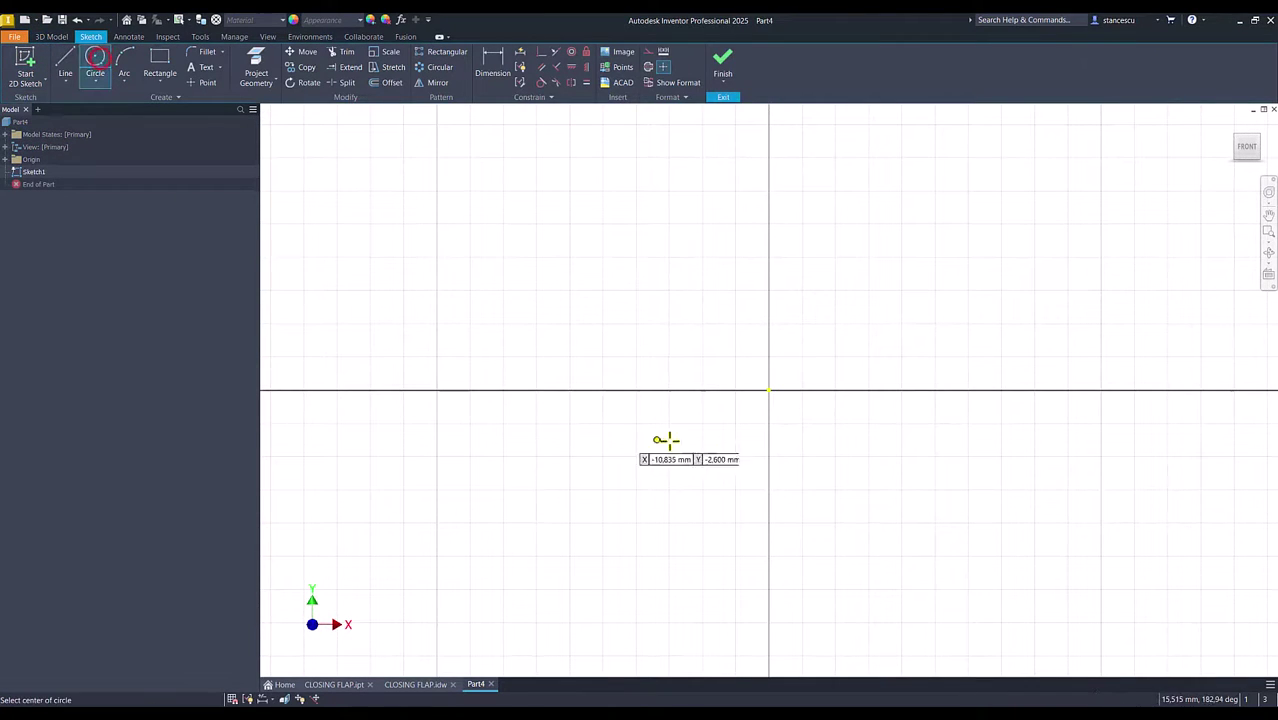
left_click(766, 390)
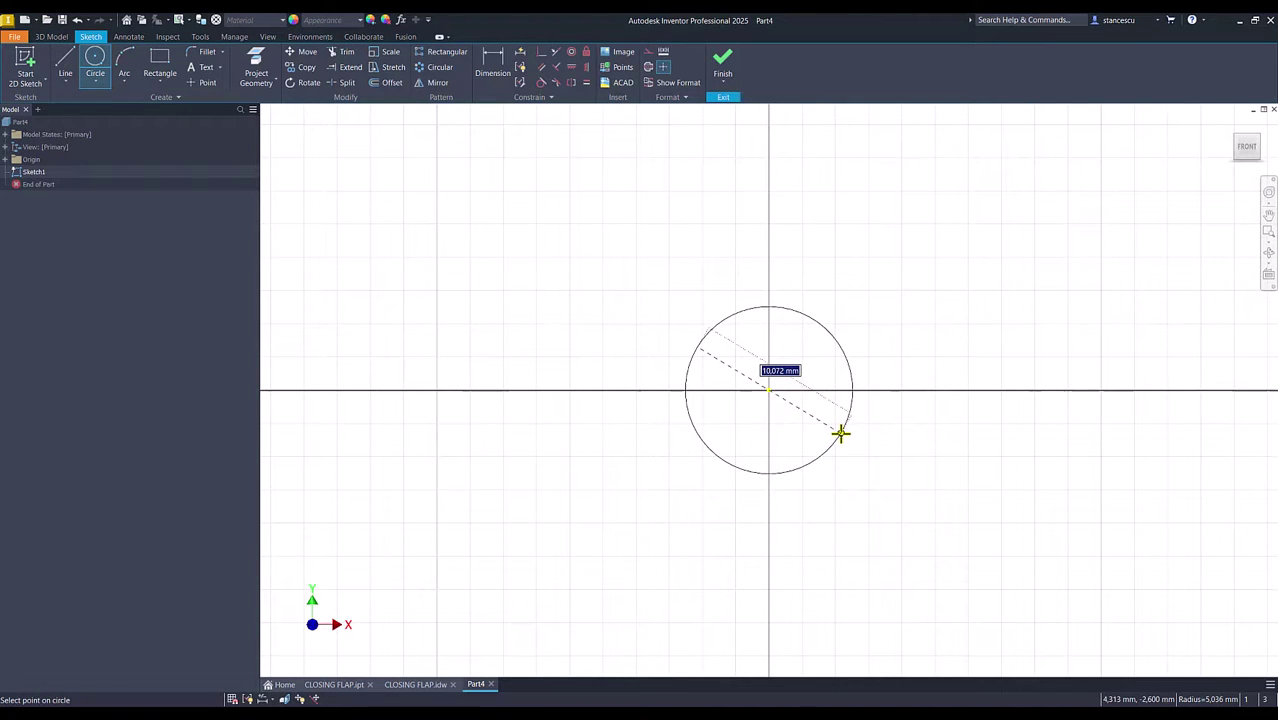
type("12,5")
key("Return")
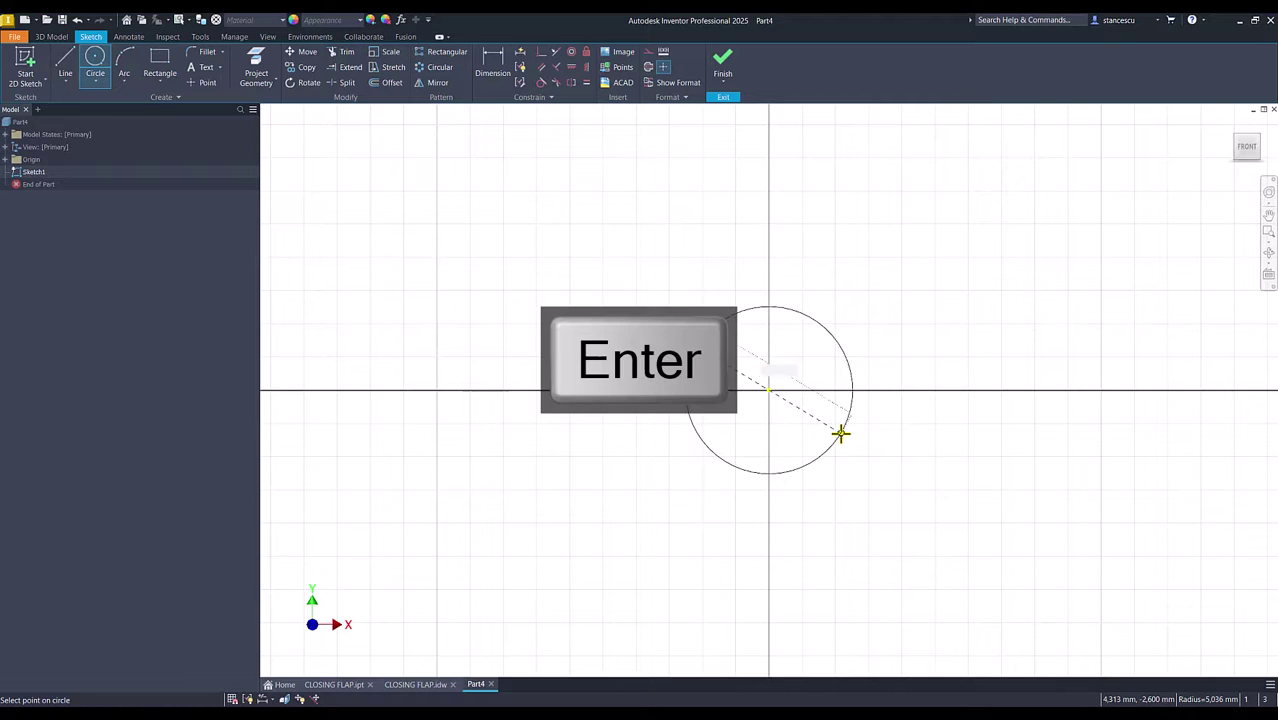
left_click(769, 390)
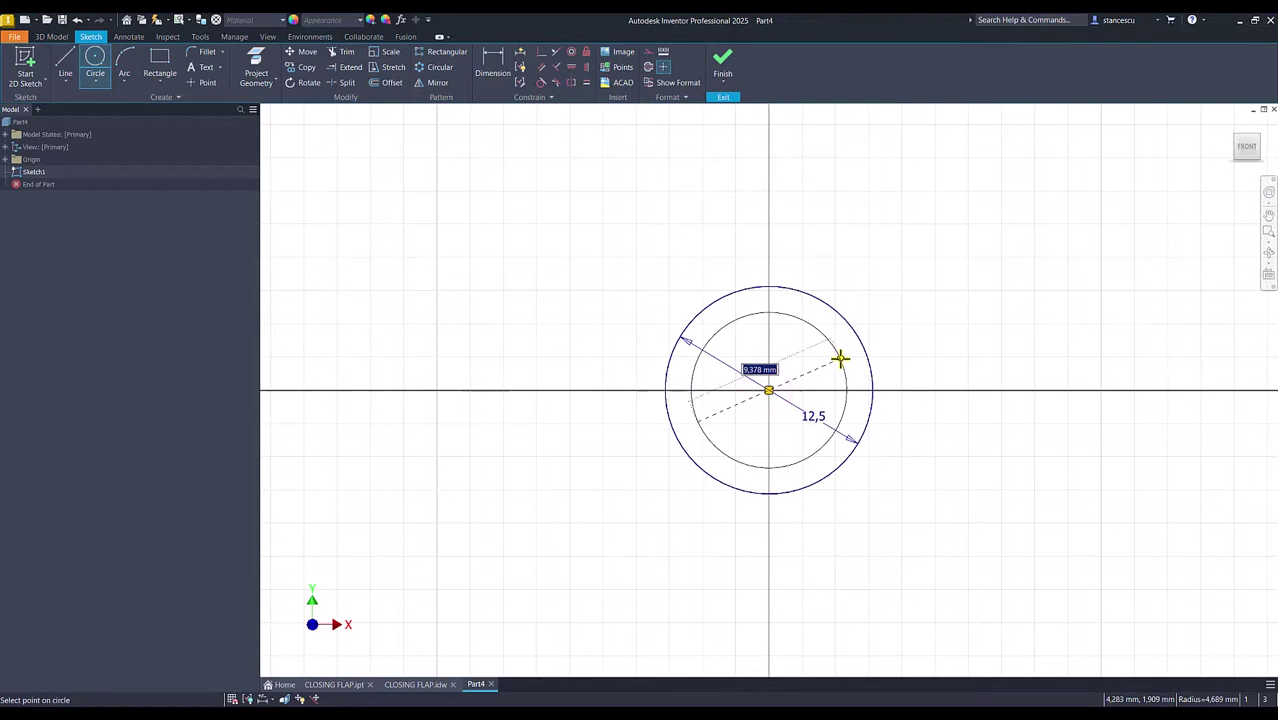
type("7,3")
key("Return")
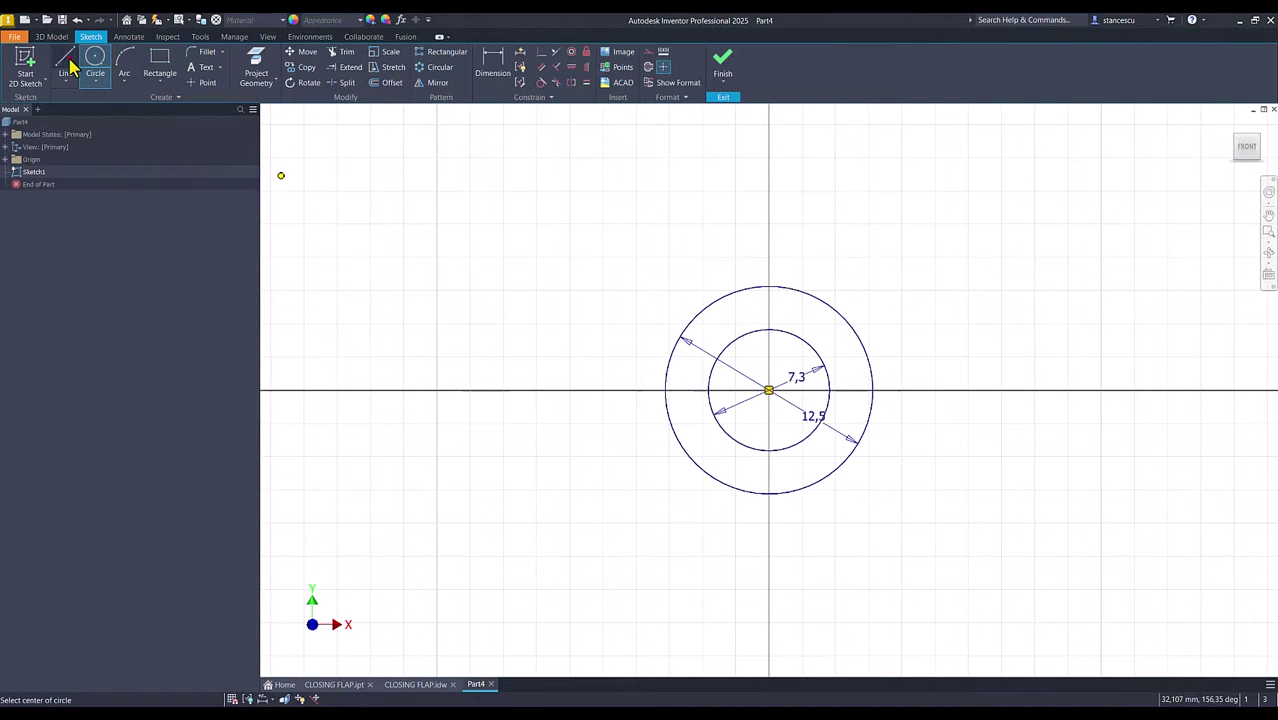
Draw a vertical line up from the outer circle and bend it into a tangent arc
key("l")
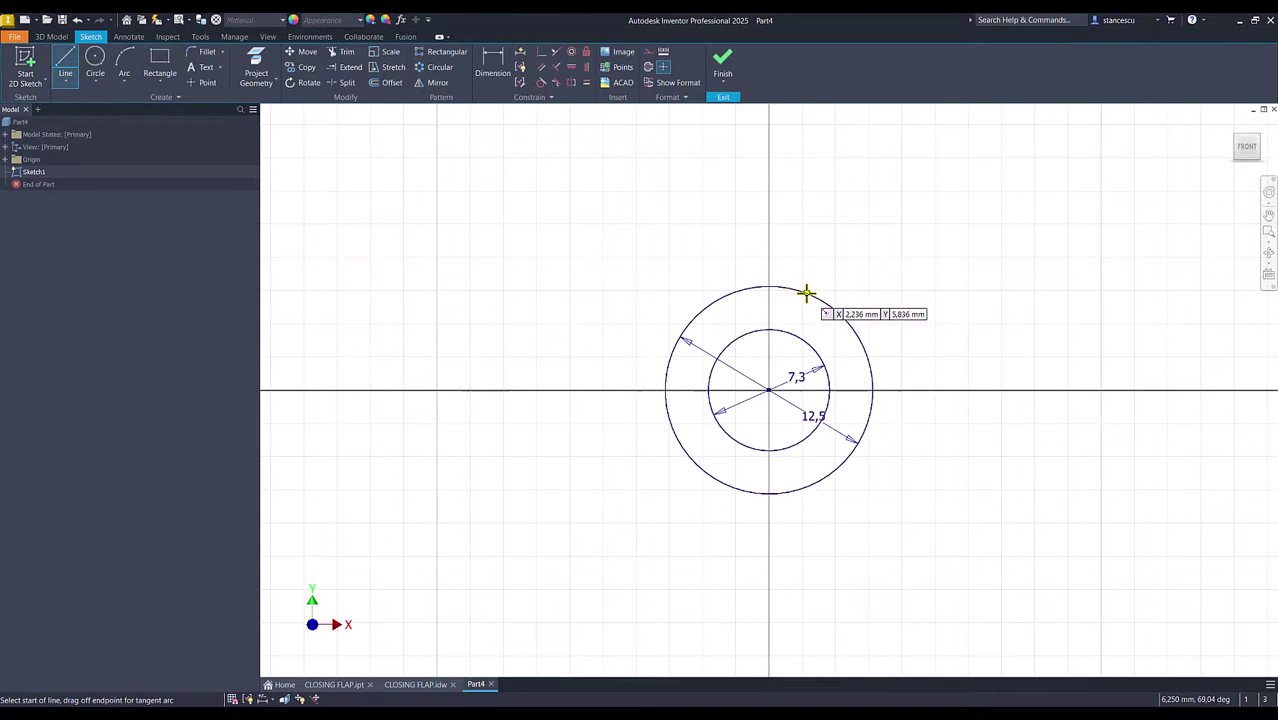
left_click(806, 292)
scroll(815, 203, "down", 3)
middle_click_drag(813, 200, 802, 337)
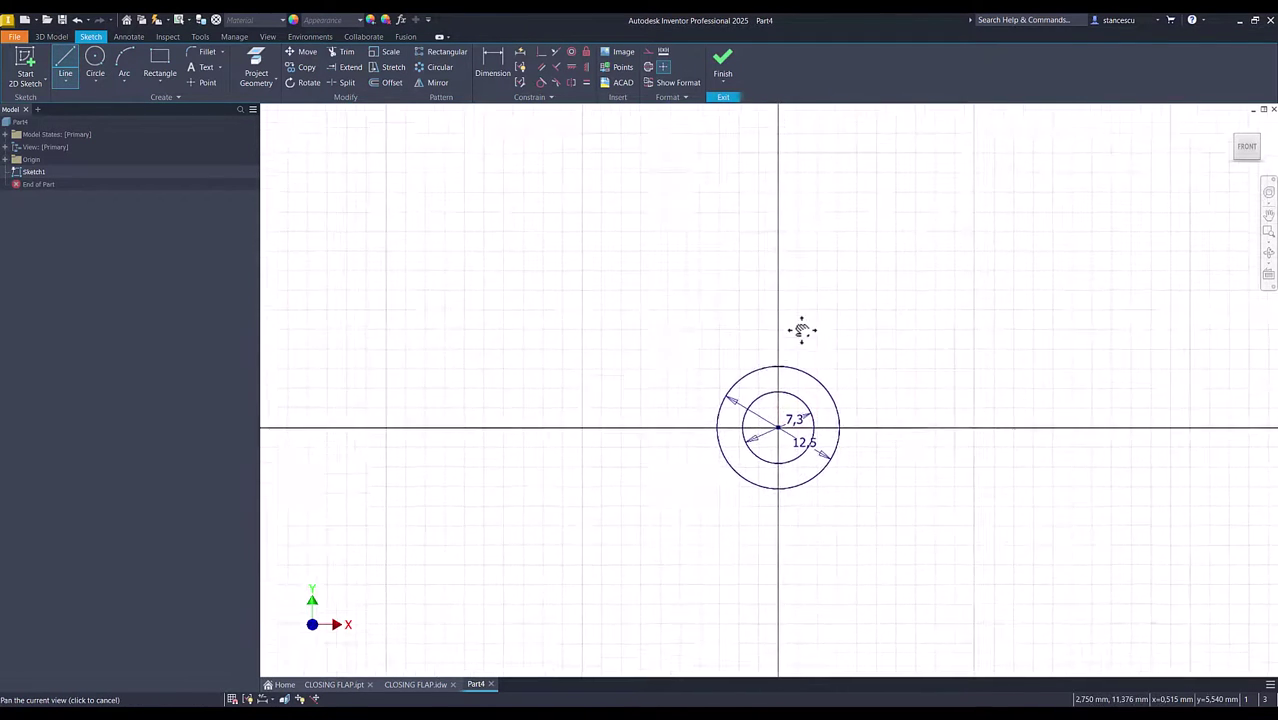
left_click(797, 296)
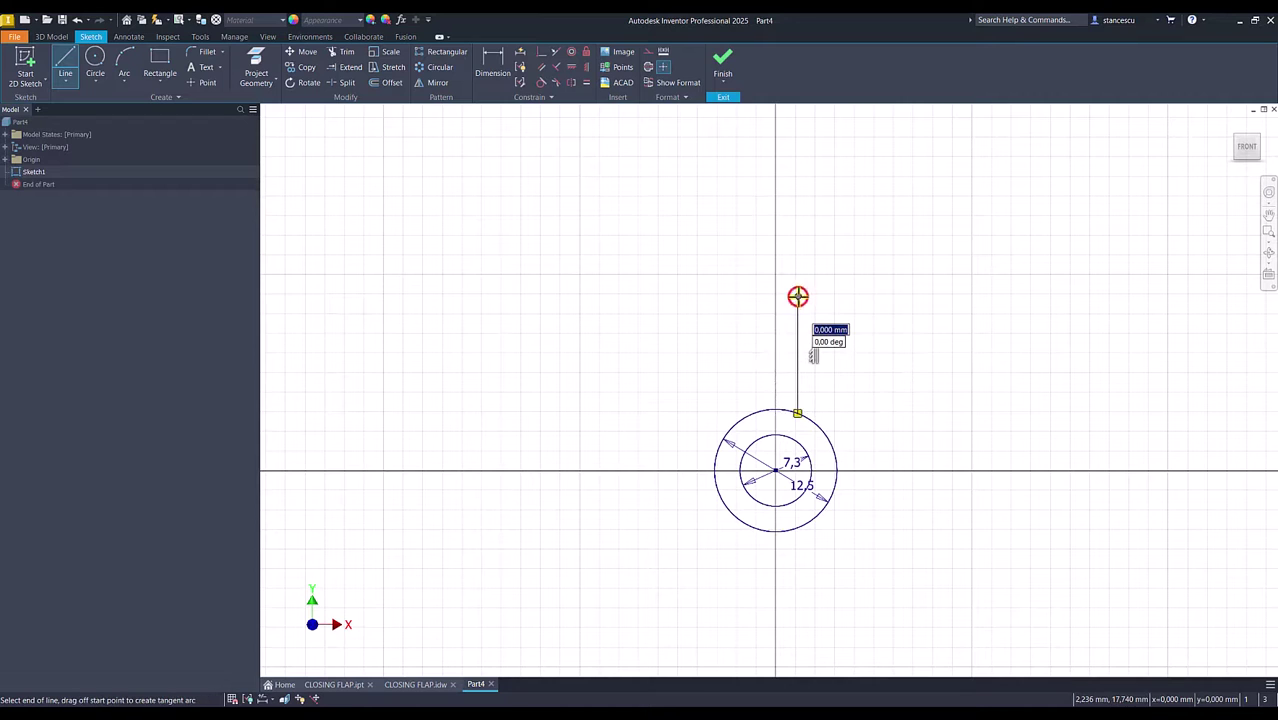
left_click_drag(797, 296, 870, 224)
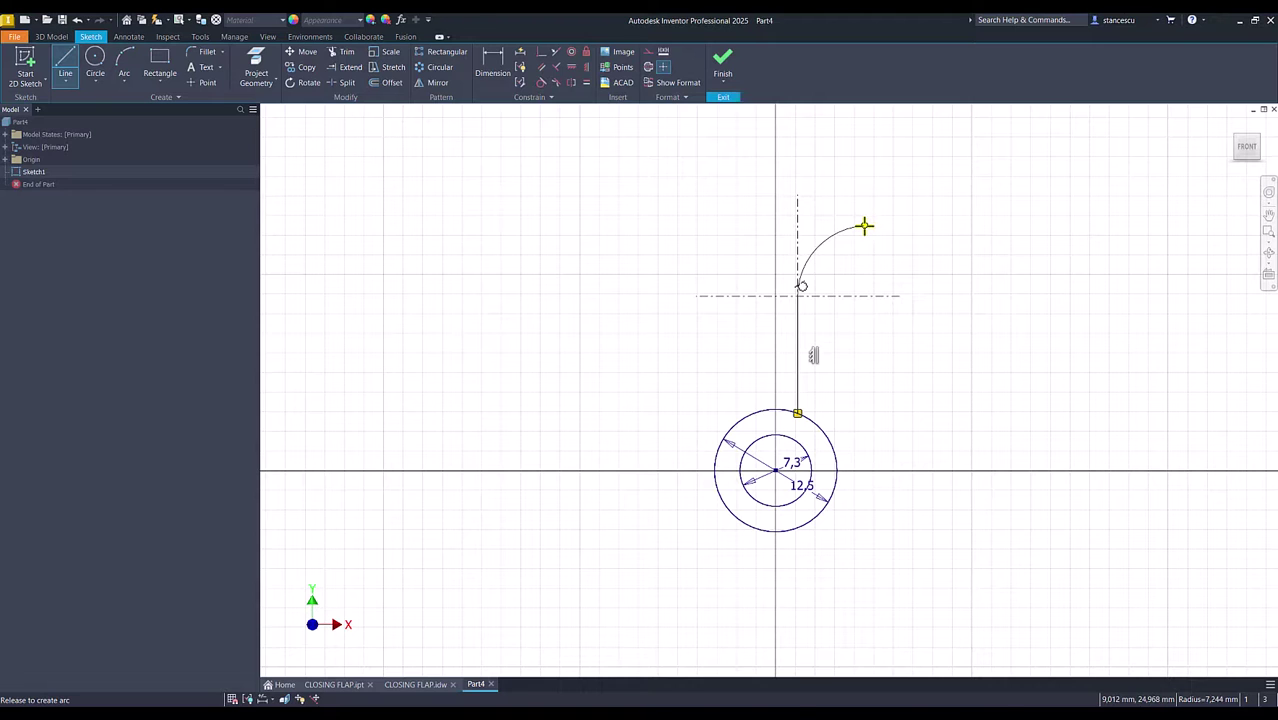
left_click_drag(862, 226, 862, 225)
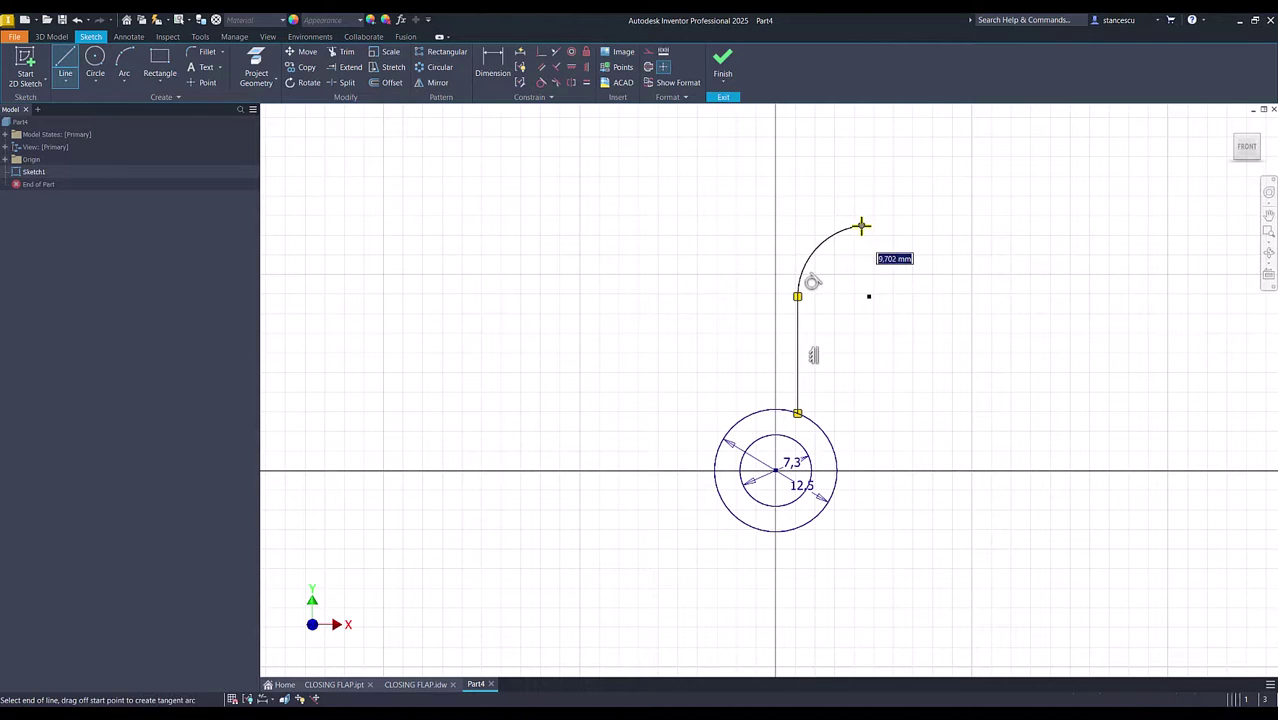
Continue the profile with a sloped line, a horizontal run and a 2,6 vertical end
left_click(1052, 206)
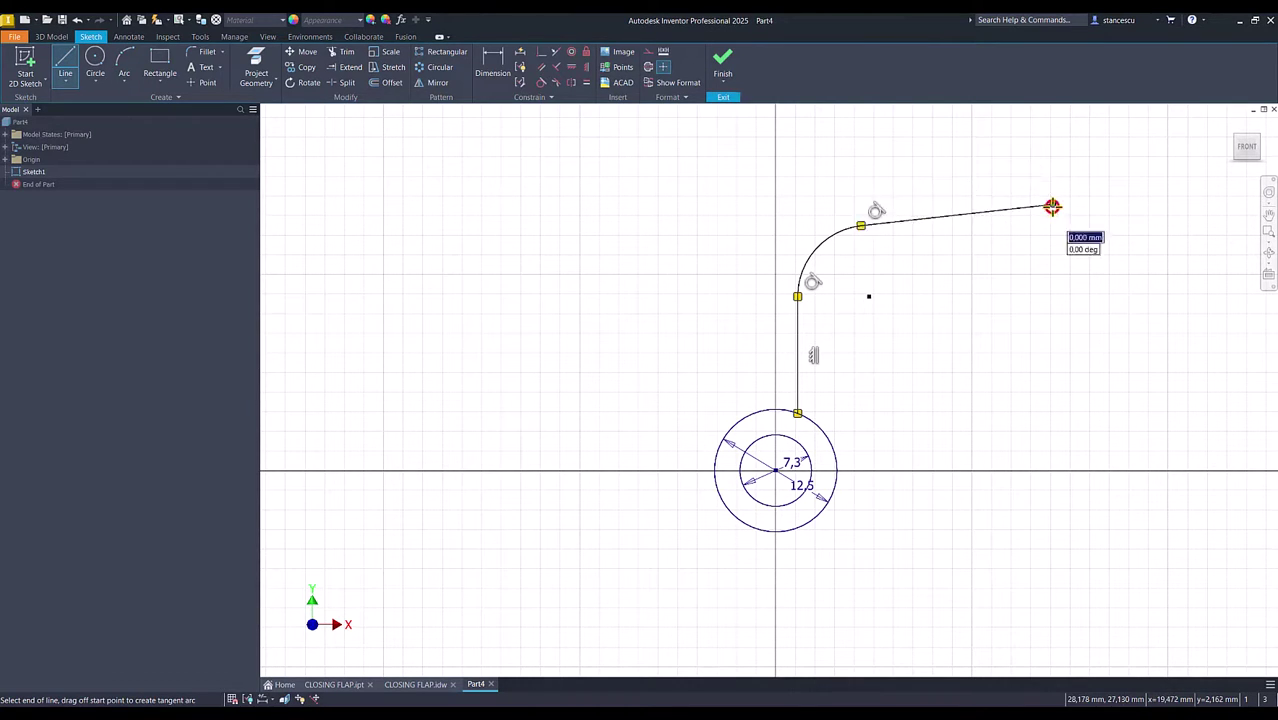
left_click(1194, 205)
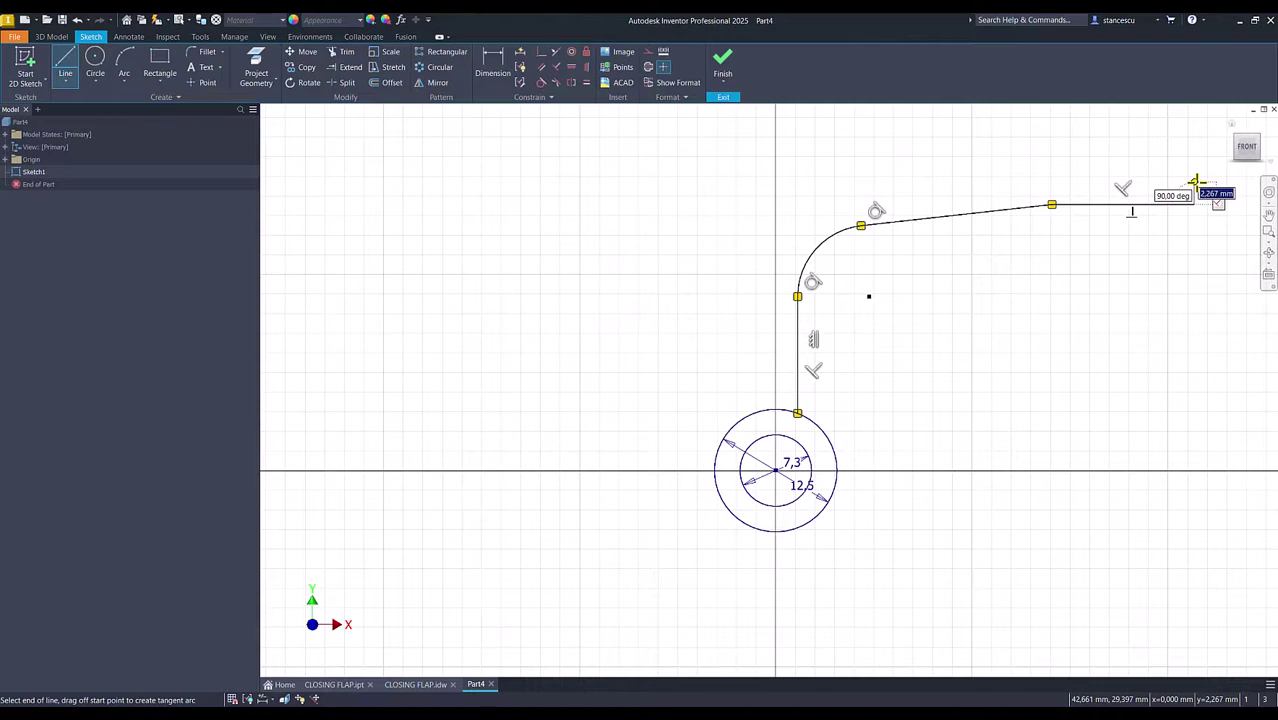
key("BackSpace")
key("Return")
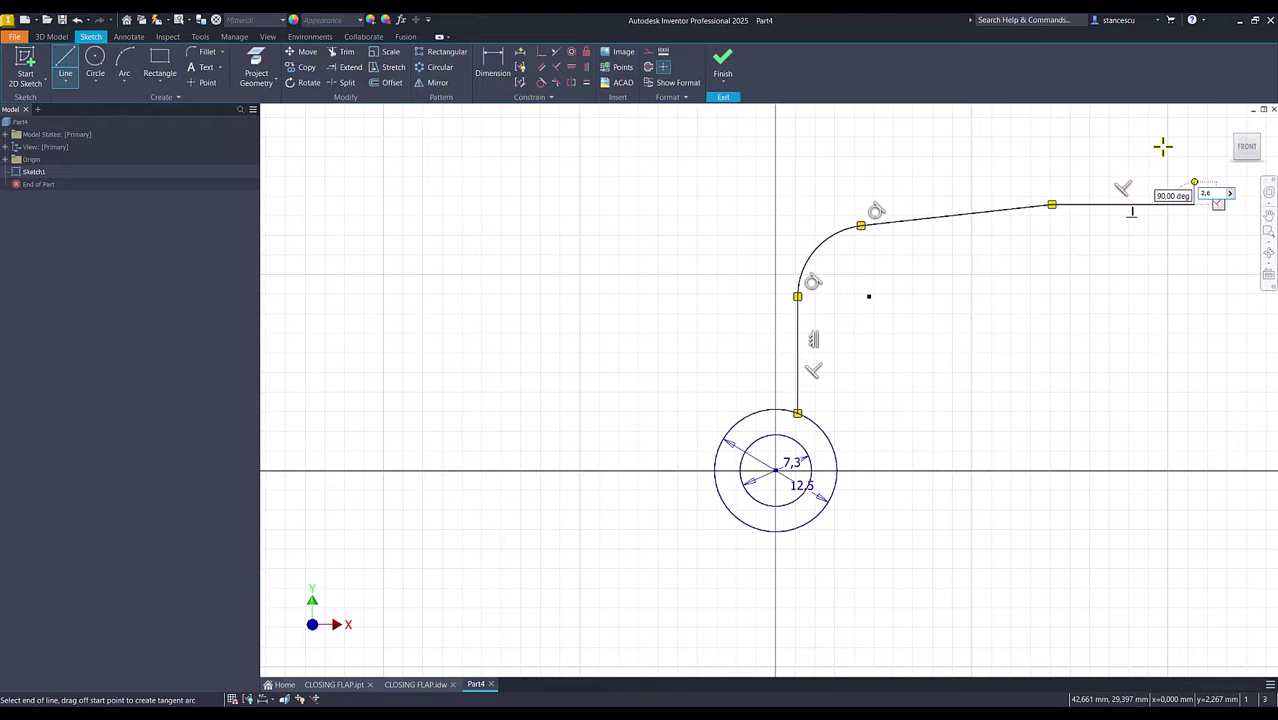
key("Return")
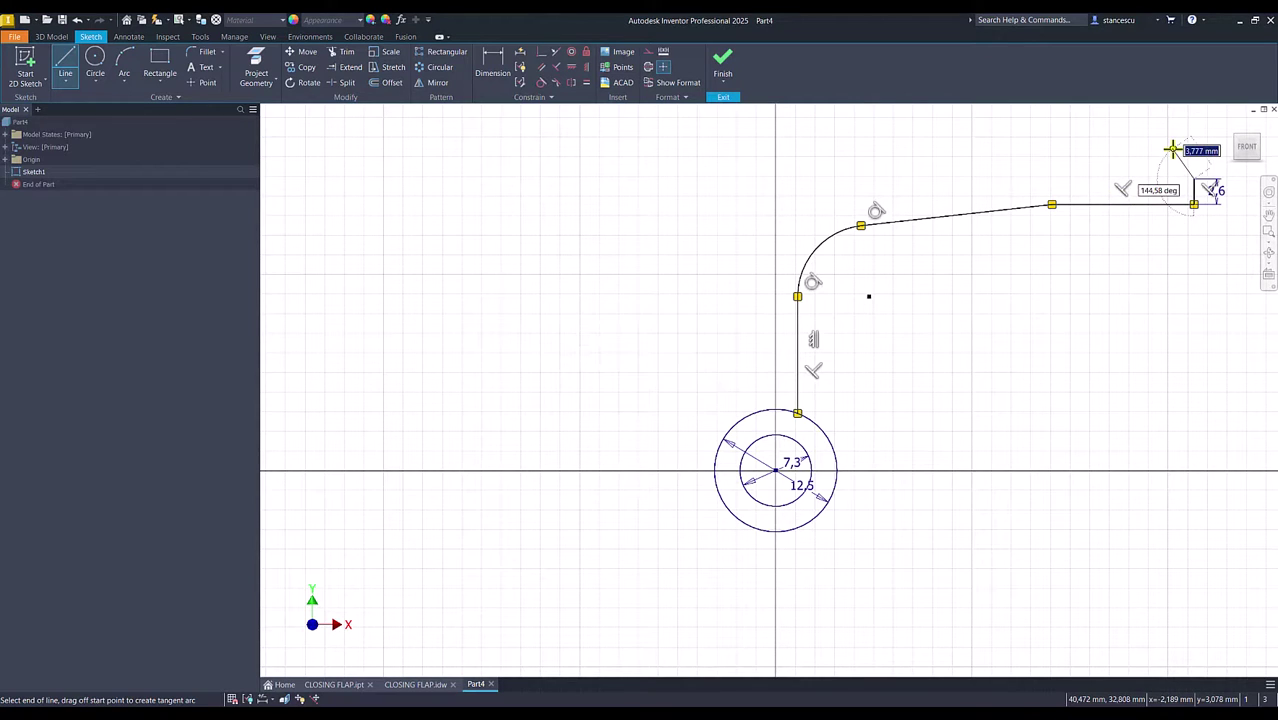
key("Escape")
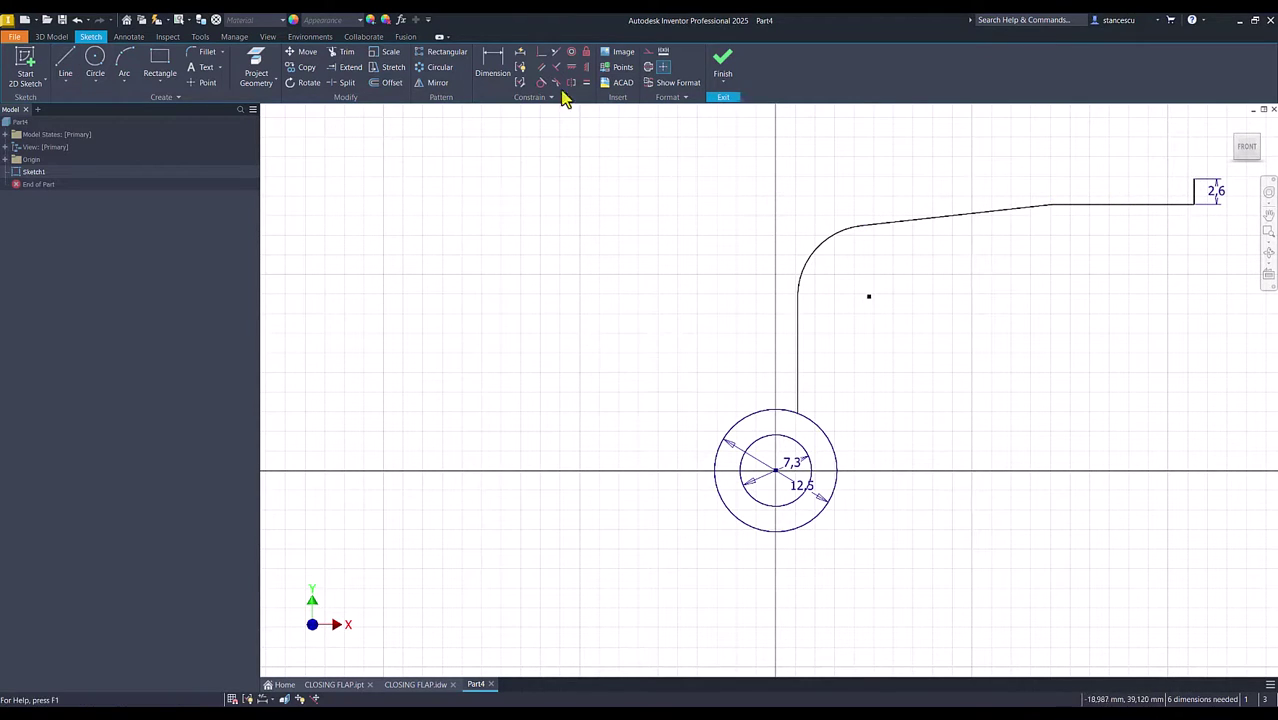
Dimension the bend radius as 10 and the slope angle as 5 degrees
left_click(491, 62)
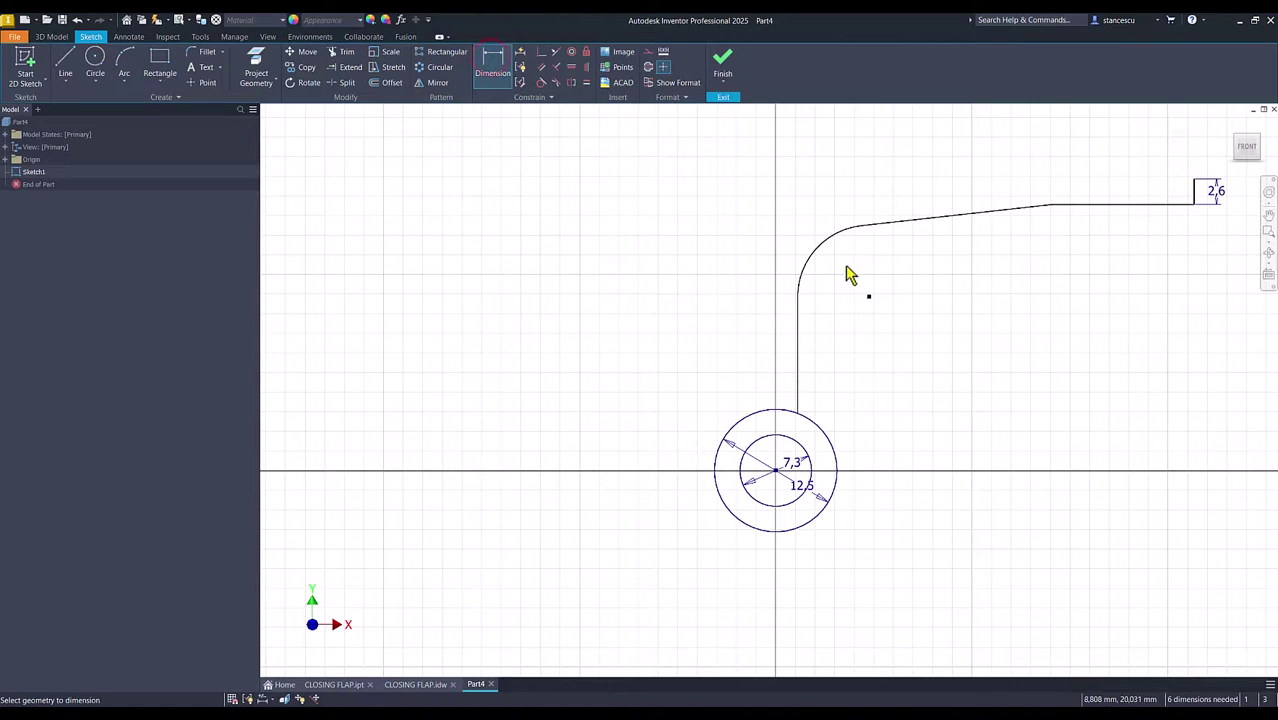
left_click(813, 258)
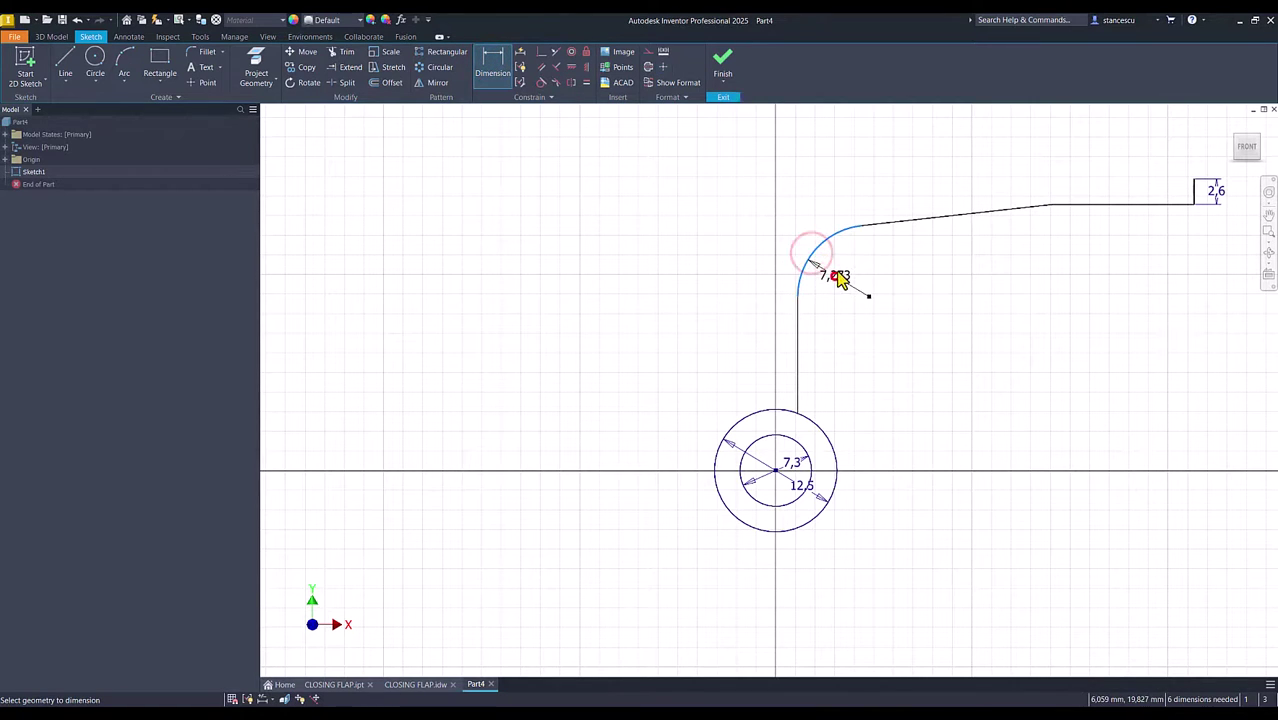
left_click(838, 278)
type("19")
key("Return")
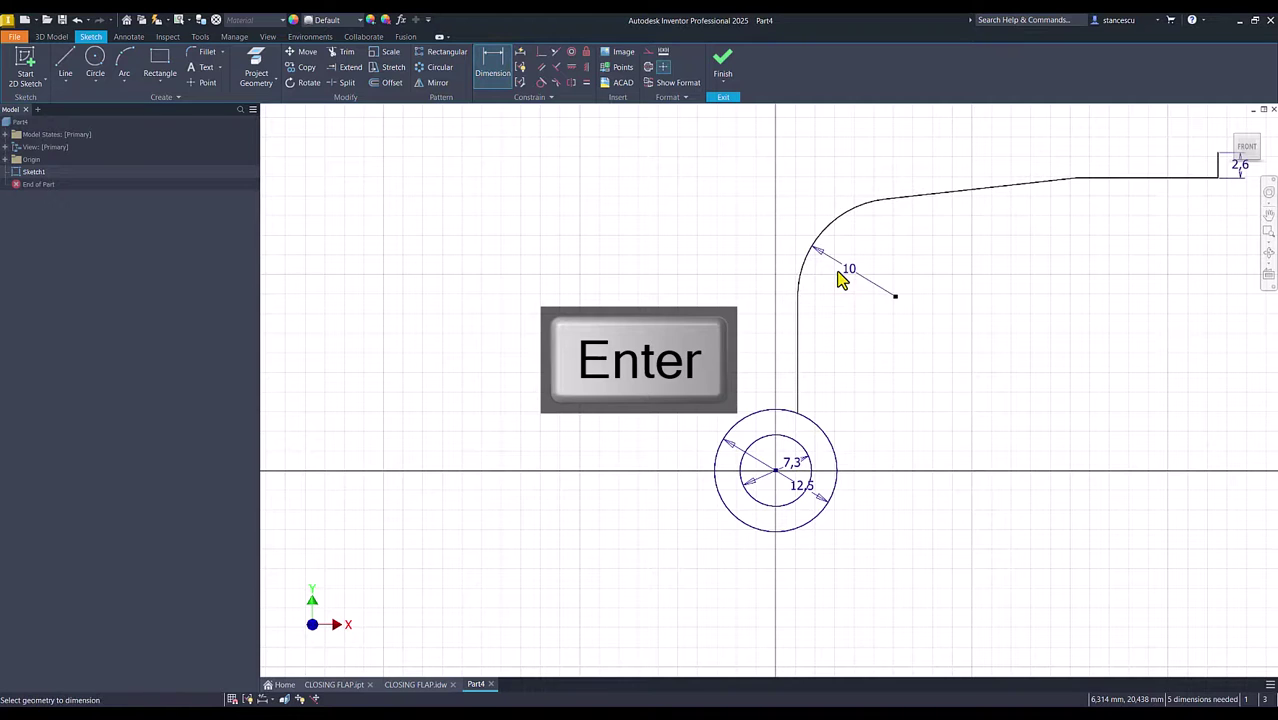
left_click(1020, 186)
left_click(1118, 180)
scroll(1170, 172, "up", 3)
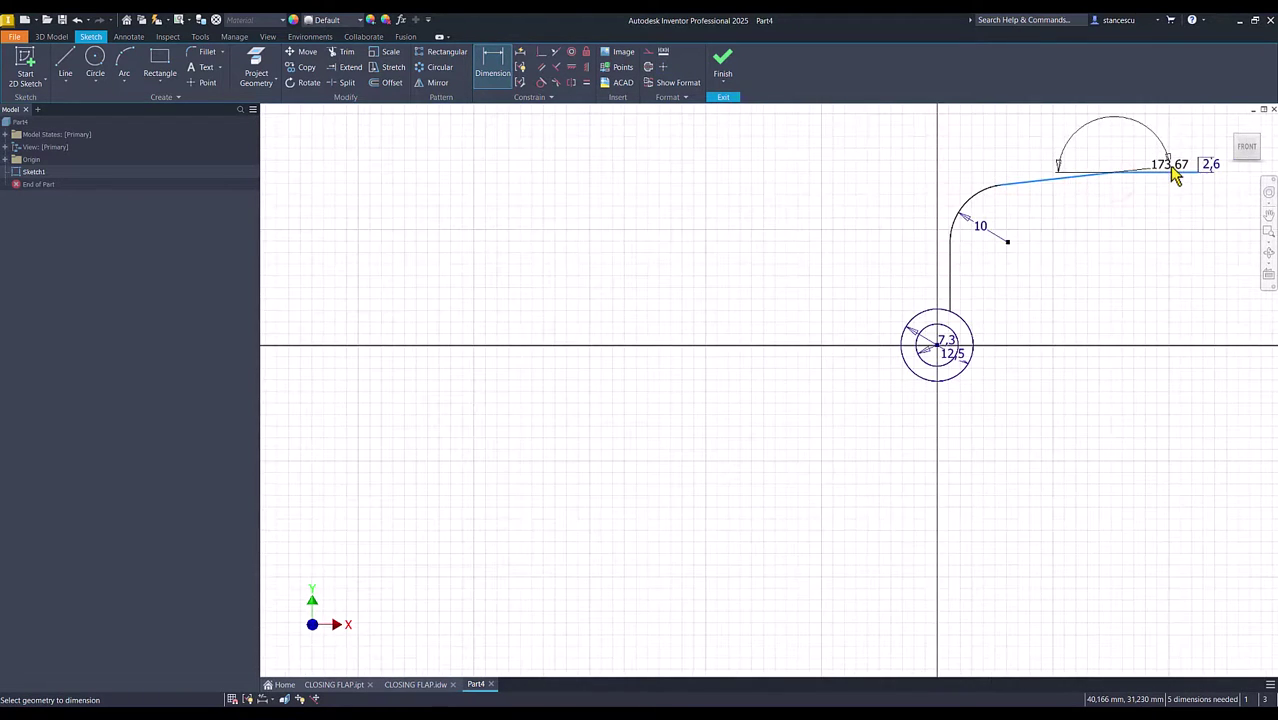
mouse_move(1175, 172)
middle_mouse_down()
mouse_move(1073, 198)
mouse_move(1065, 228)
middle_mouse_up()
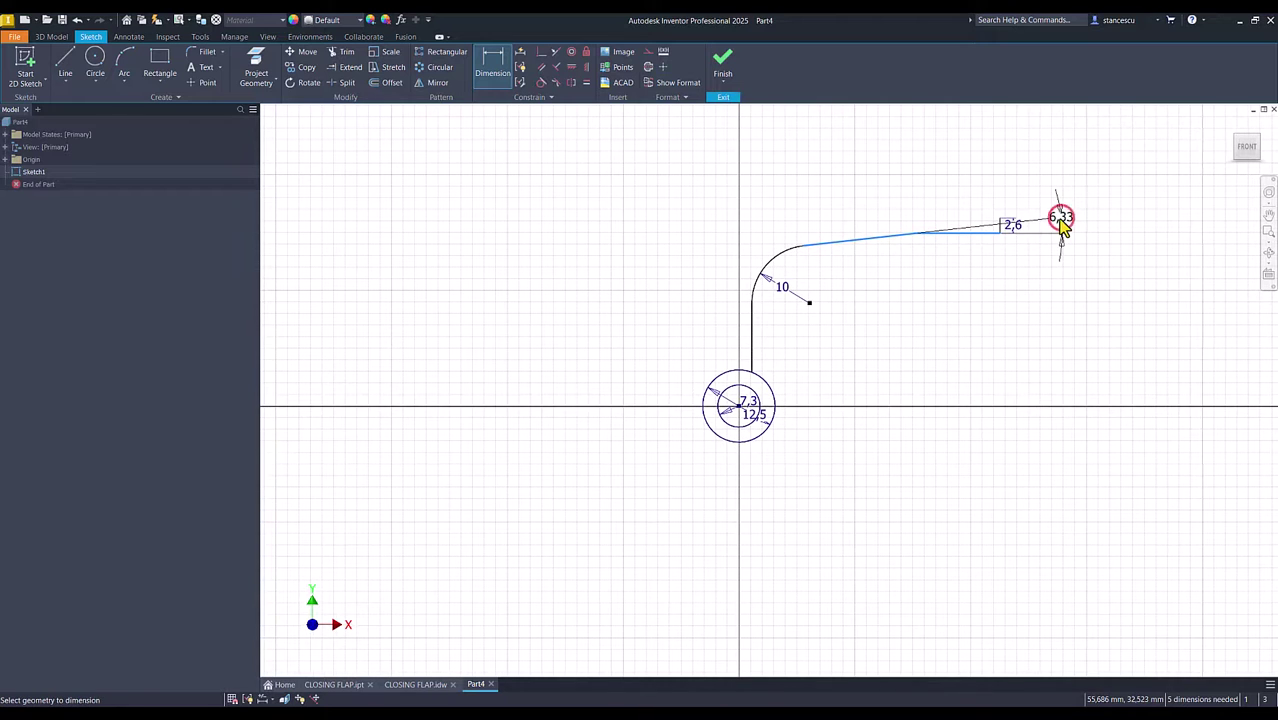
left_click(1063, 226)
type("5")
key("Return")
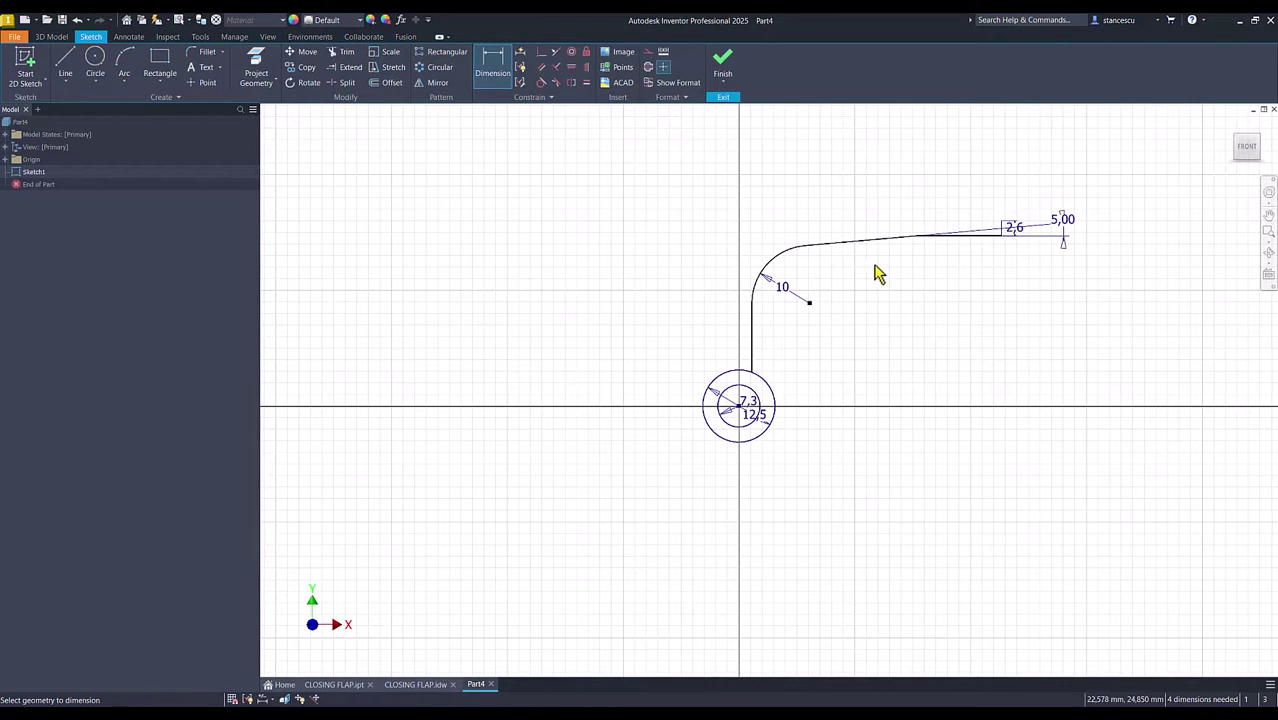
Dimension the top edge at 61 overall length and the straight end at 30
scroll(1008, 228, "up", 3)
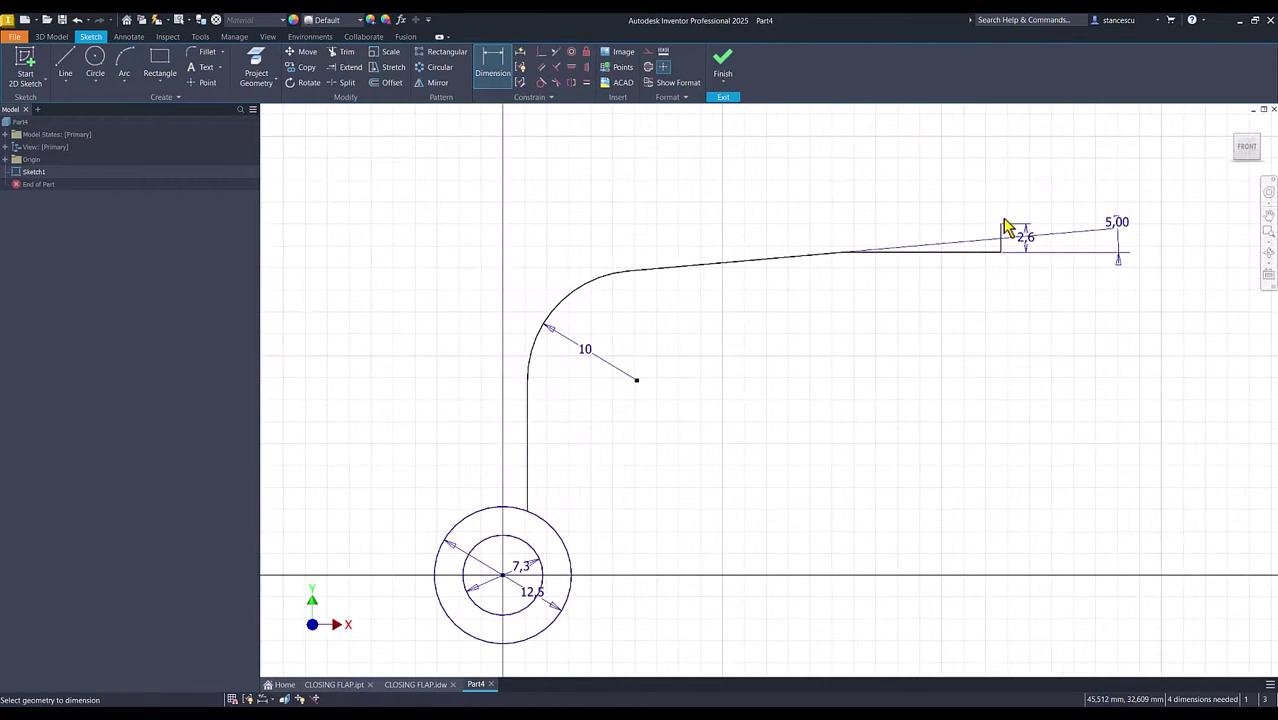
left_click(799, 262)
left_click(627, 270)
left_click(762, 157)
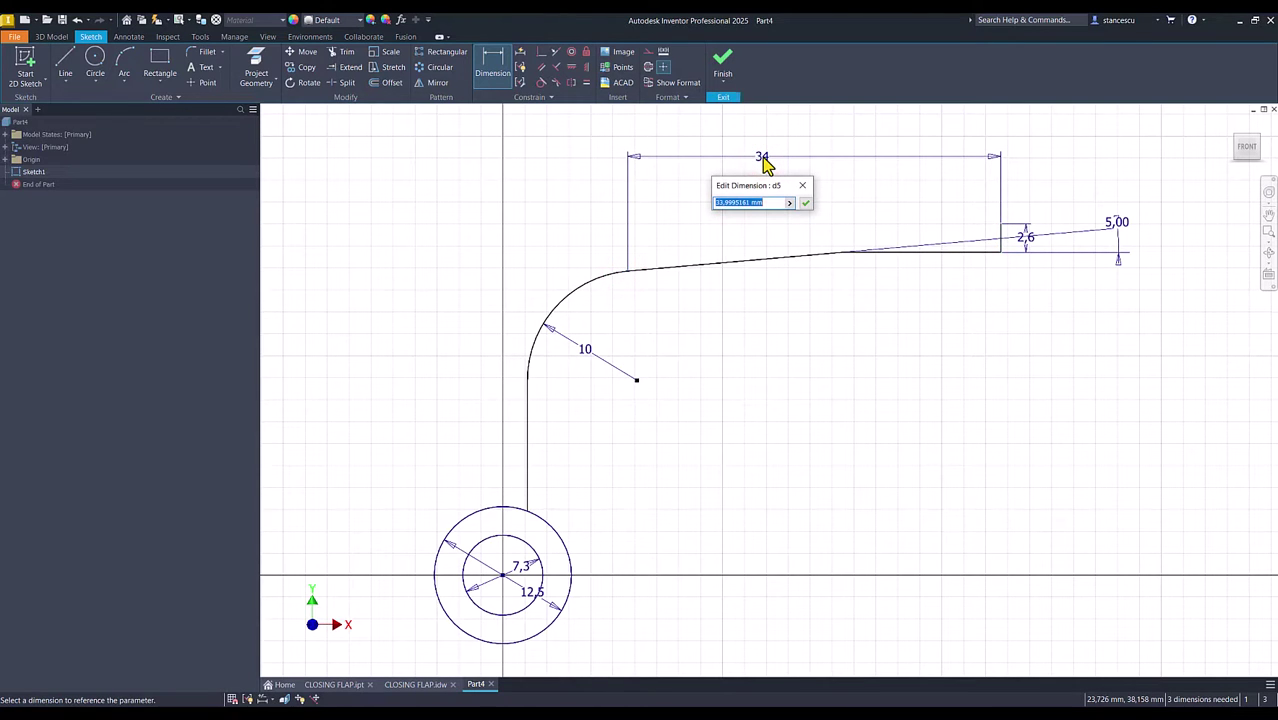
key("Return")
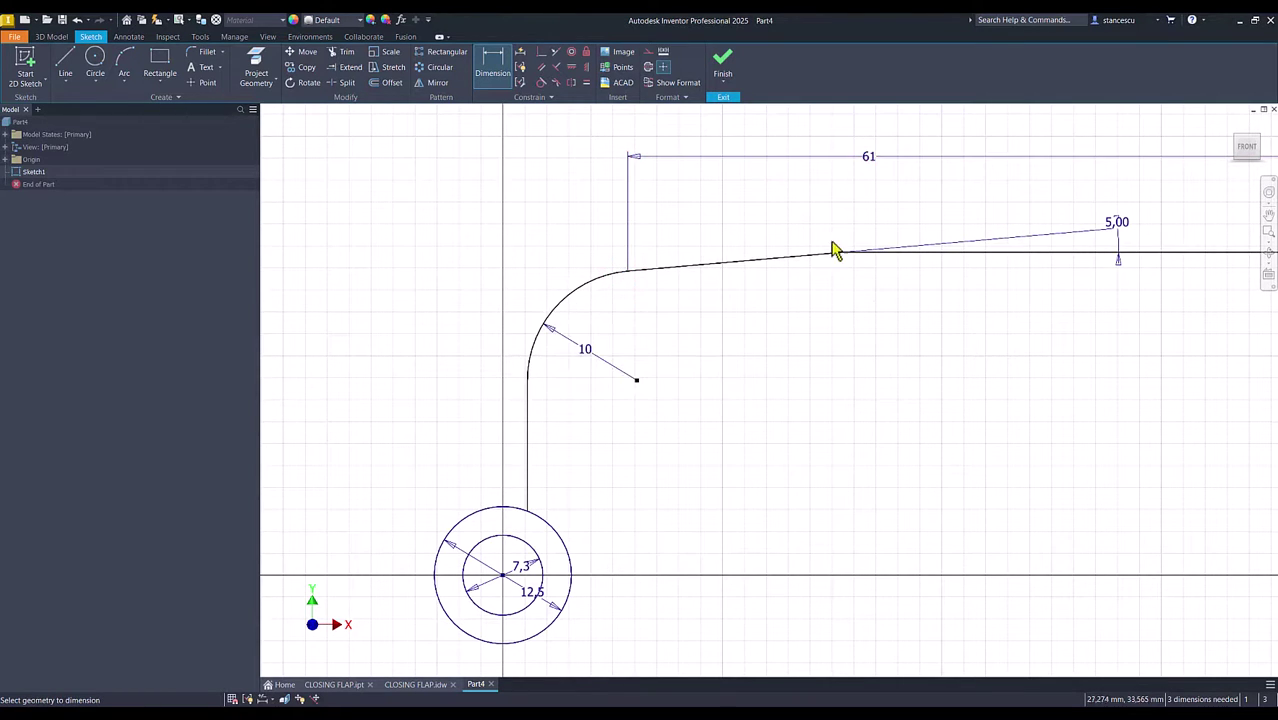
scroll(990, 300, "up", 3)
left_click(1101, 268)
left_click(1102, 235)
type("30")
key("Return")
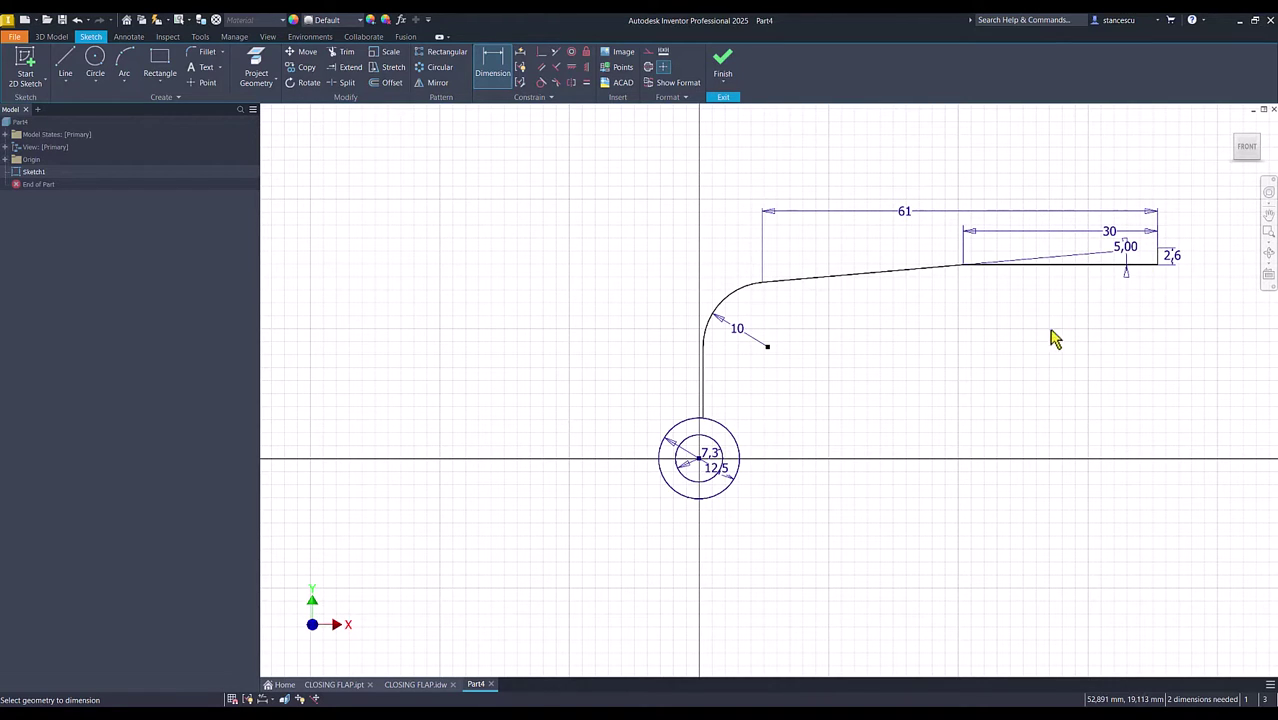
Dimension the height from the top edge down to the hinge centre as 28
left_click(1088, 266)
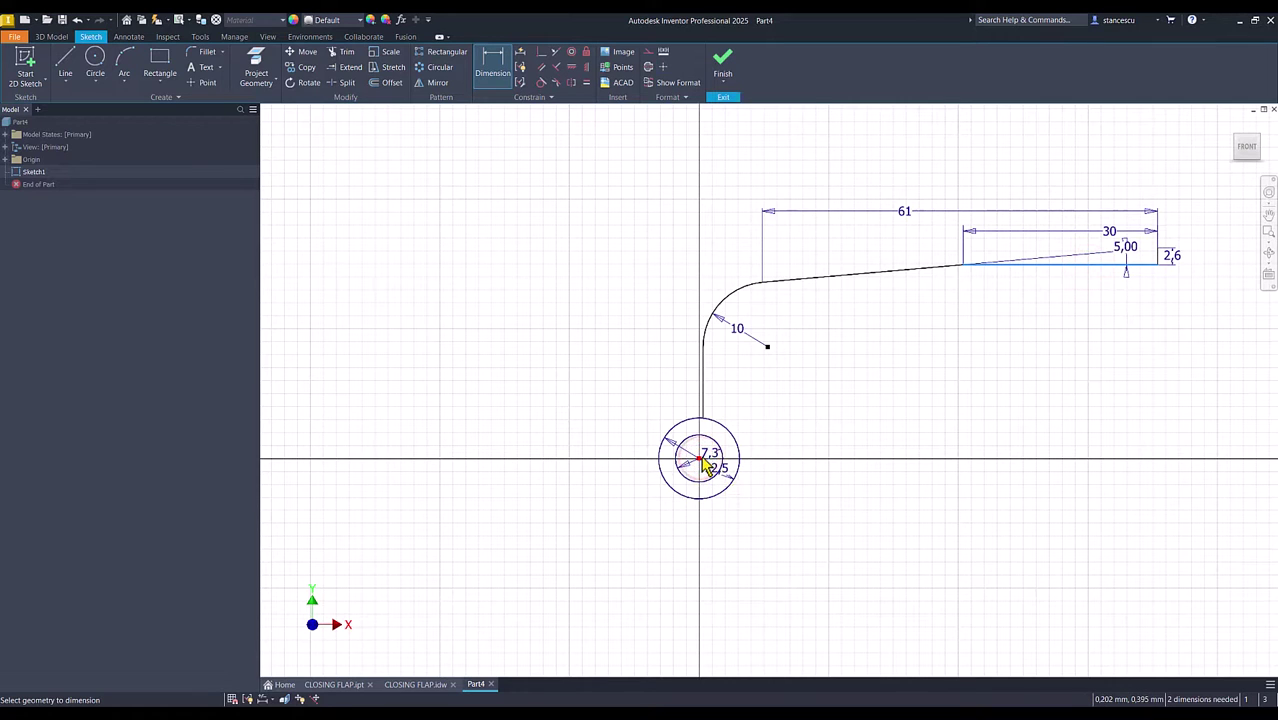
left_click(700, 460)
left_click(548, 375)
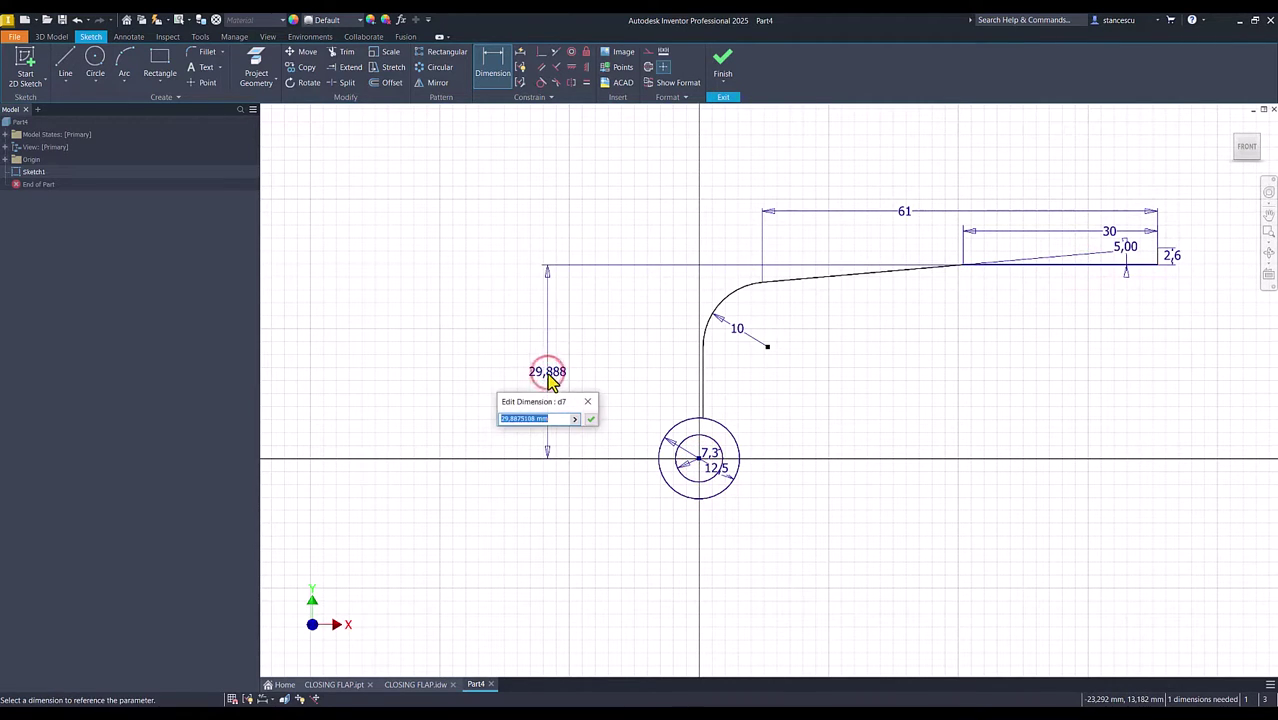
type("28")
key("Return")
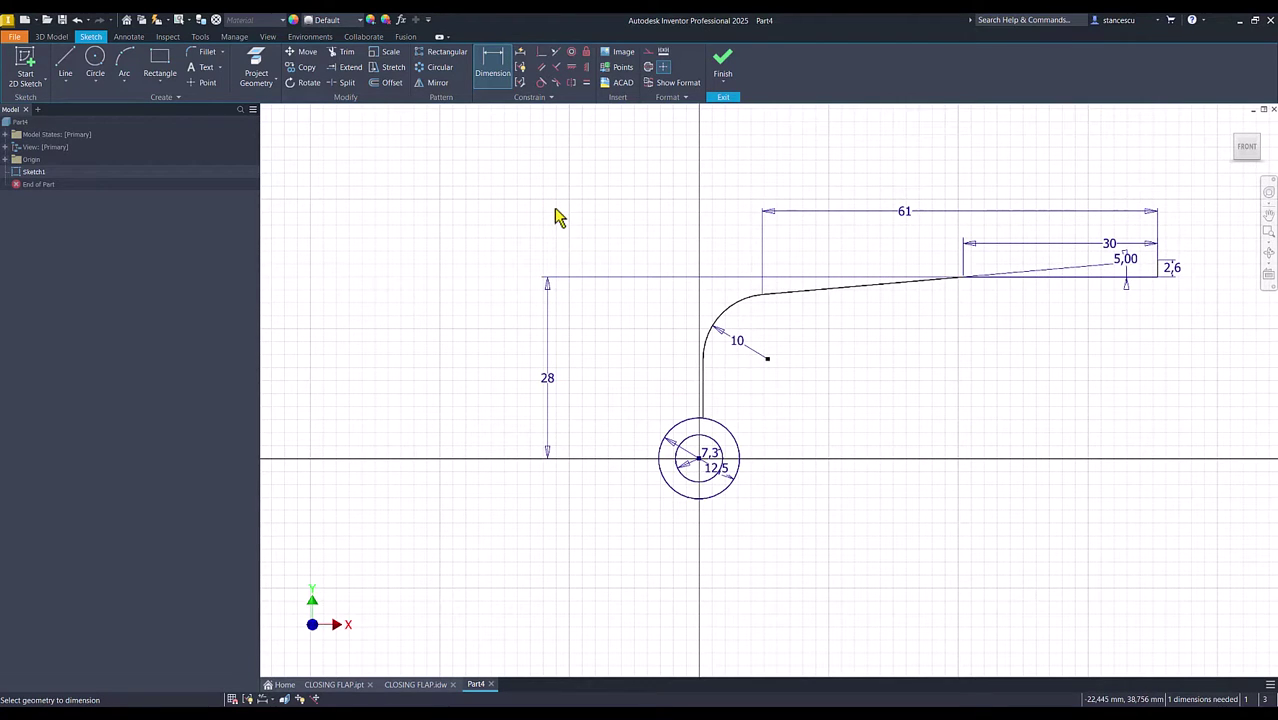
Draw a return line parallel to the top edge from the flap's right end back toward the bend
left_click(65, 65)
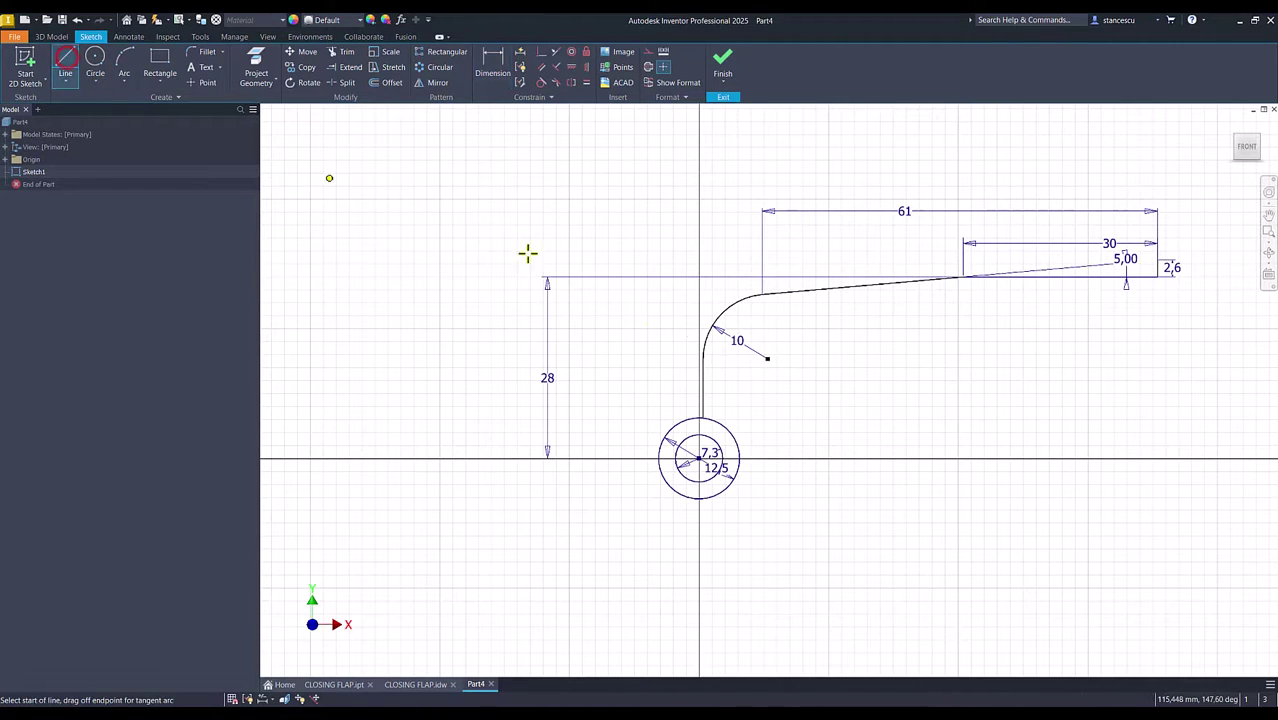
left_click(1156, 261)
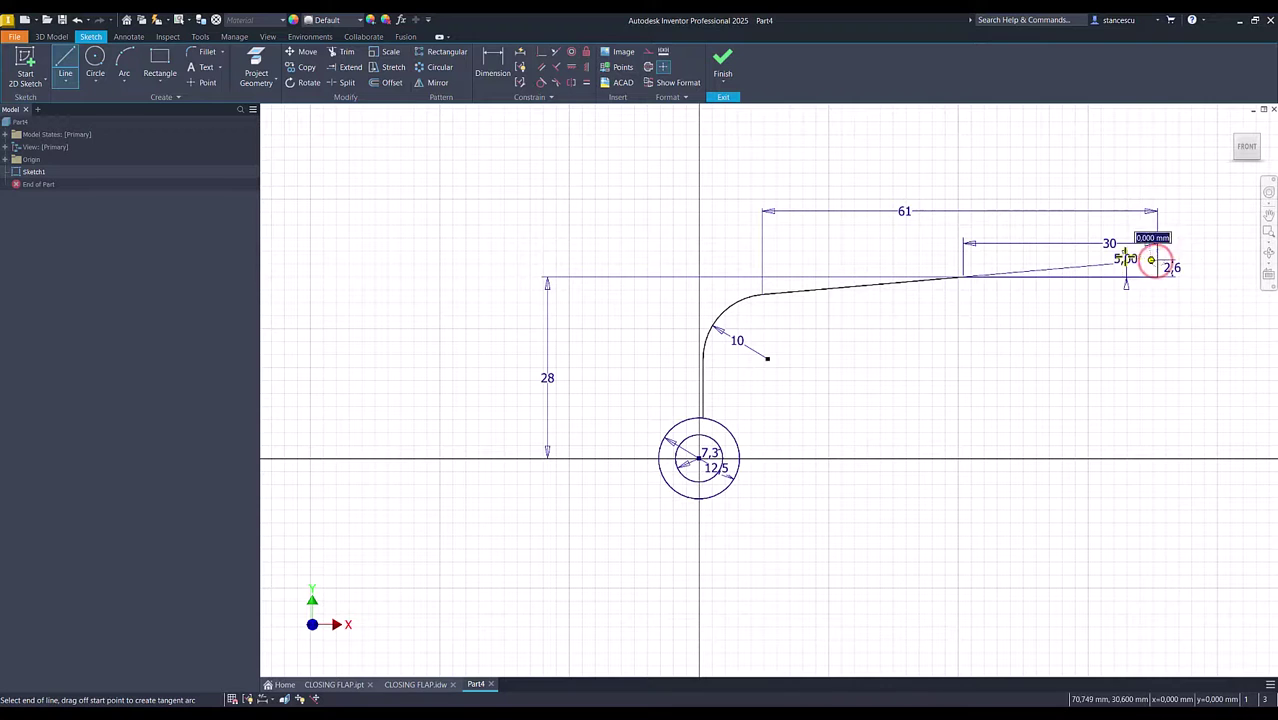
left_click_drag(1156, 261, 928, 263)
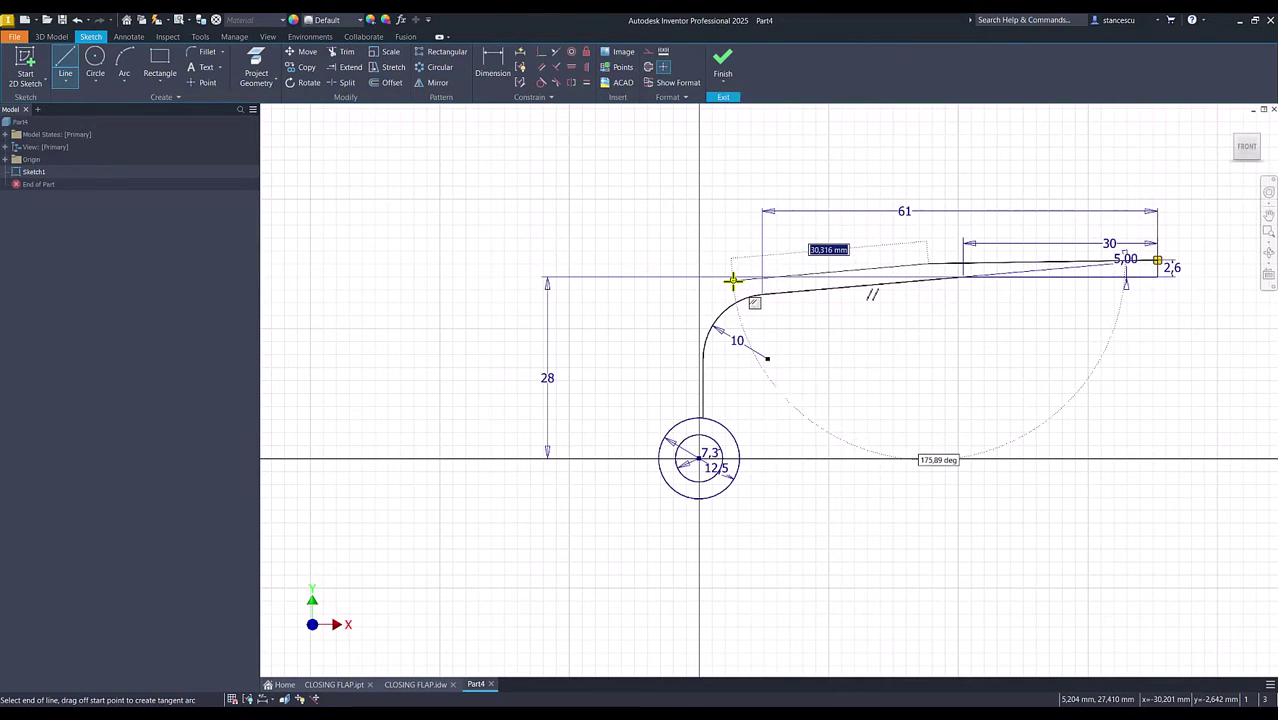
left_click(733, 281)
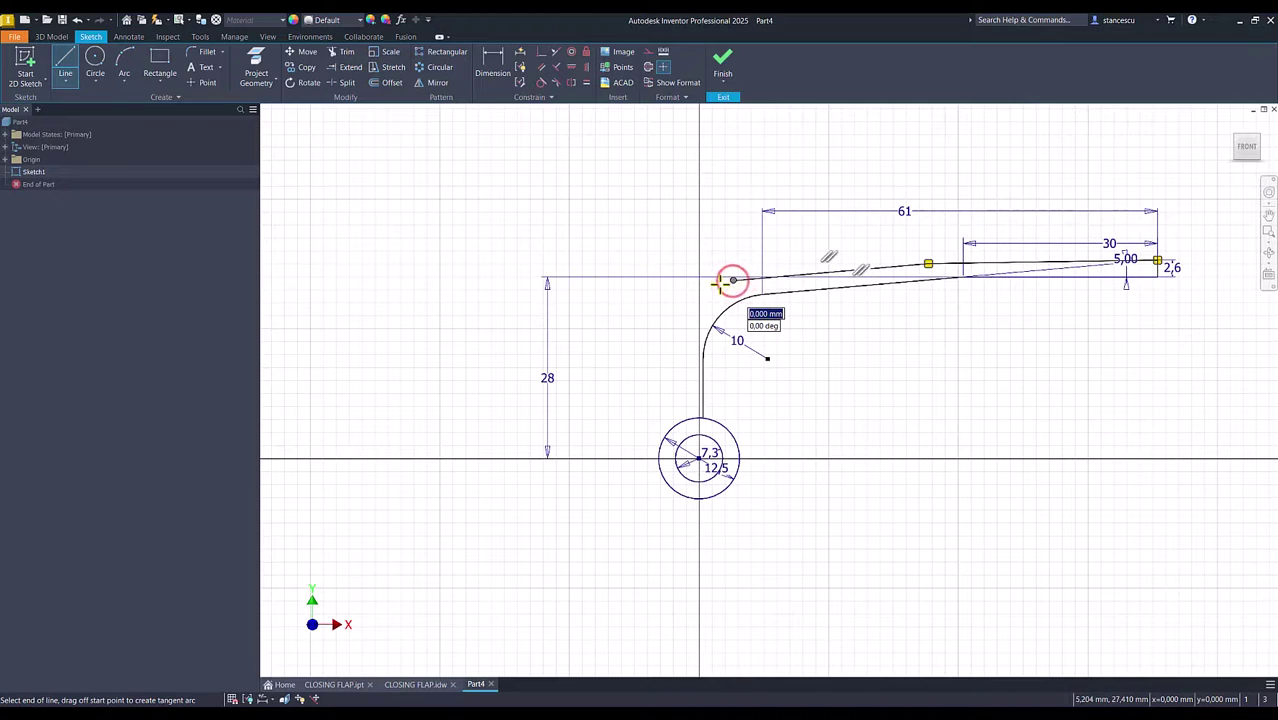
left_click_drag(721, 284, 679, 338)
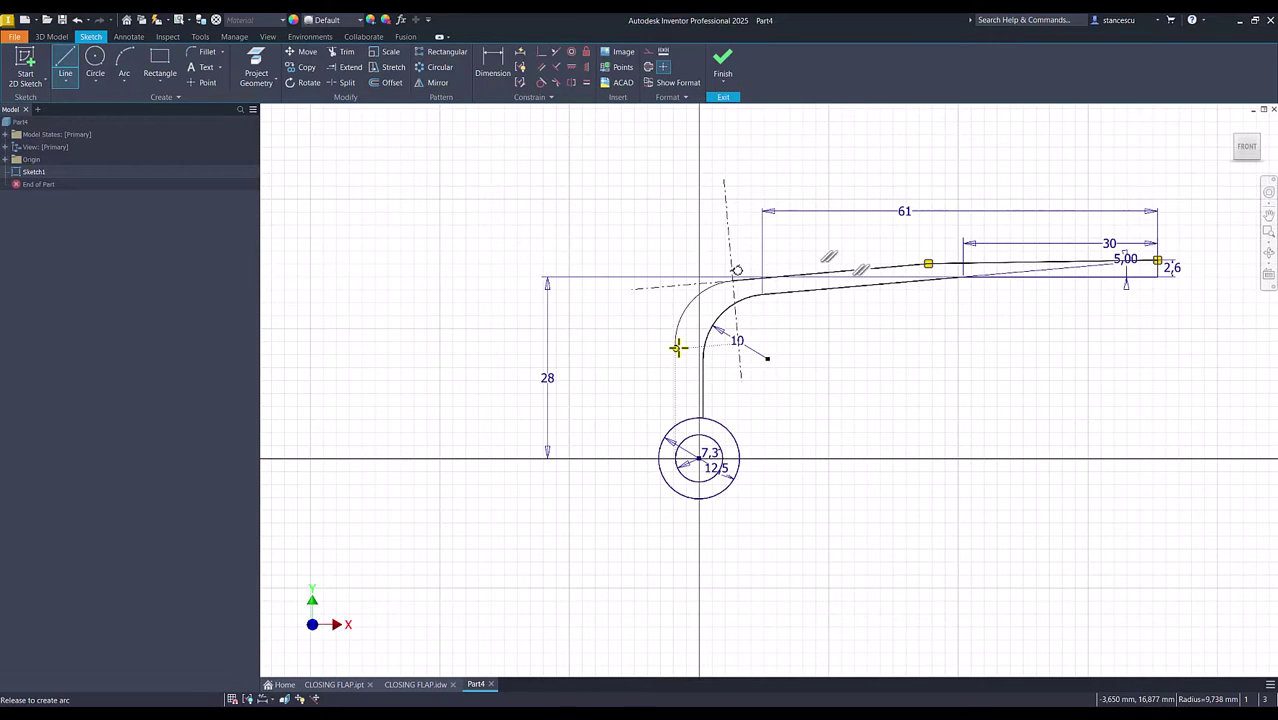
Fix the outer tangent bend arc and run a vertical wall line down to the hinge ring
left_click_drag(676, 347, 676, 347)
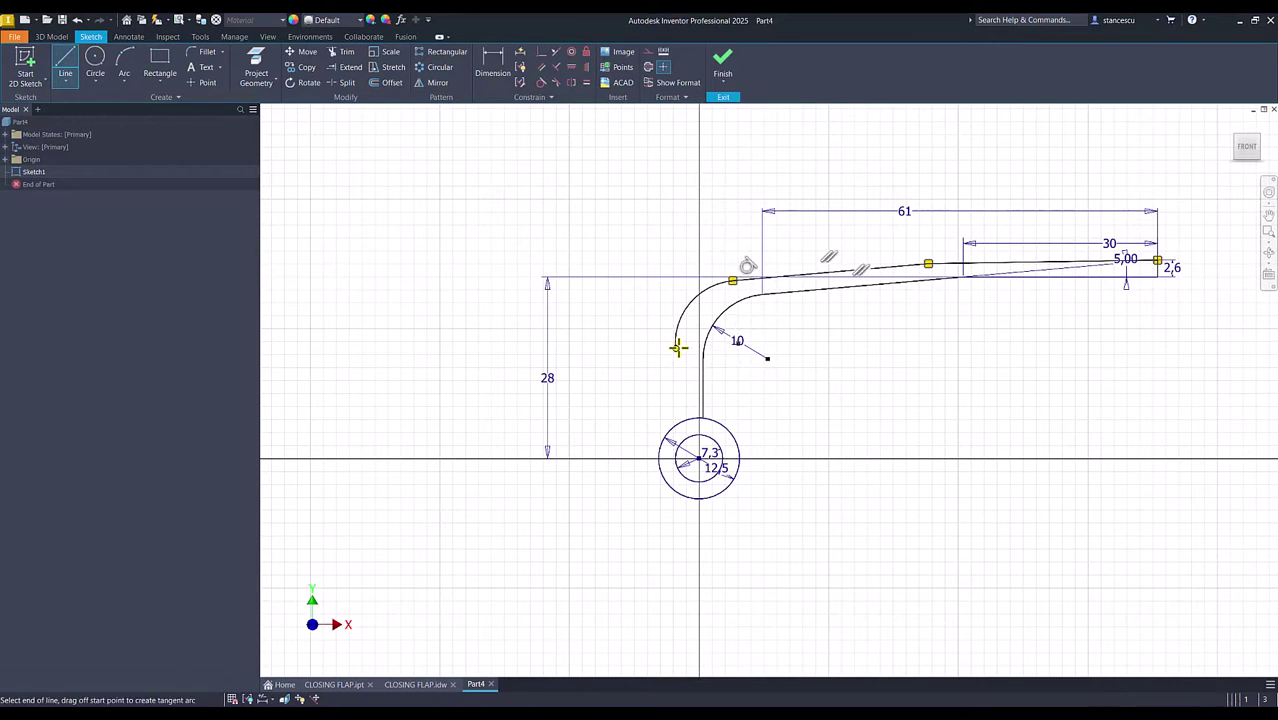
double_click(677, 424)
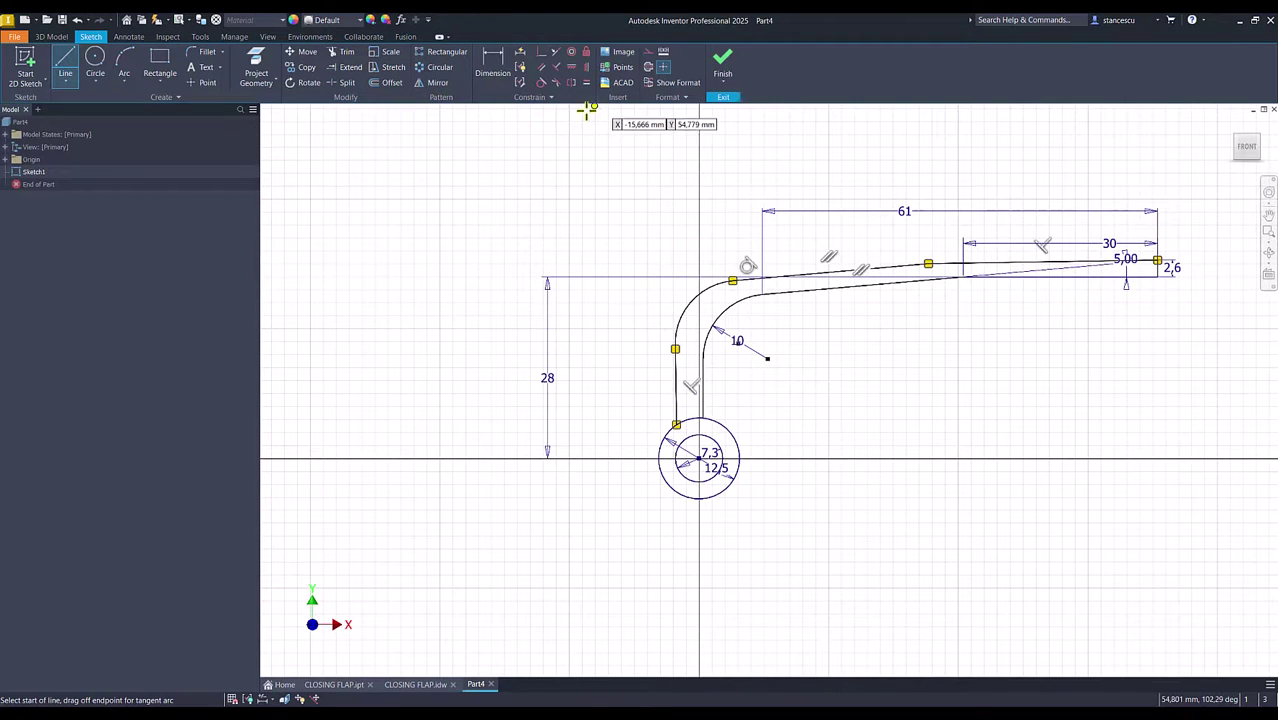
Make the upper bend tangent to the new wall and constrain the left wall vertical
left_click(541, 82)
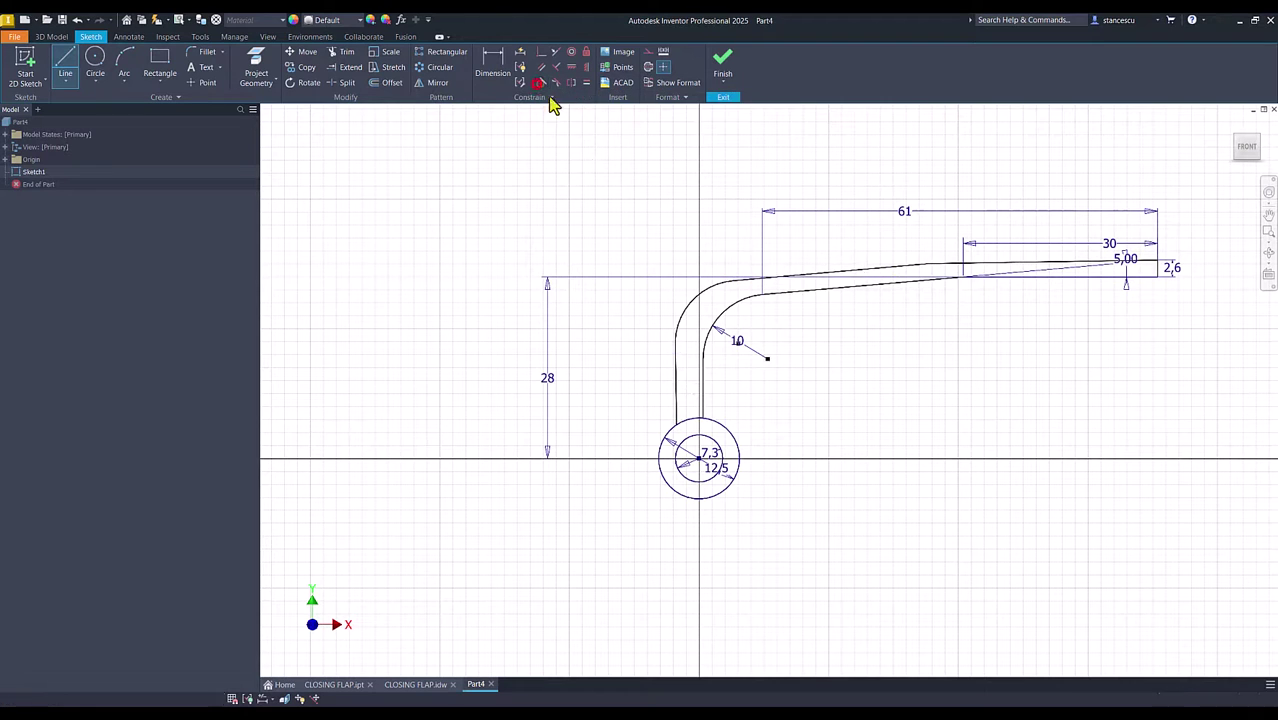
left_click(675, 368)
left_click(676, 326)
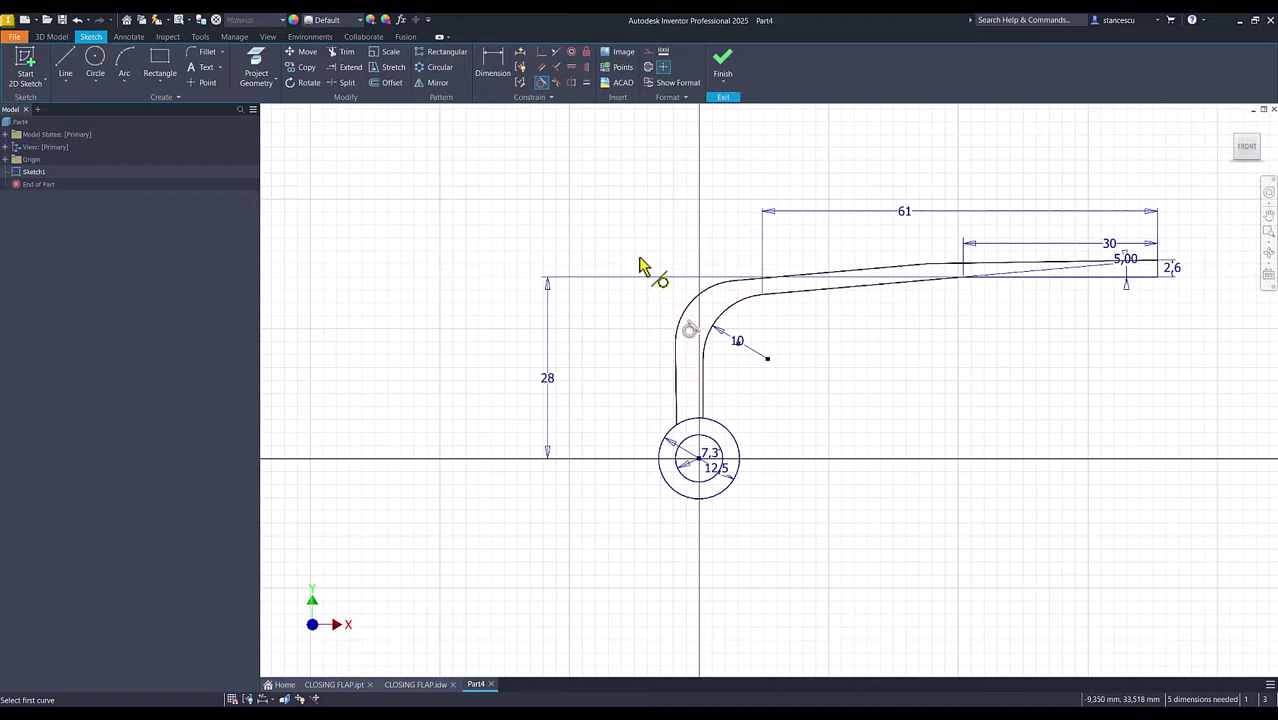
left_click(492, 62)
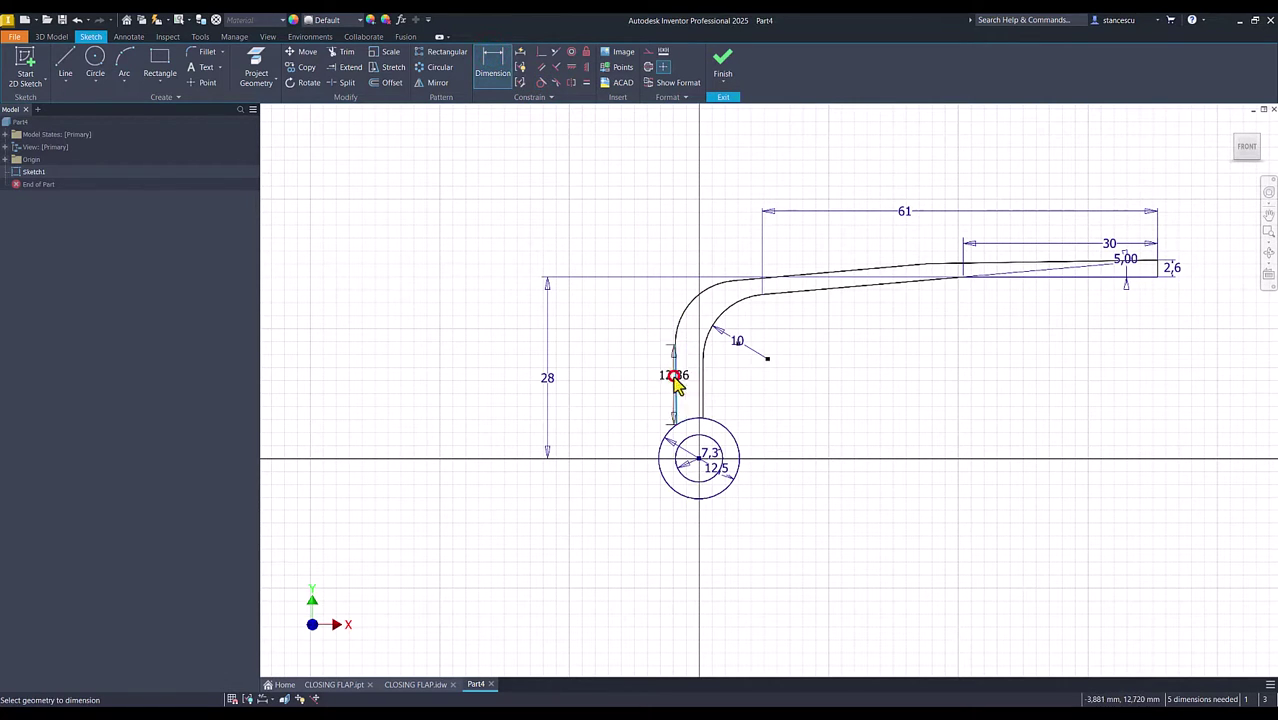
left_click(676, 385)
left_click(703, 387)
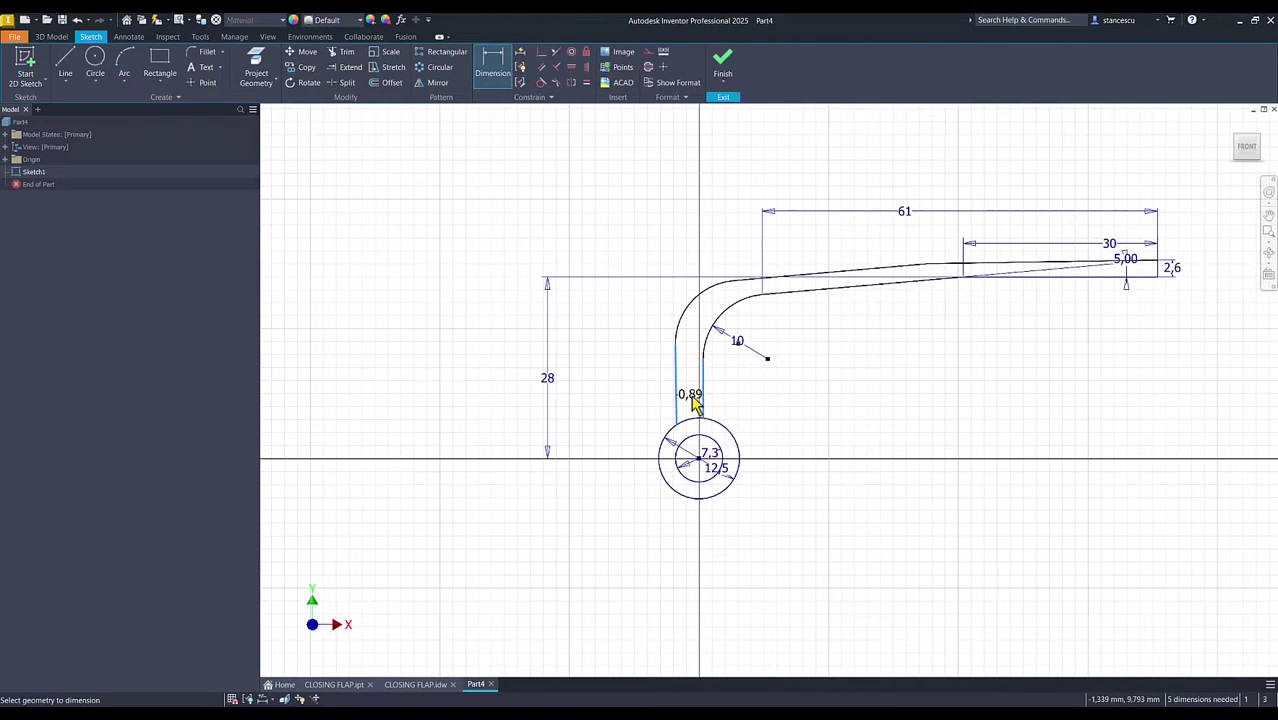
key("Escape")
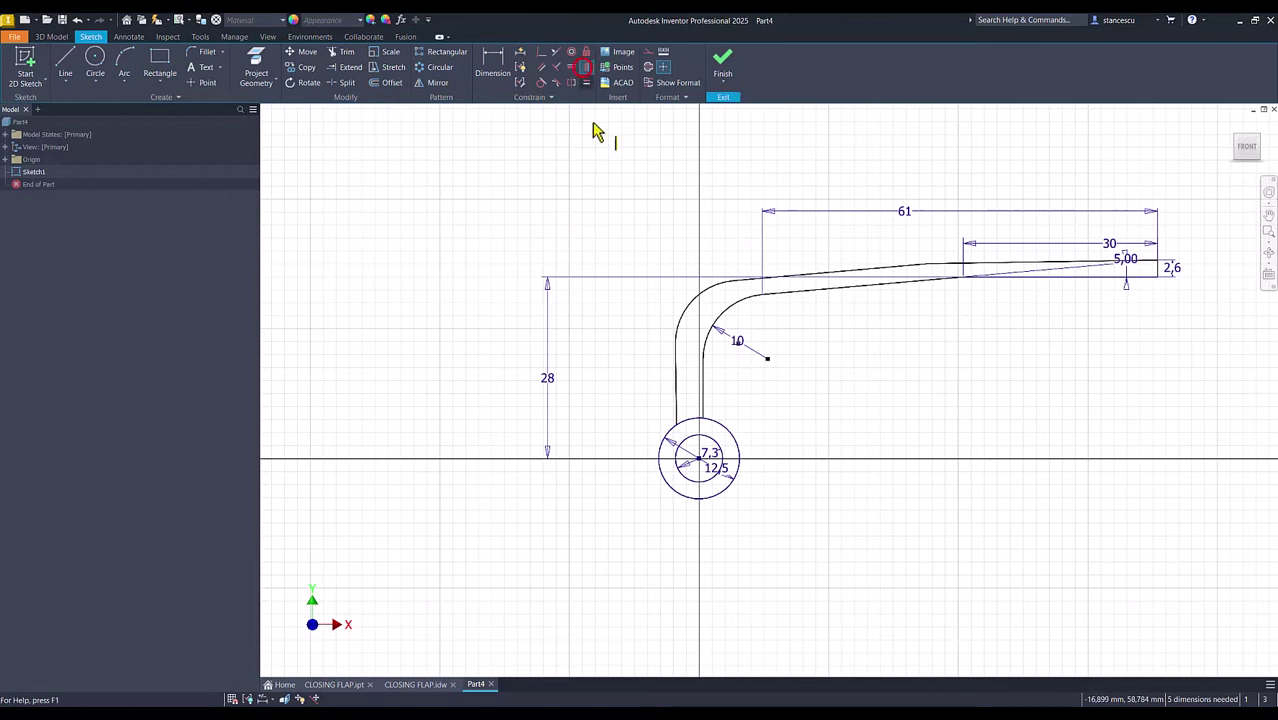
left_click(677, 372)
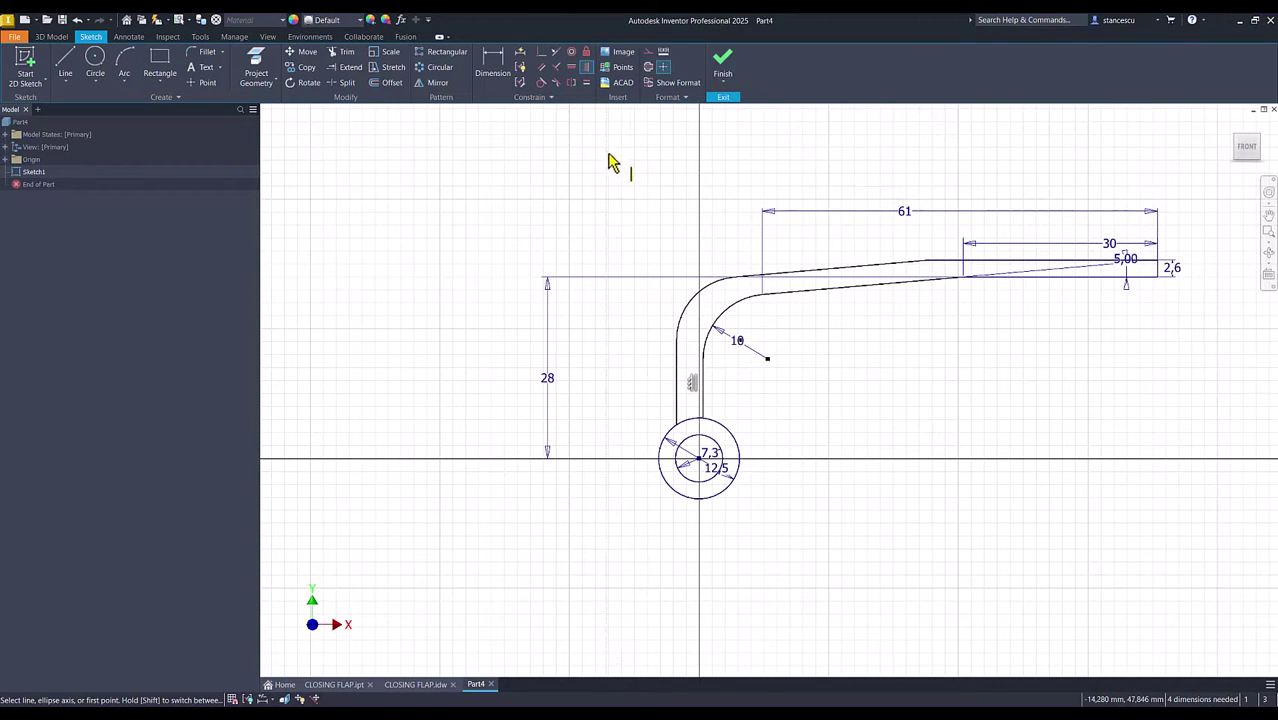
Dimension the gap between the two wall lines as a 2,6 wall thickness
left_click(492, 65)
left_click(679, 396)
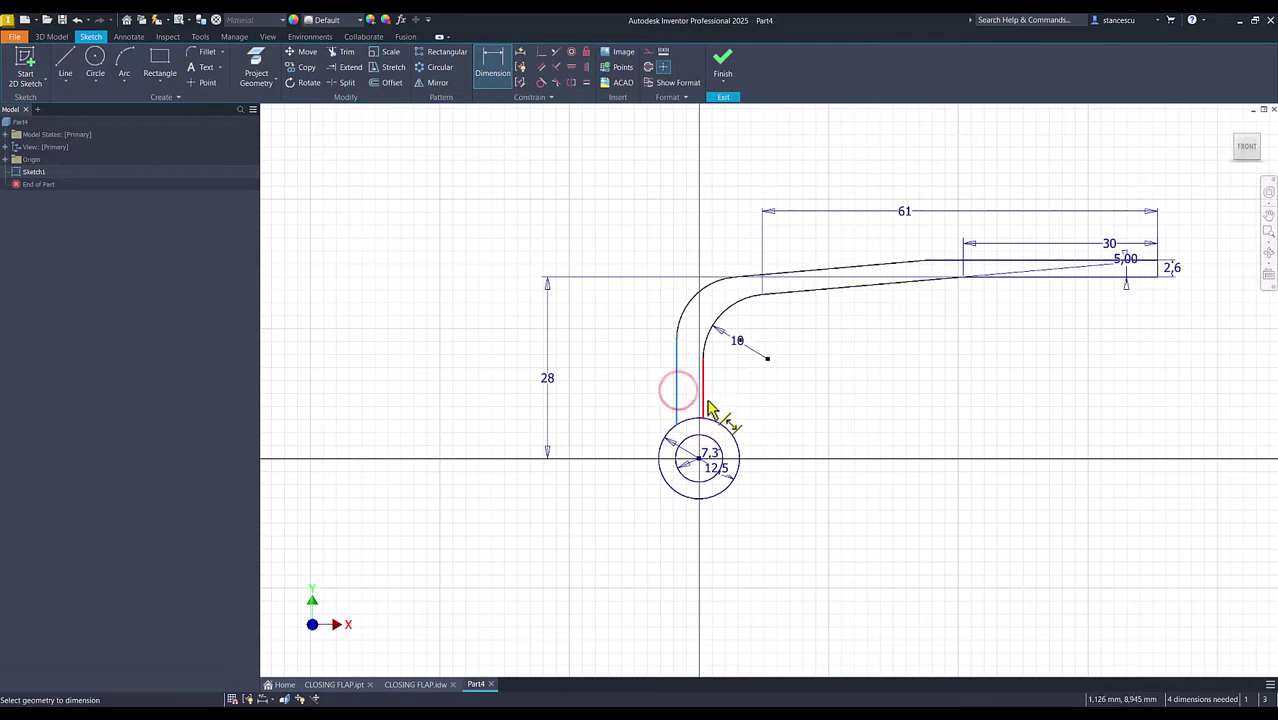
left_click(704, 400)
left_click(729, 400)
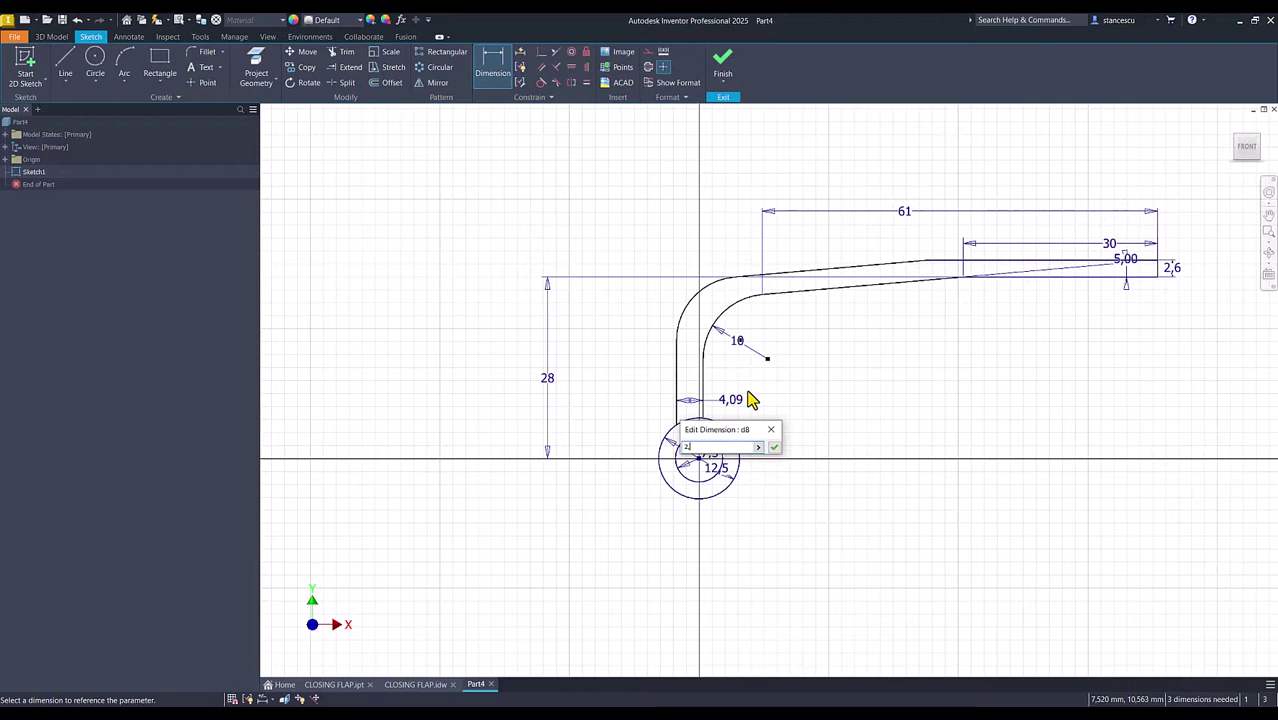
key("Return")
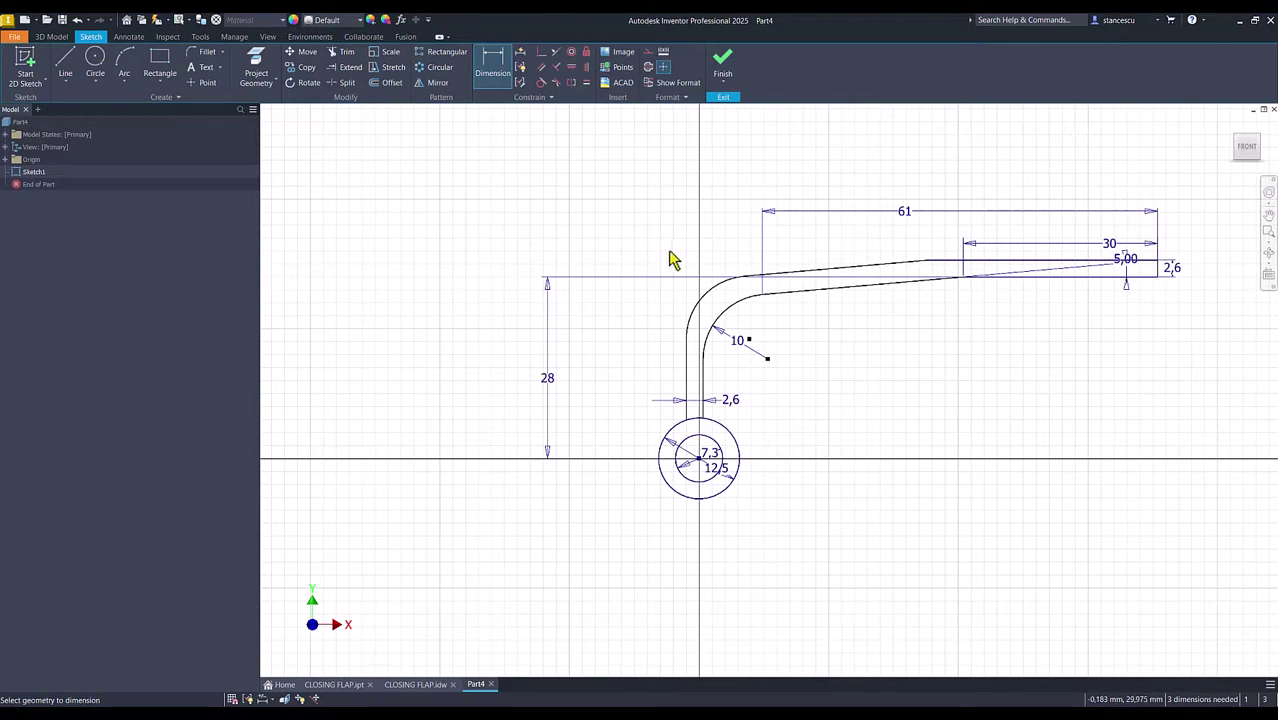
Make the two bend centres coincident and centre the wall on the hinge ring, then fit the view
left_click(540, 57)
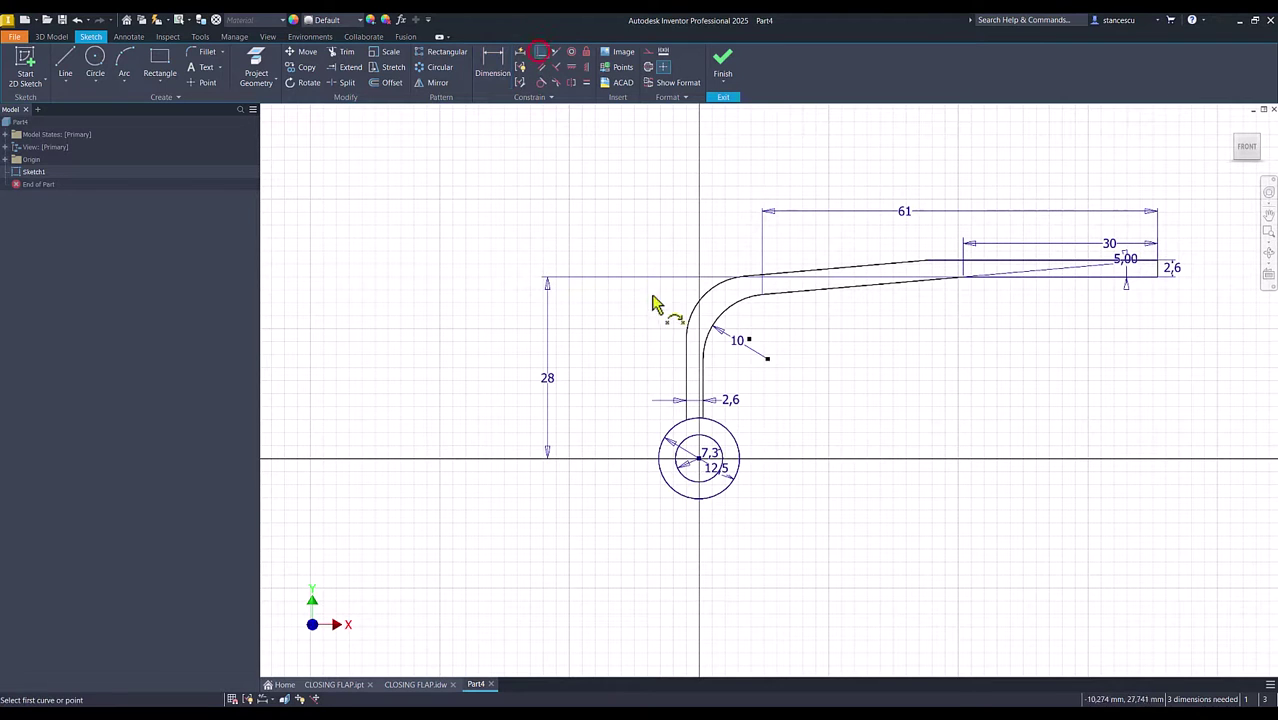
left_click(748, 342)
left_click(767, 360)
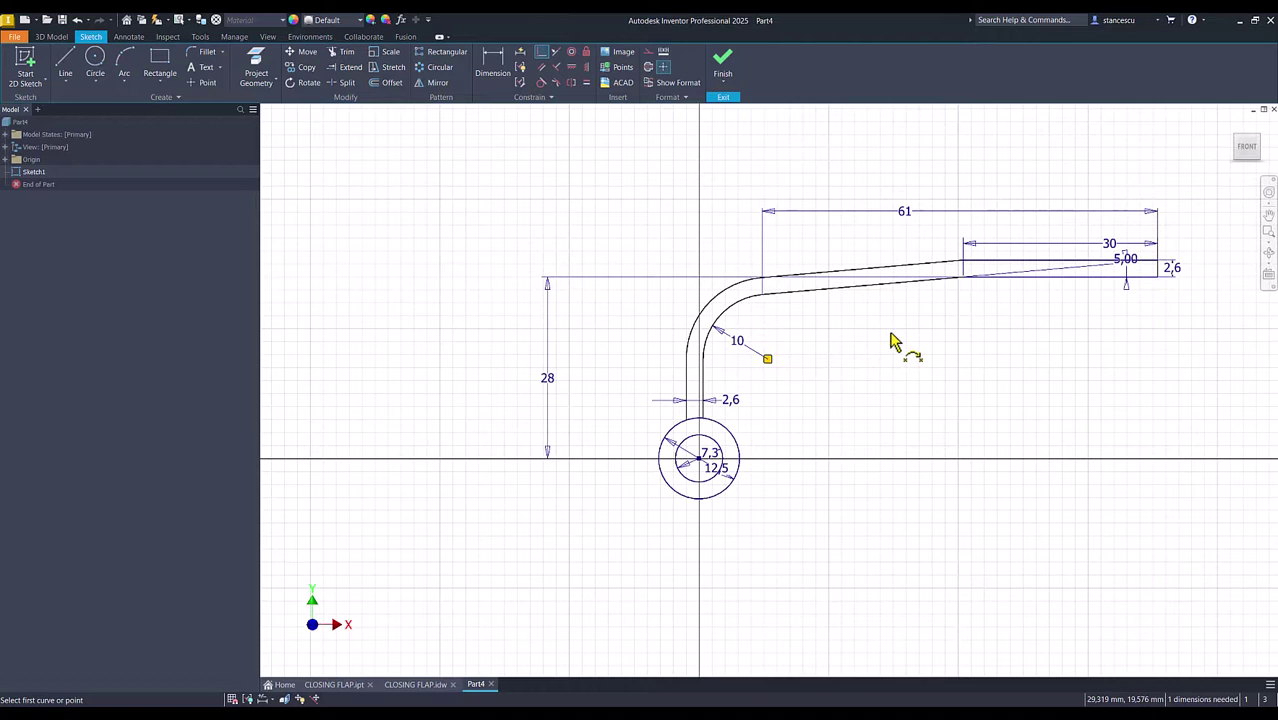
scroll(626, 395, "up", 3)
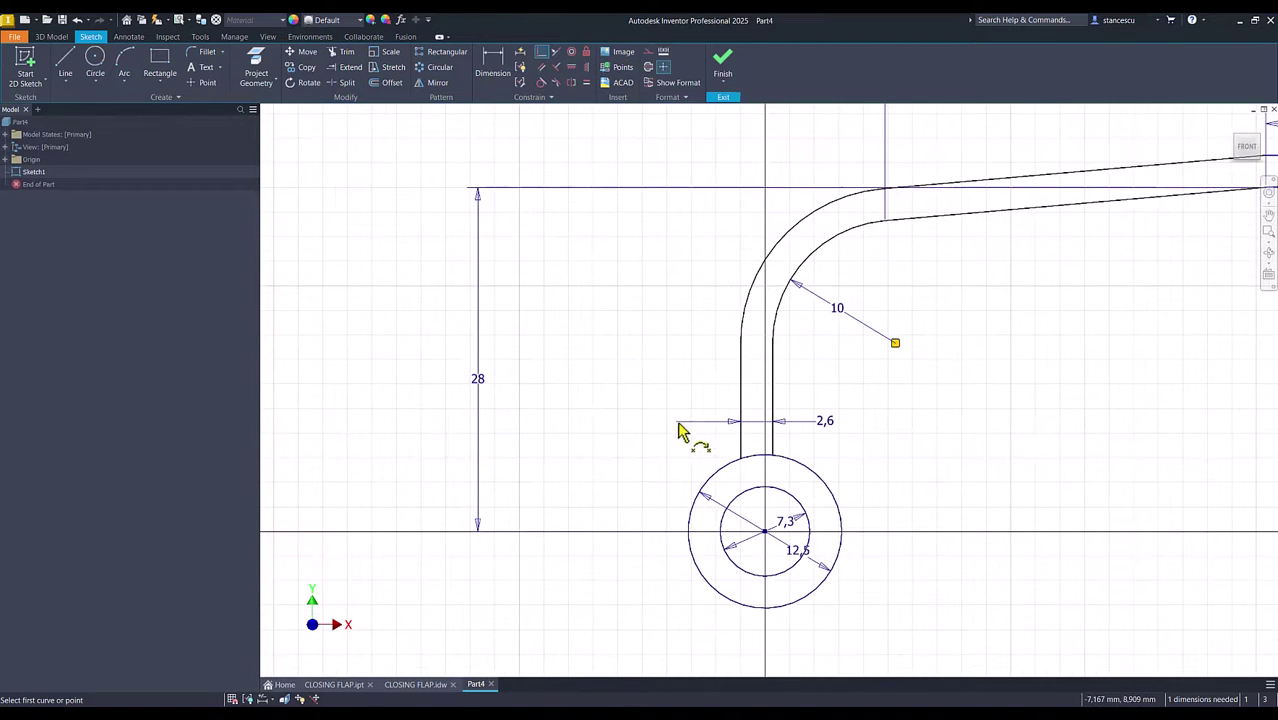
left_click(572, 67)
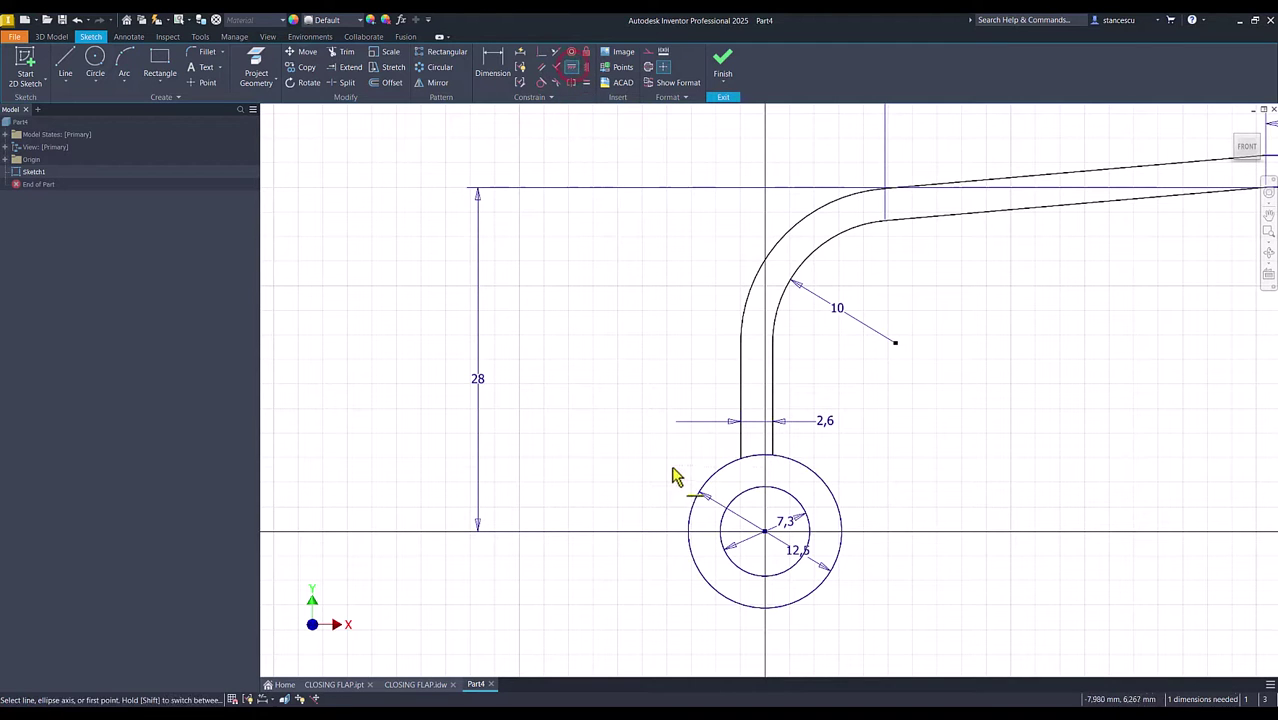
left_click(741, 458)
left_click(773, 455)
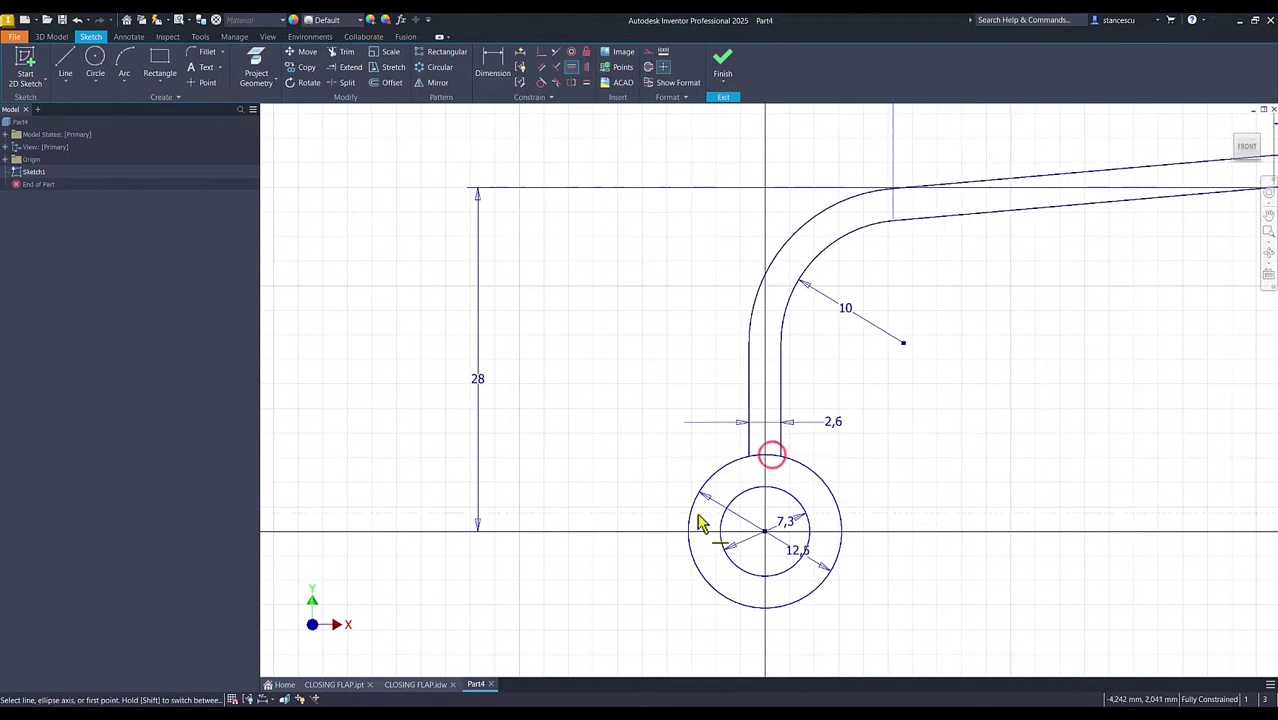
key("Home")
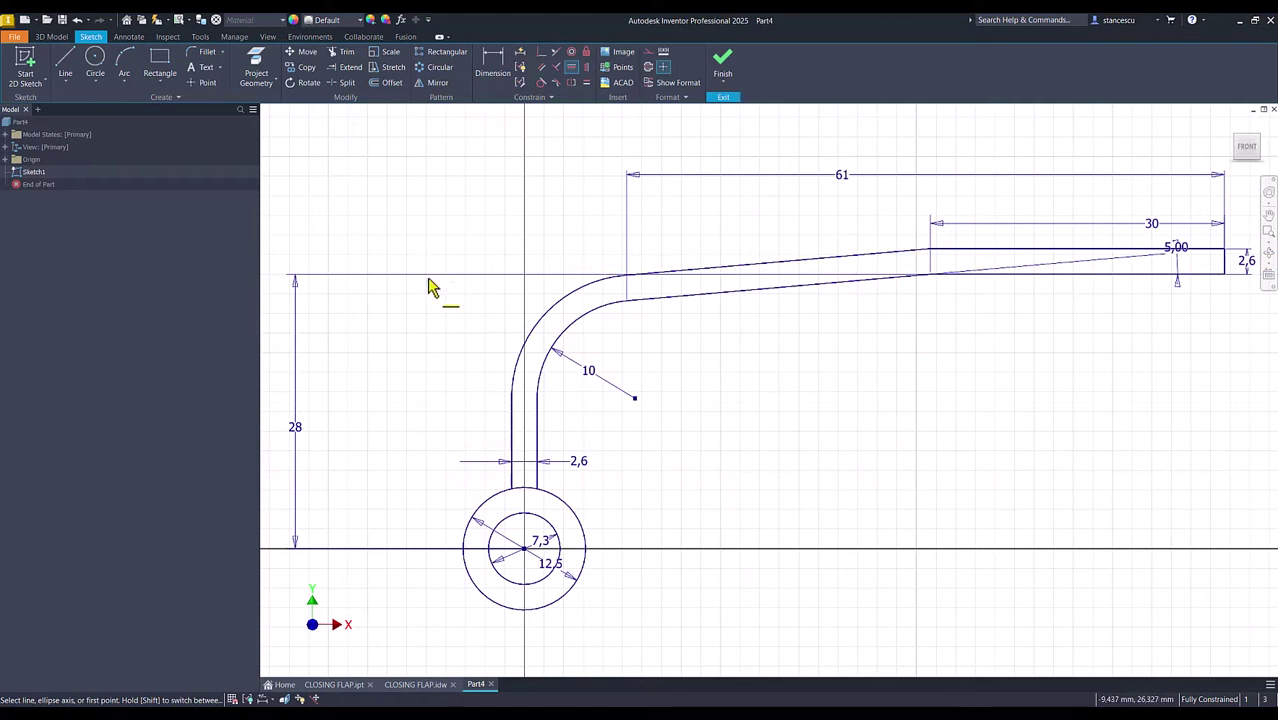
Split the outer hinge circle where the flap walls meet it
left_click(348, 84)
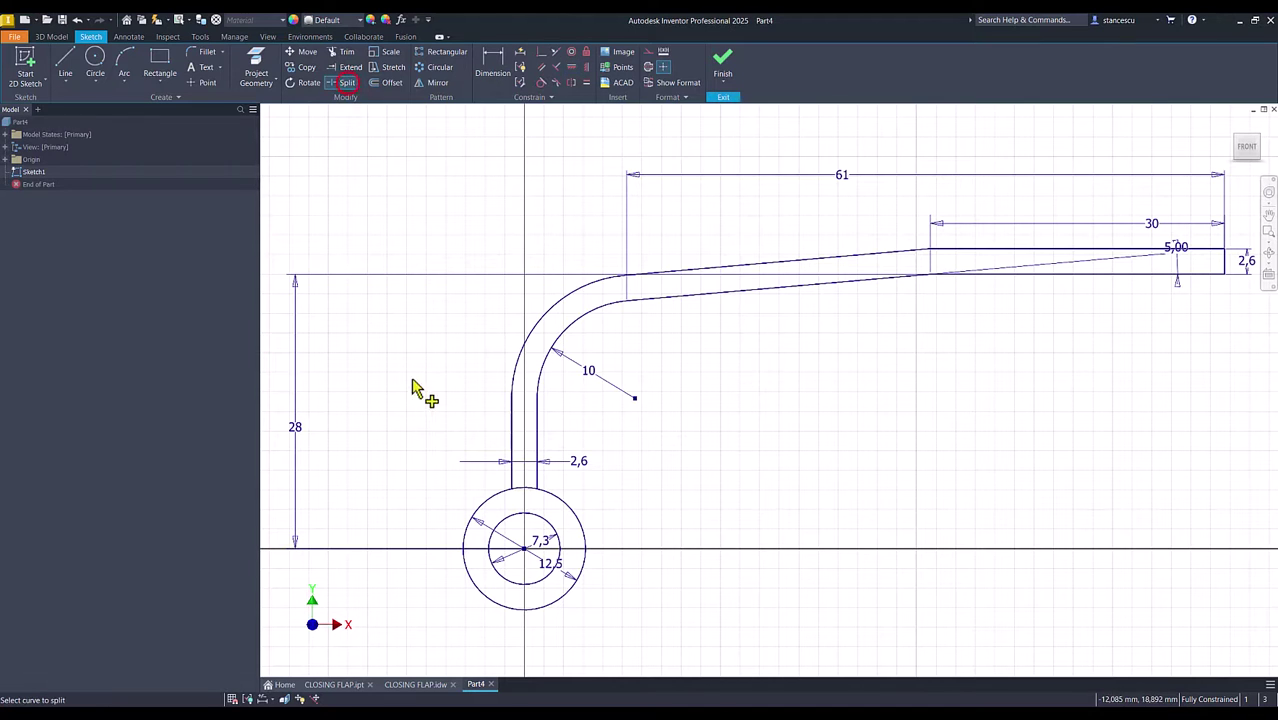
left_click(533, 492)
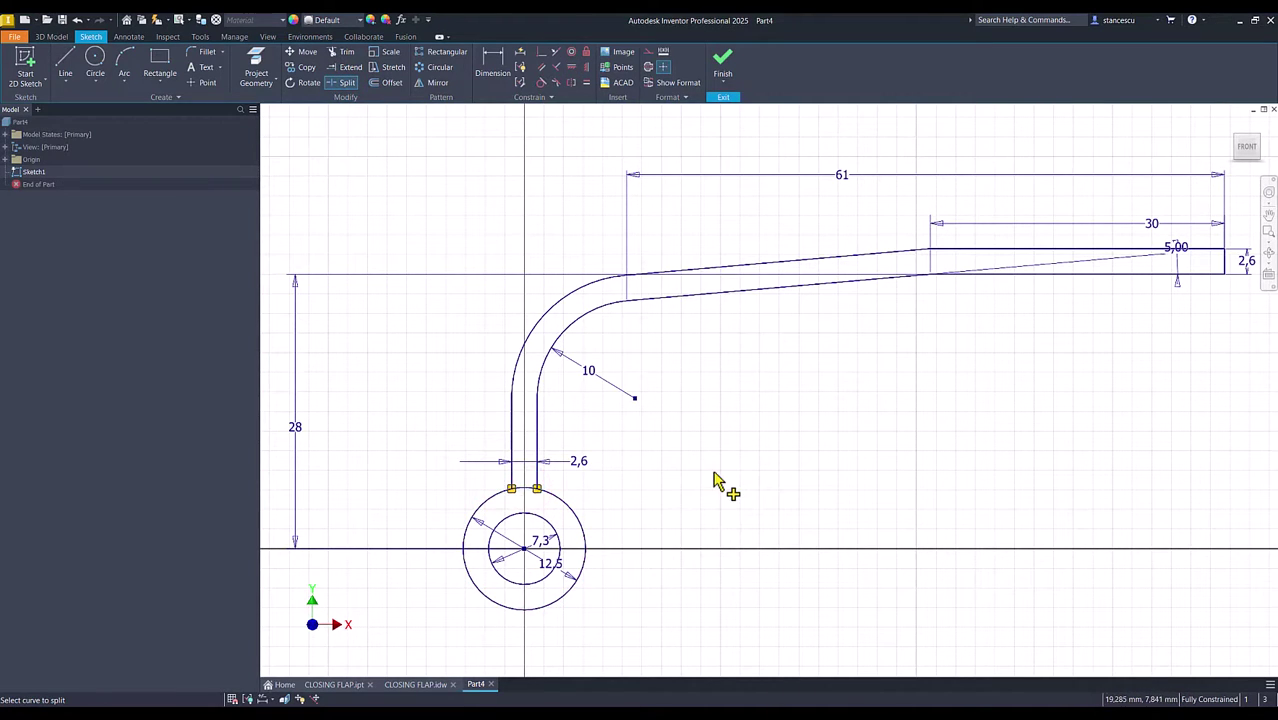
key("Escape")
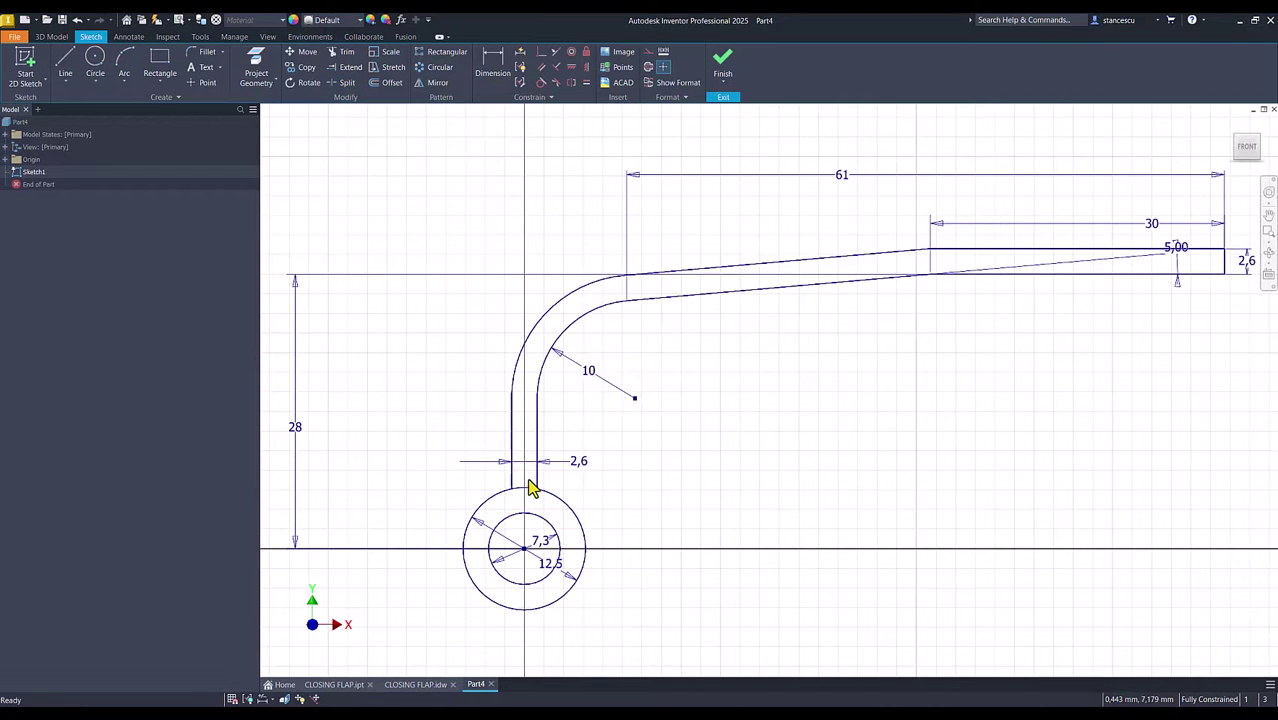
Convert the short outer-circle arc between the split points to construction geometry
left_click(526, 486)
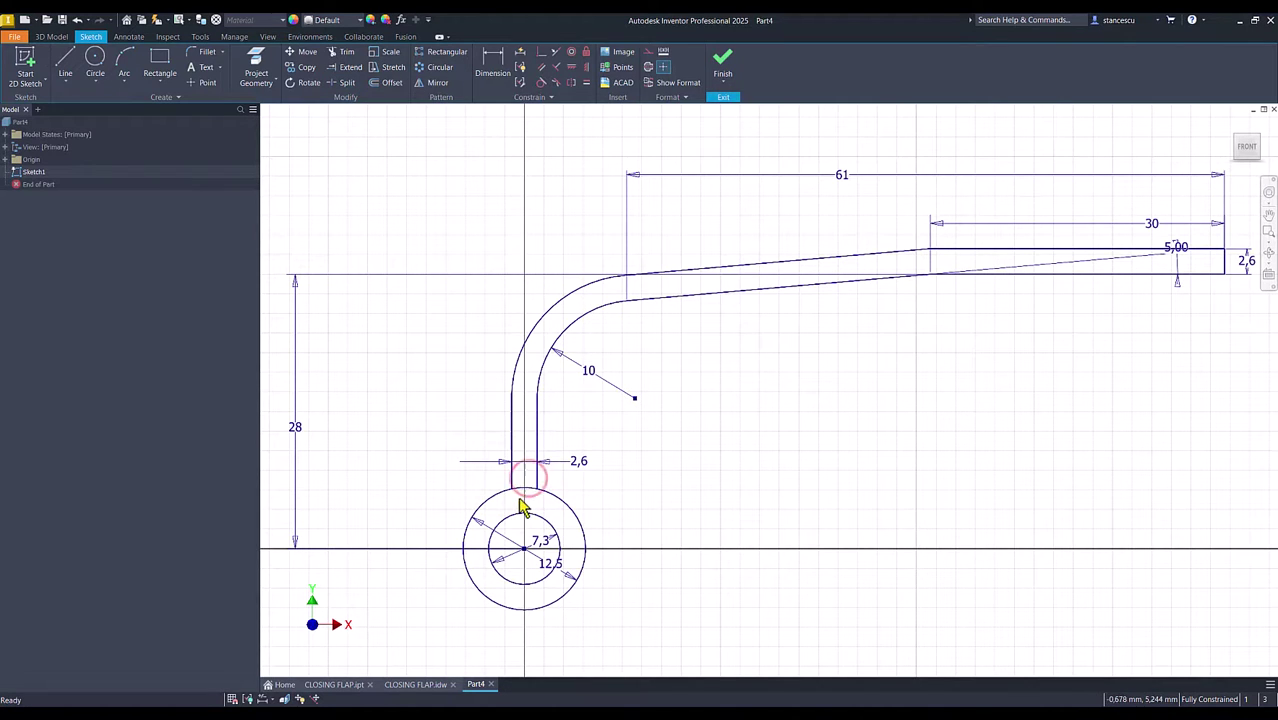
right_click(684, 413)
left_click(741, 410)
key("Num_Lock")
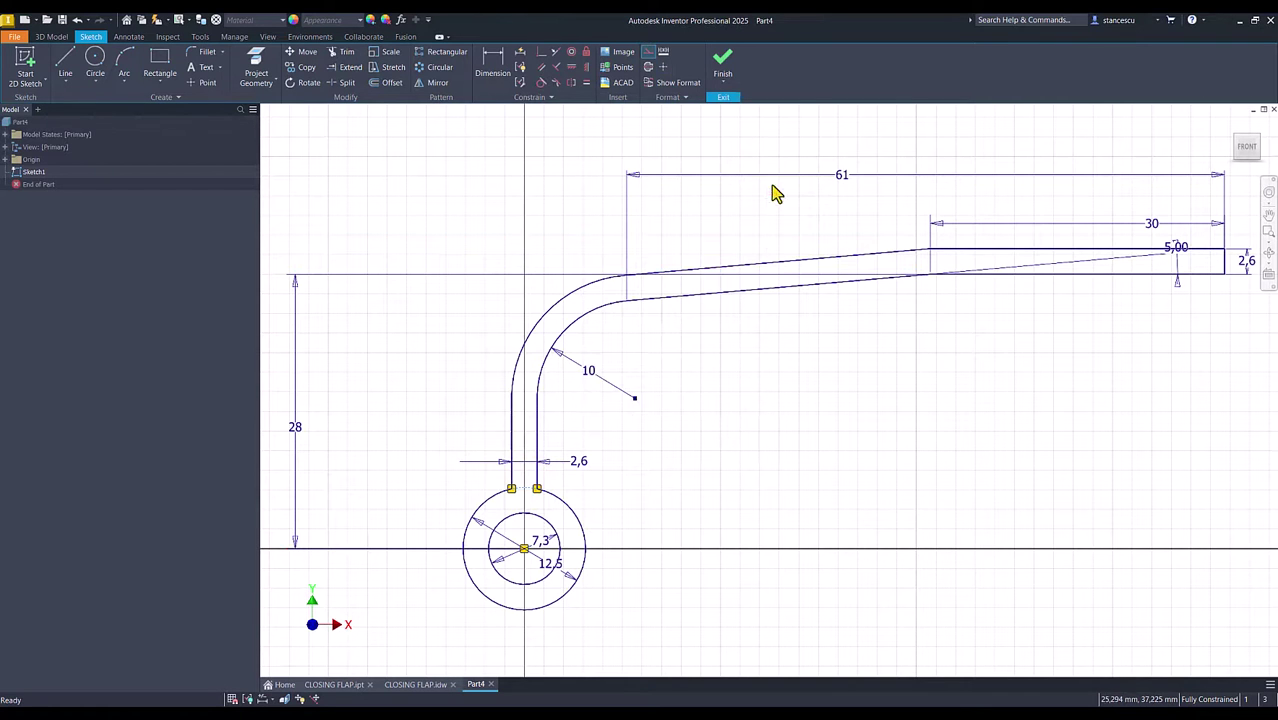
Finish the sketch and extrude the flap profile symmetrically to 65 mm
left_click(725, 64)
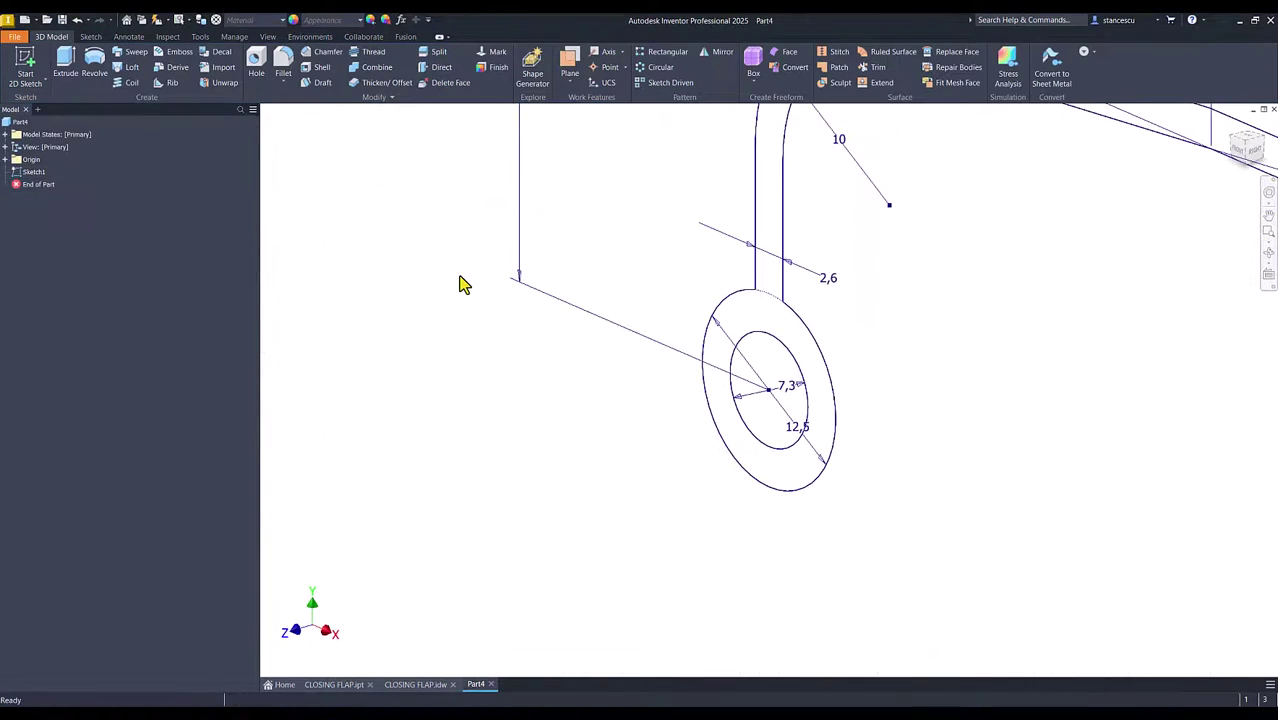
key("F6")
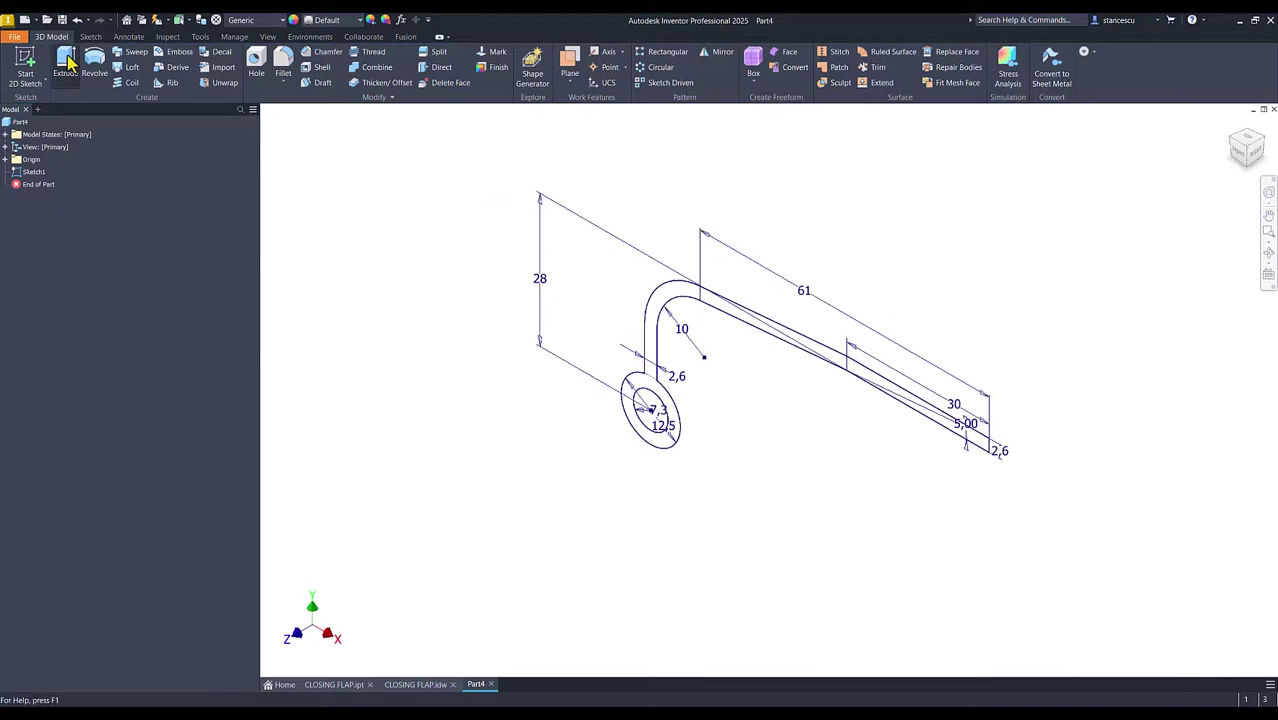
left_click(65, 64)
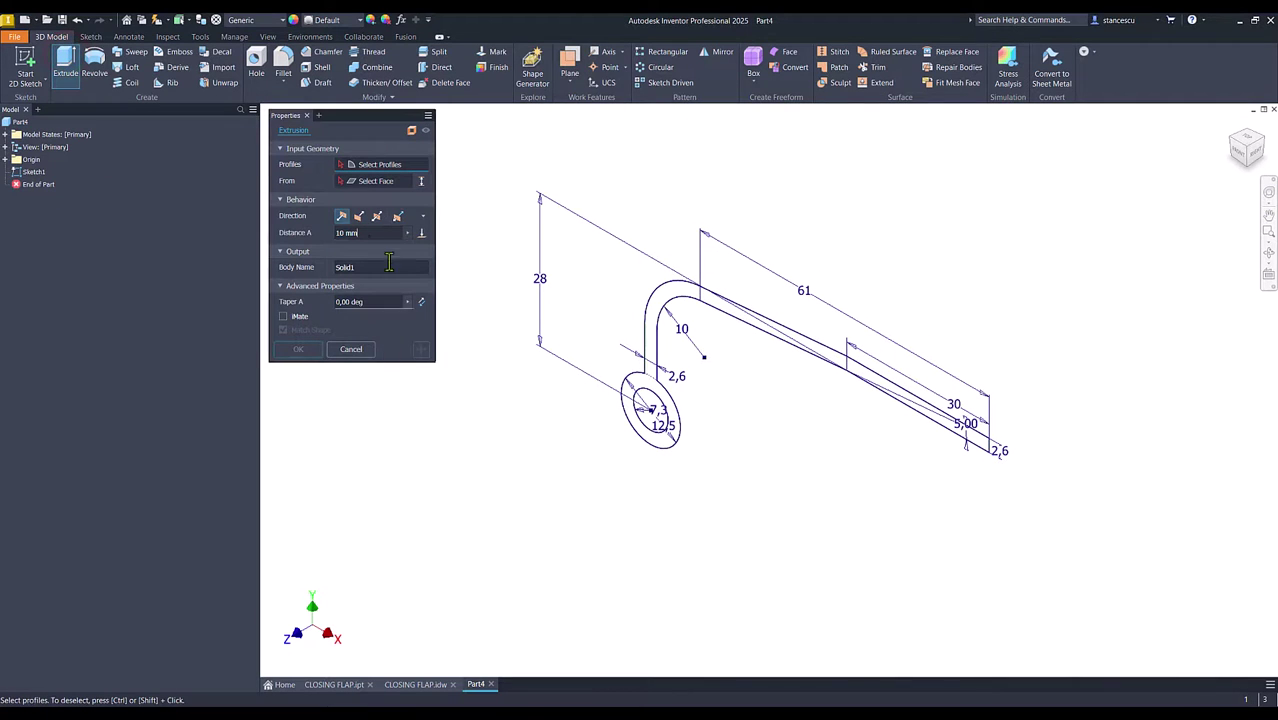
left_click(655, 322)
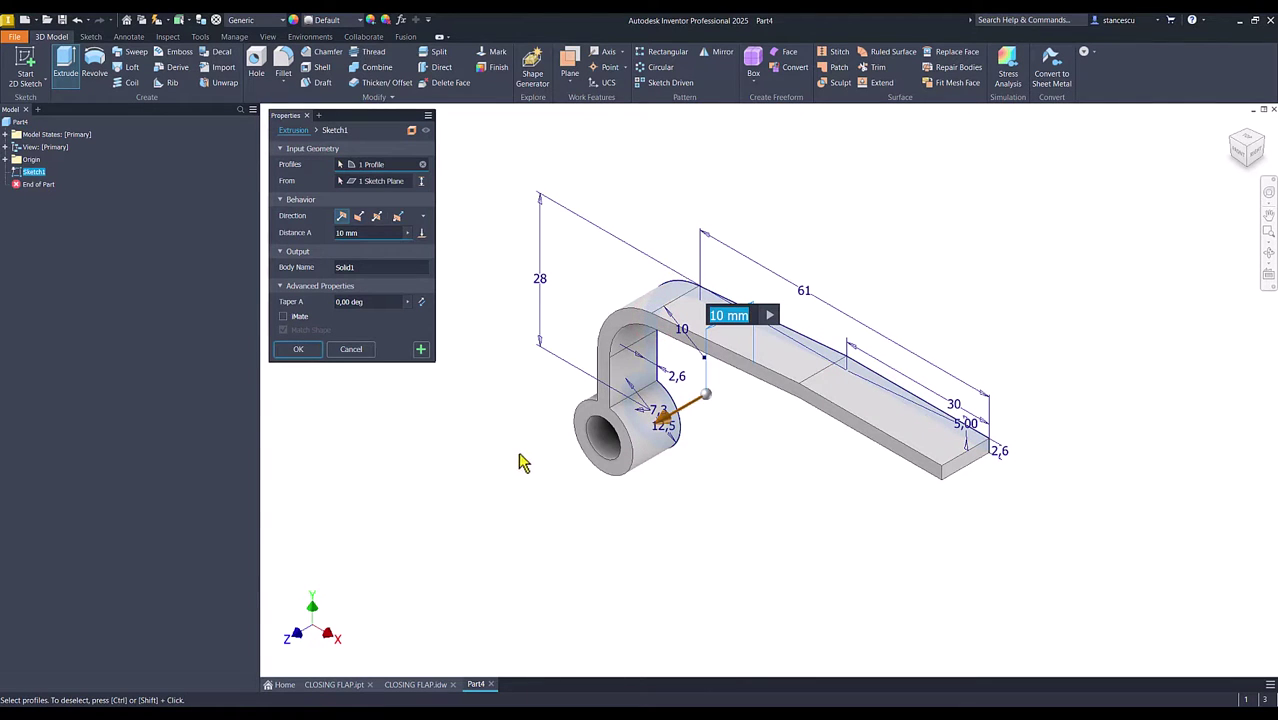
left_click(376, 216)
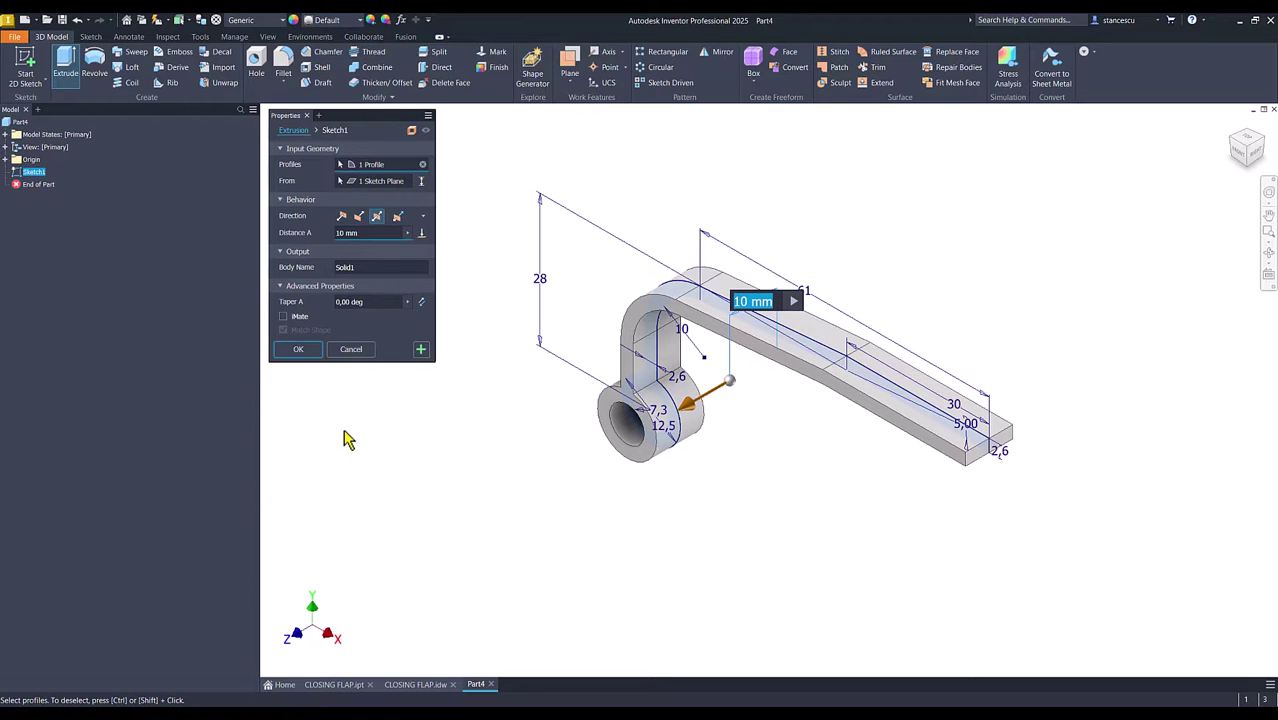
type("65")
key("Return")
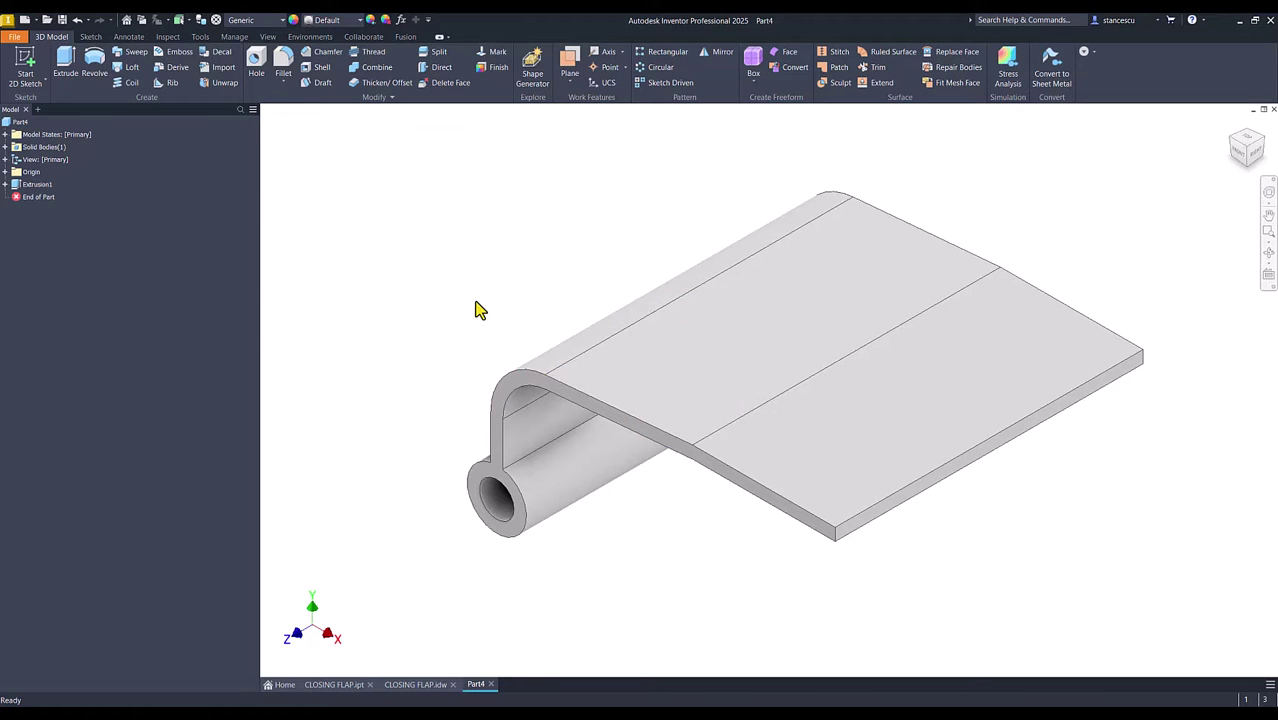
key("F6")
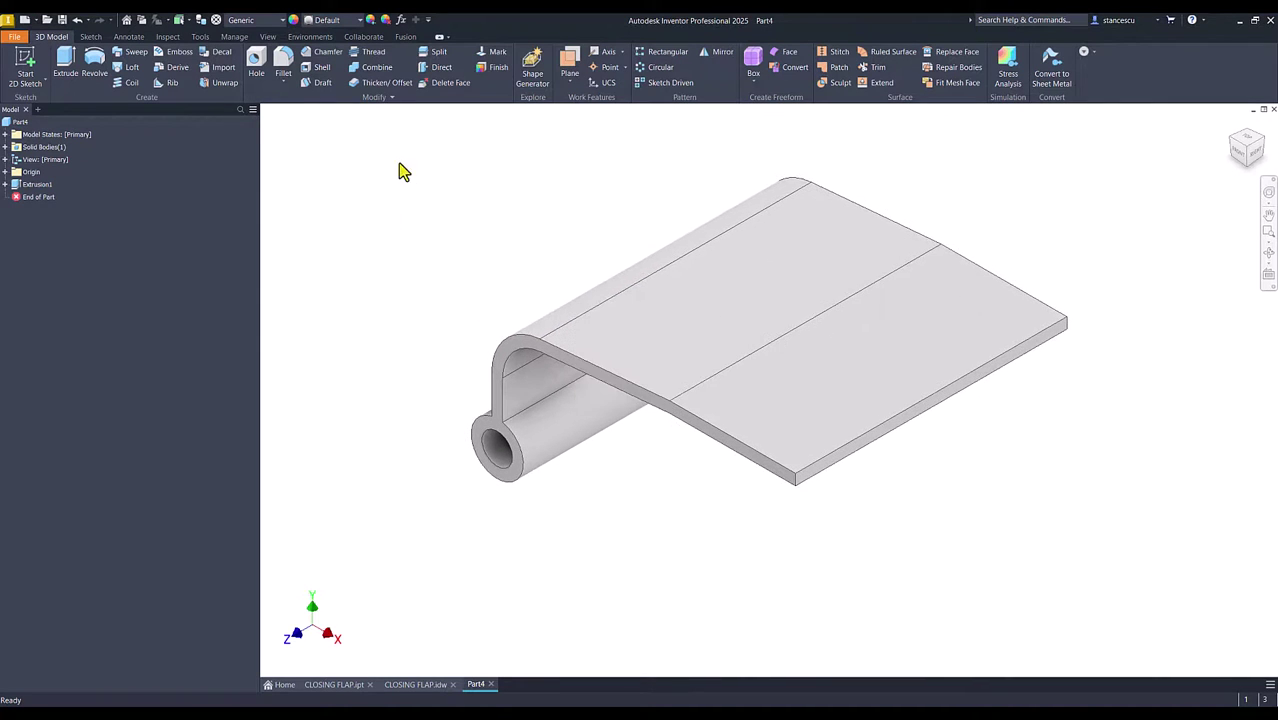
left_click(410, 684)
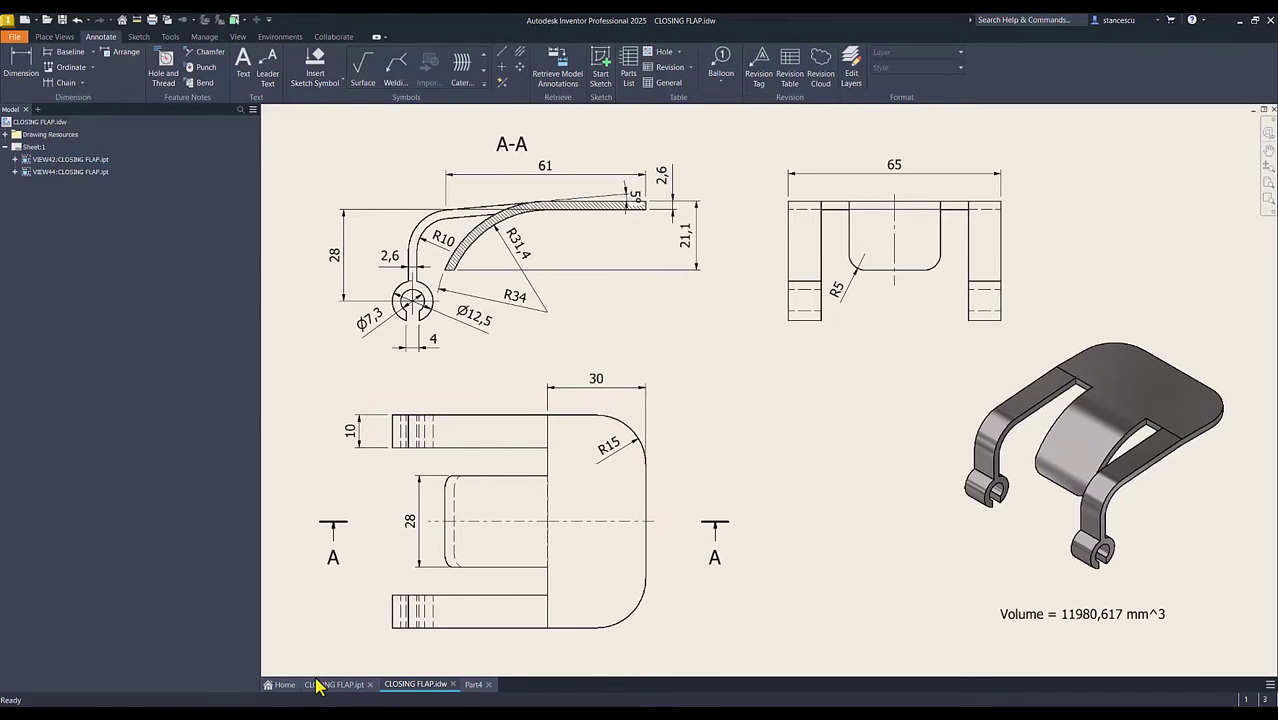
left_click(467, 688)
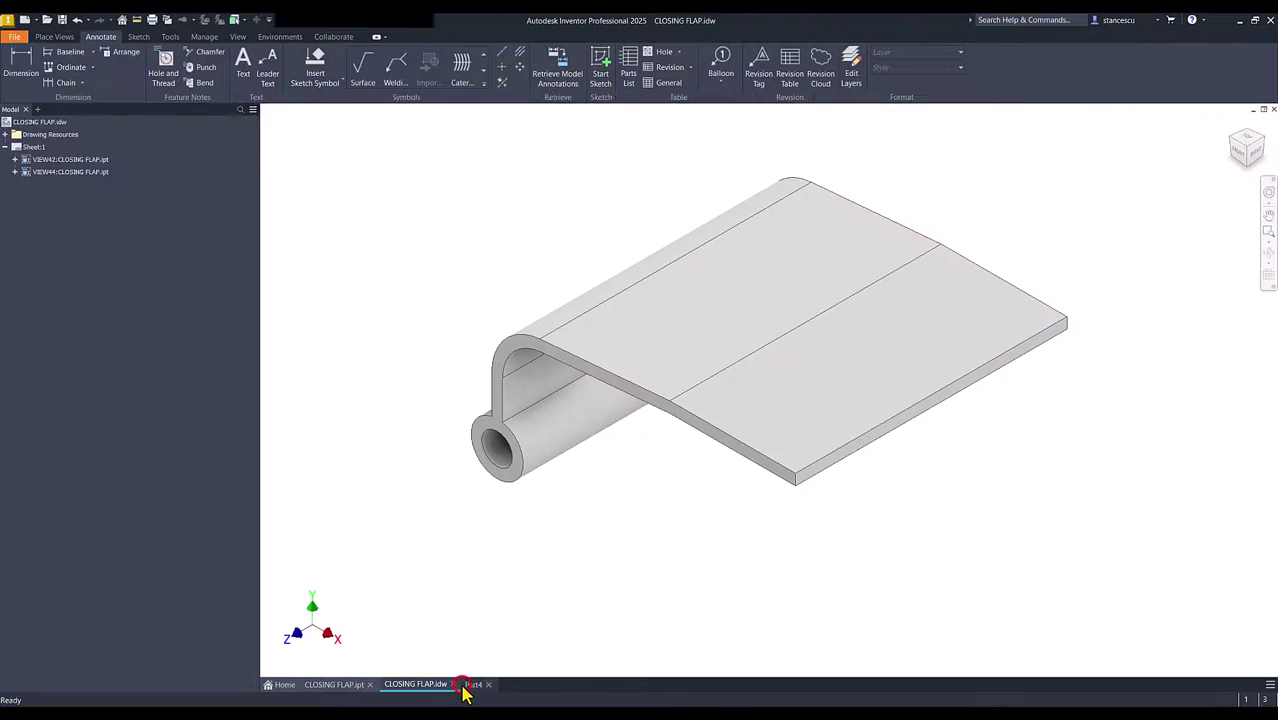
Start a sketch on the plate's top face, project its left edge and draw a rectangle
left_click(808, 370)
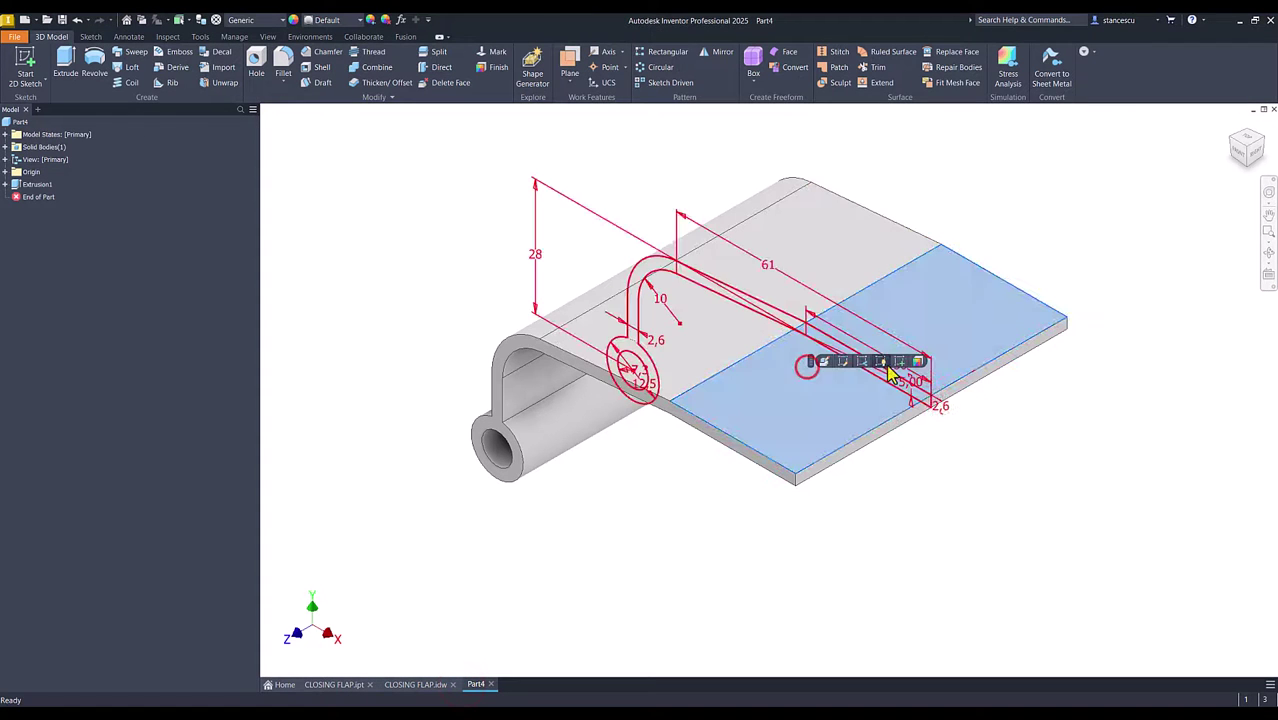
left_click(902, 356)
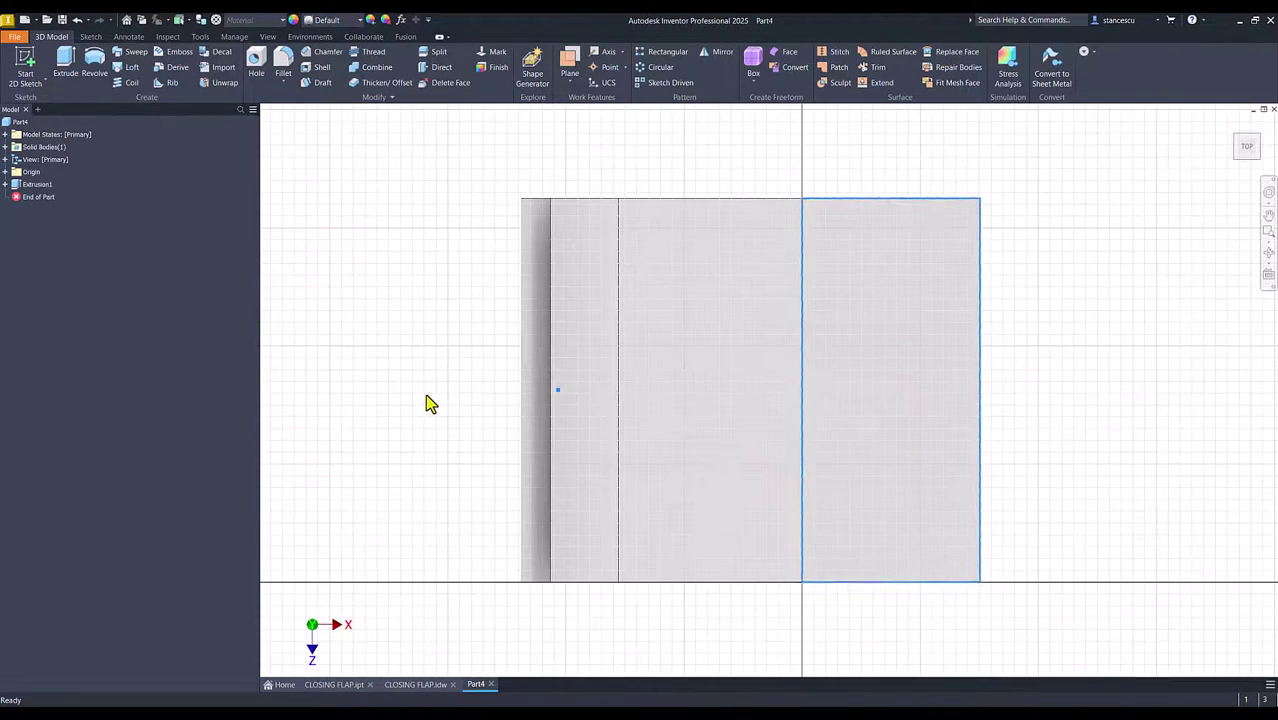
left_click(256, 70)
left_click(521, 380)
left_click(160, 62)
left_click(521, 295)
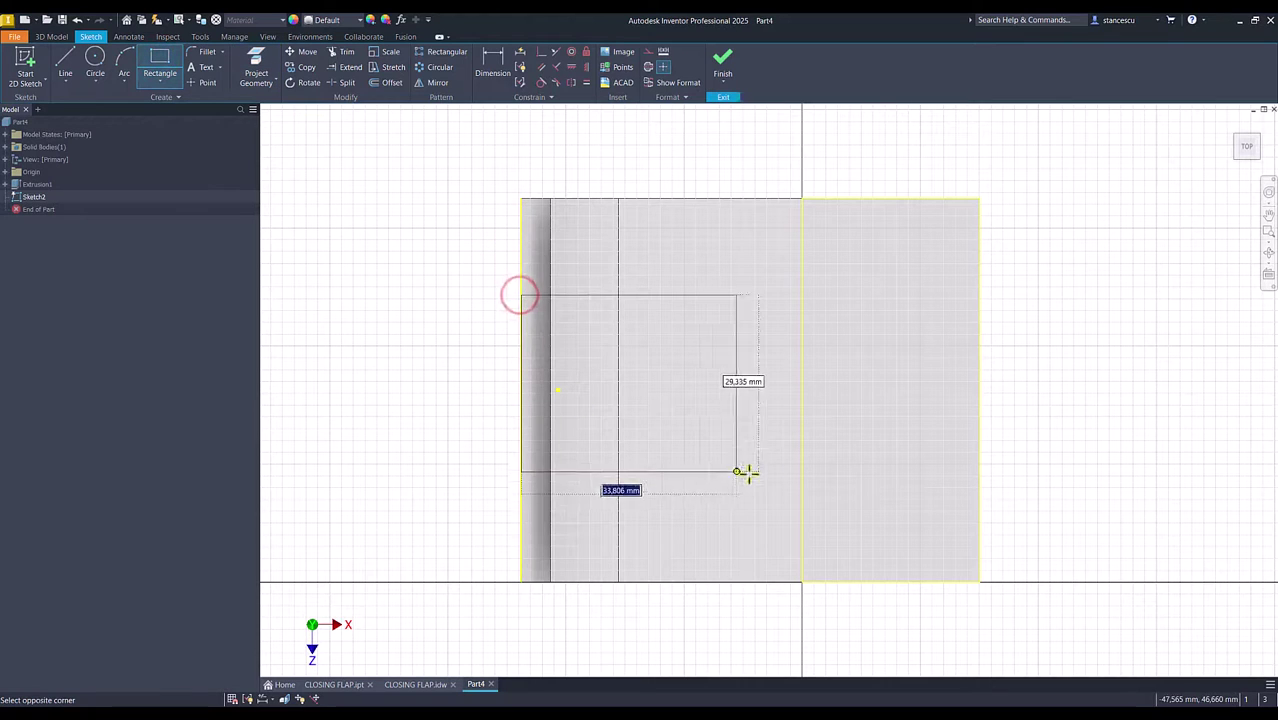
left_click(802, 507)
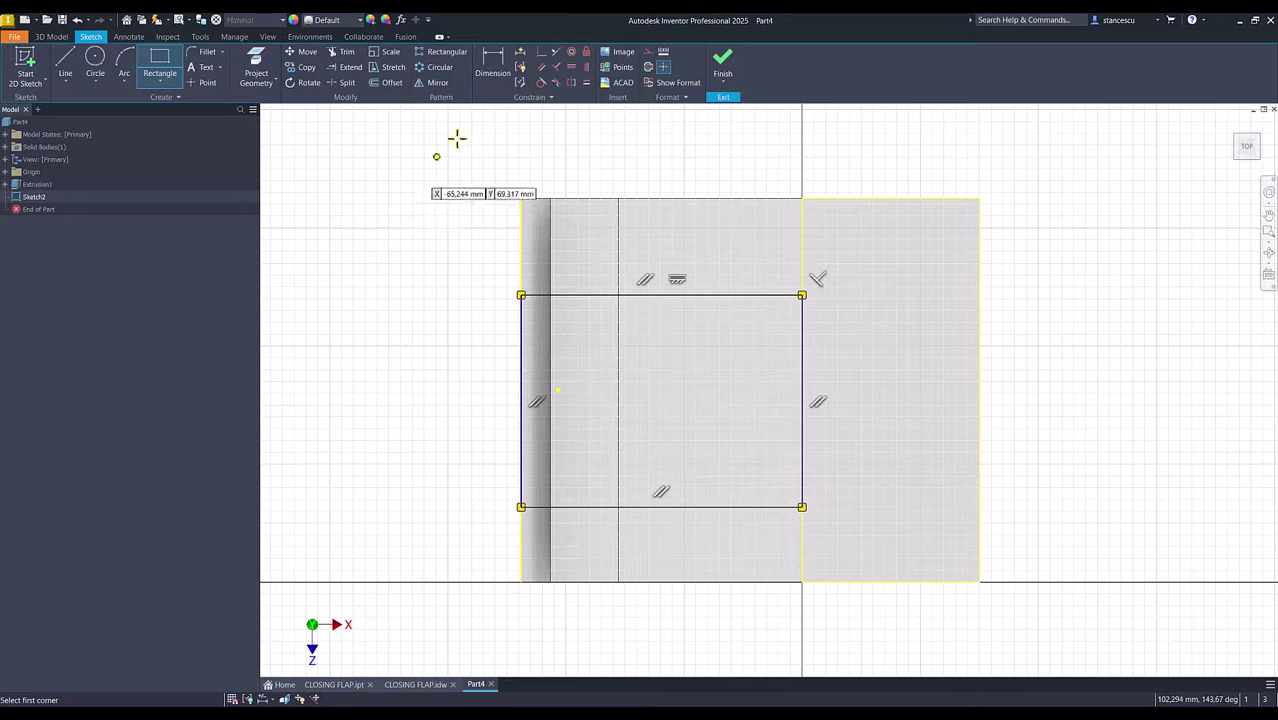
Align the rectangle horizontally and place its upper line 10 mm from the top edge
left_click(572, 68)
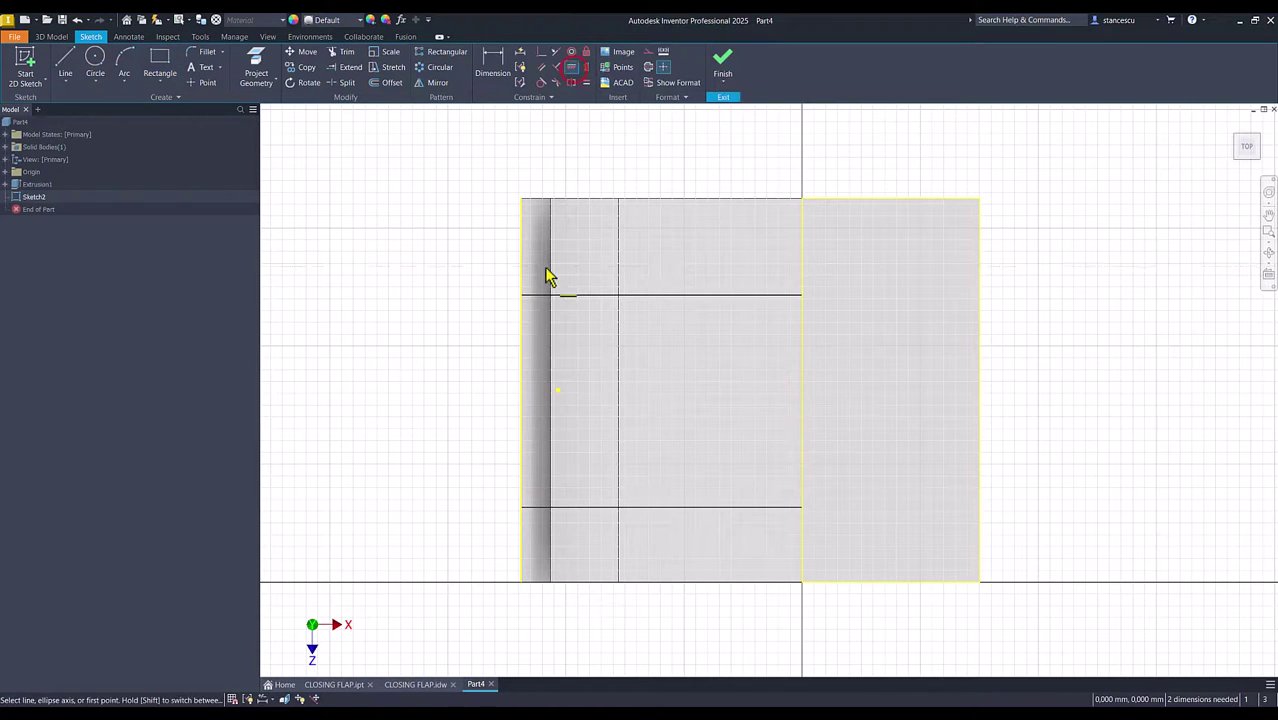
left_click(521, 391)
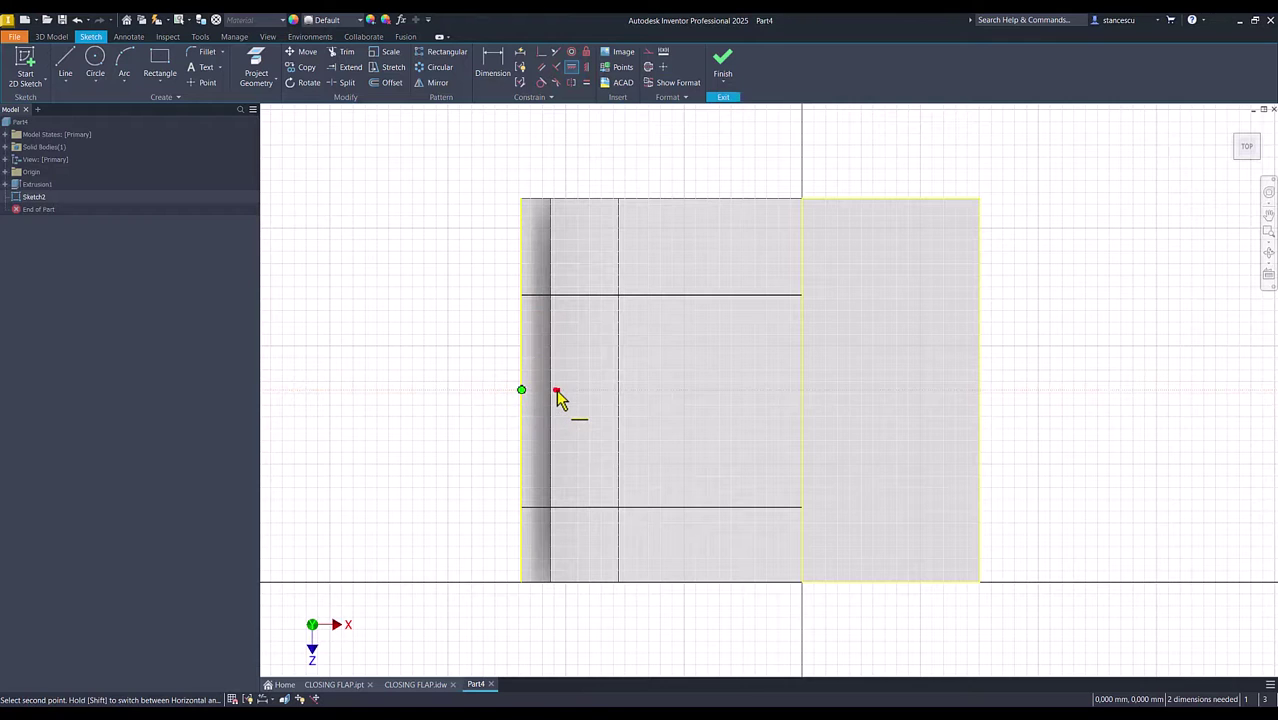
left_click(556, 391)
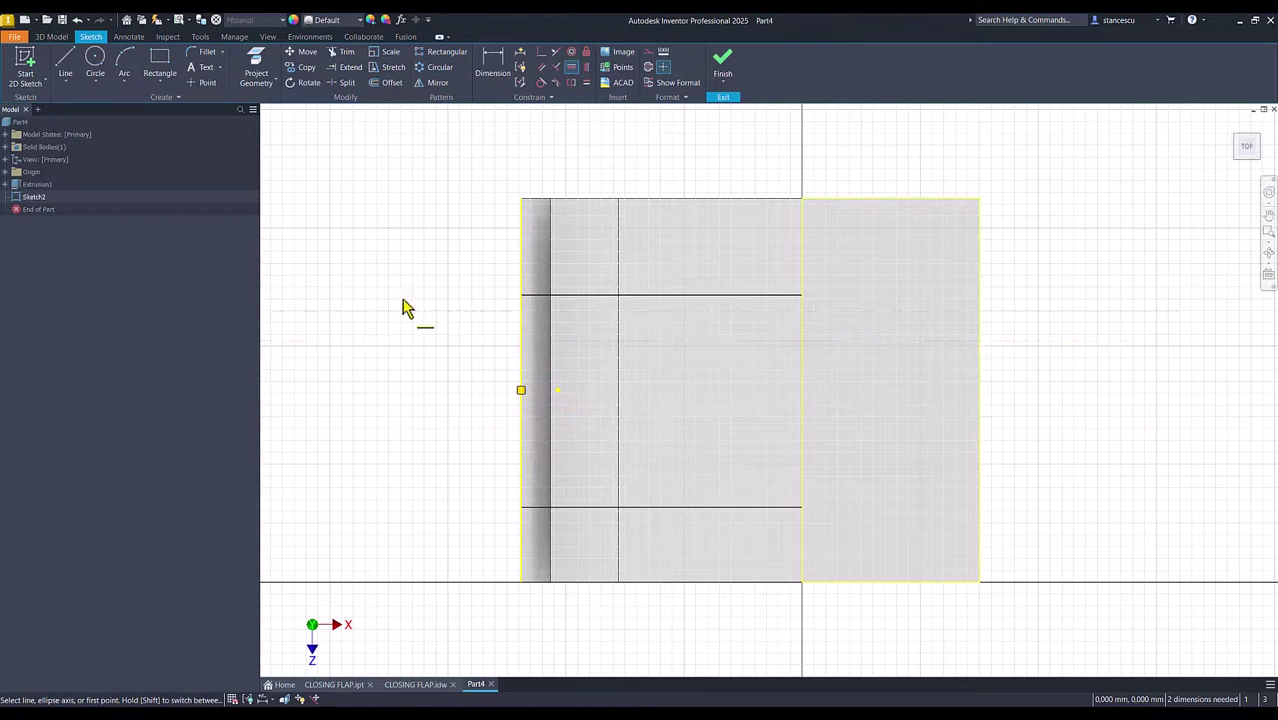
left_click(492, 62)
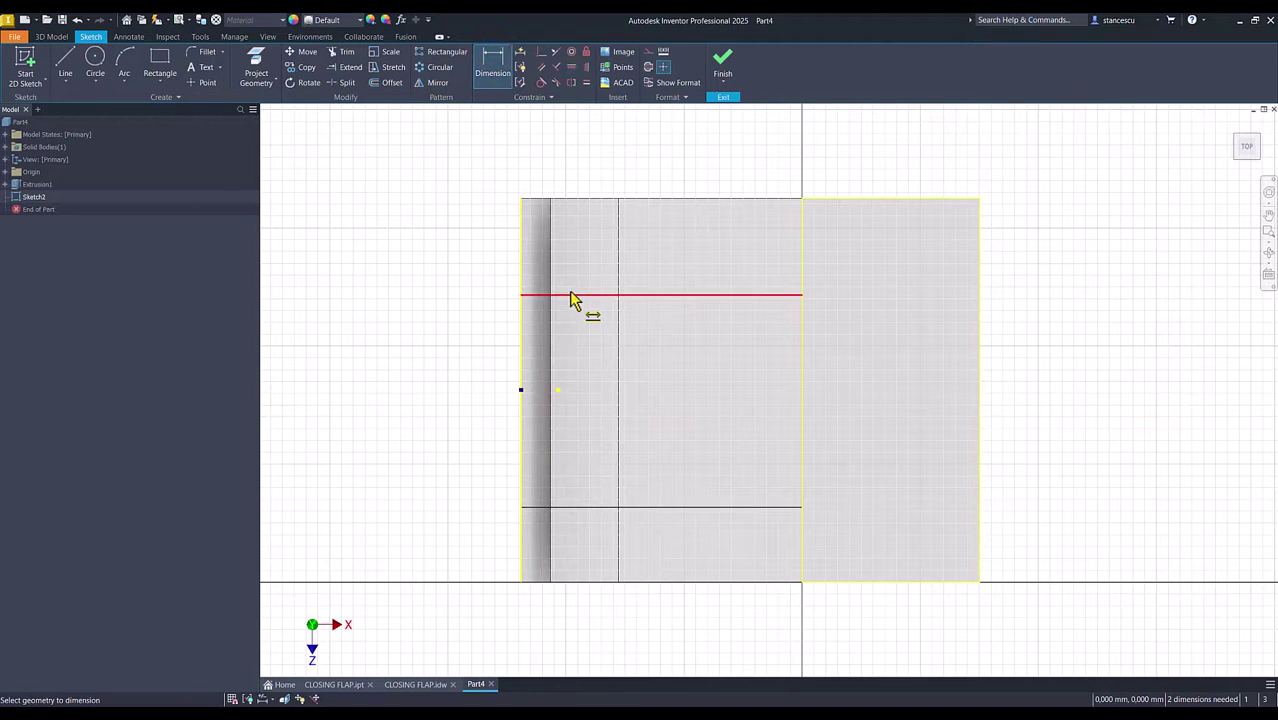
left_click(570, 294)
left_click(578, 200)
left_click(471, 246)
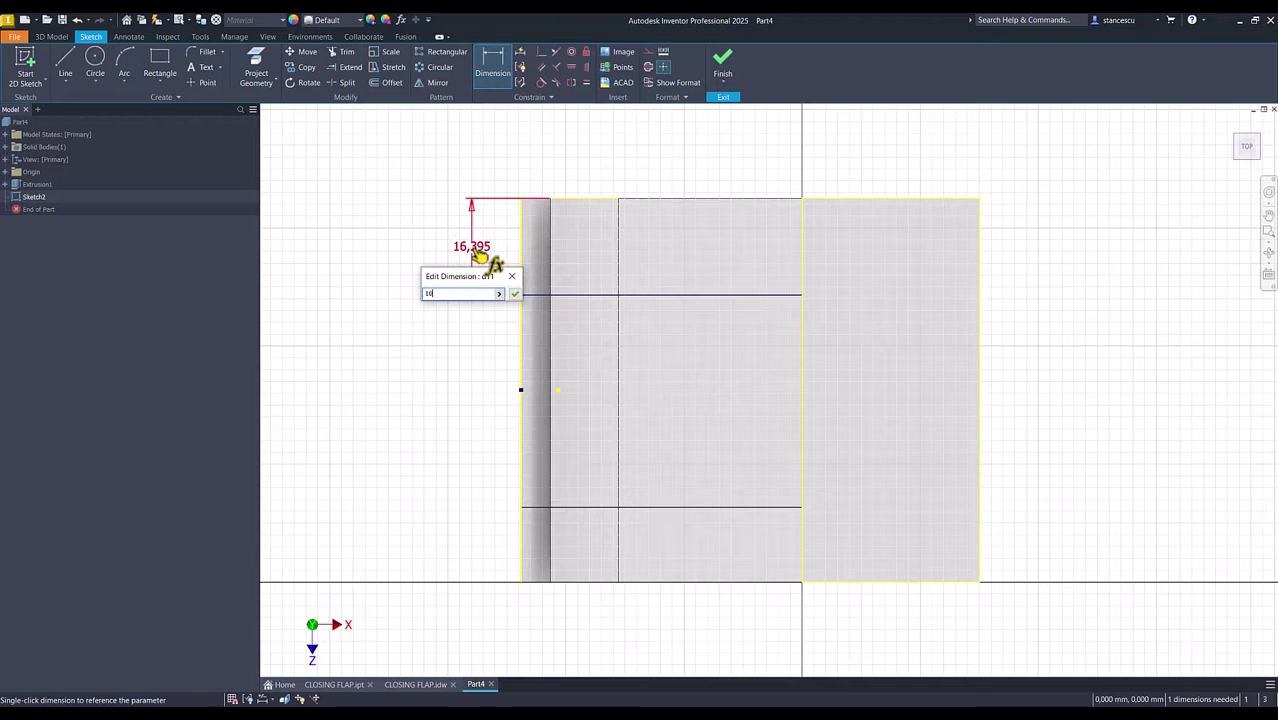
type("10")
key("Return")
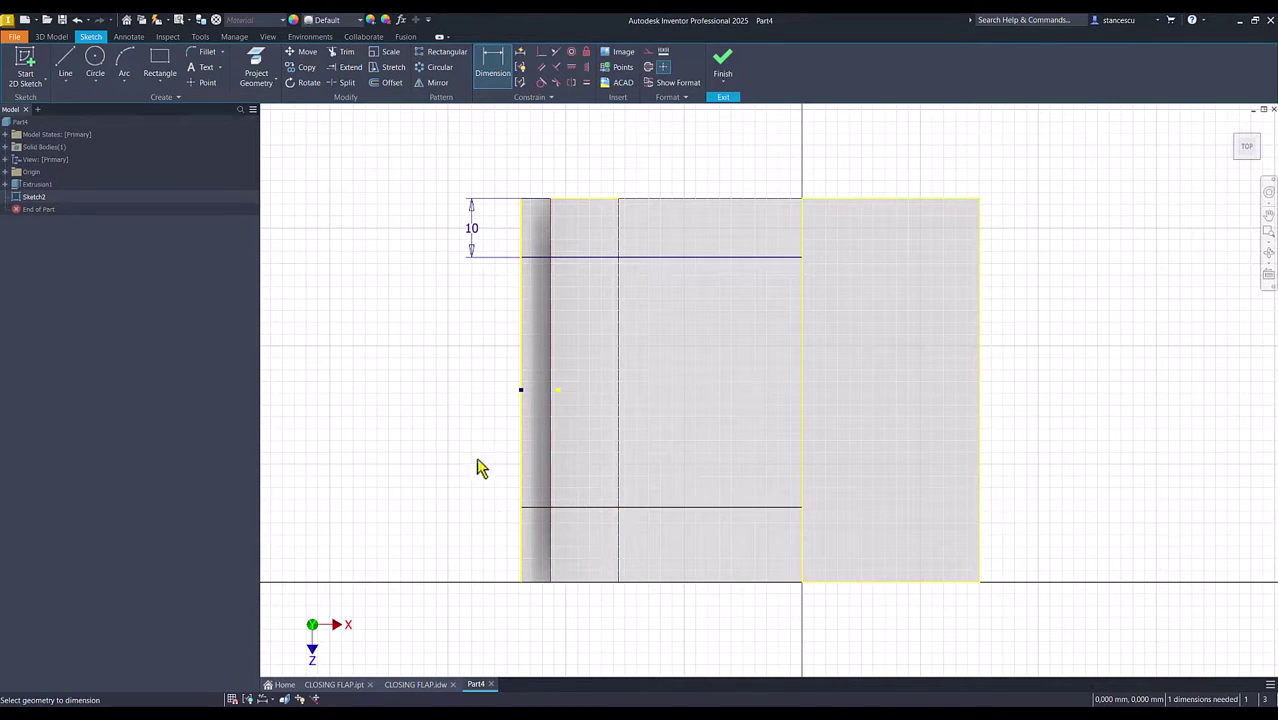
Extrude-cut the sketched rectangle Through All in the reversed direction, splitting the hinge into two loops
left_click(720, 62)
left_click(68, 62)
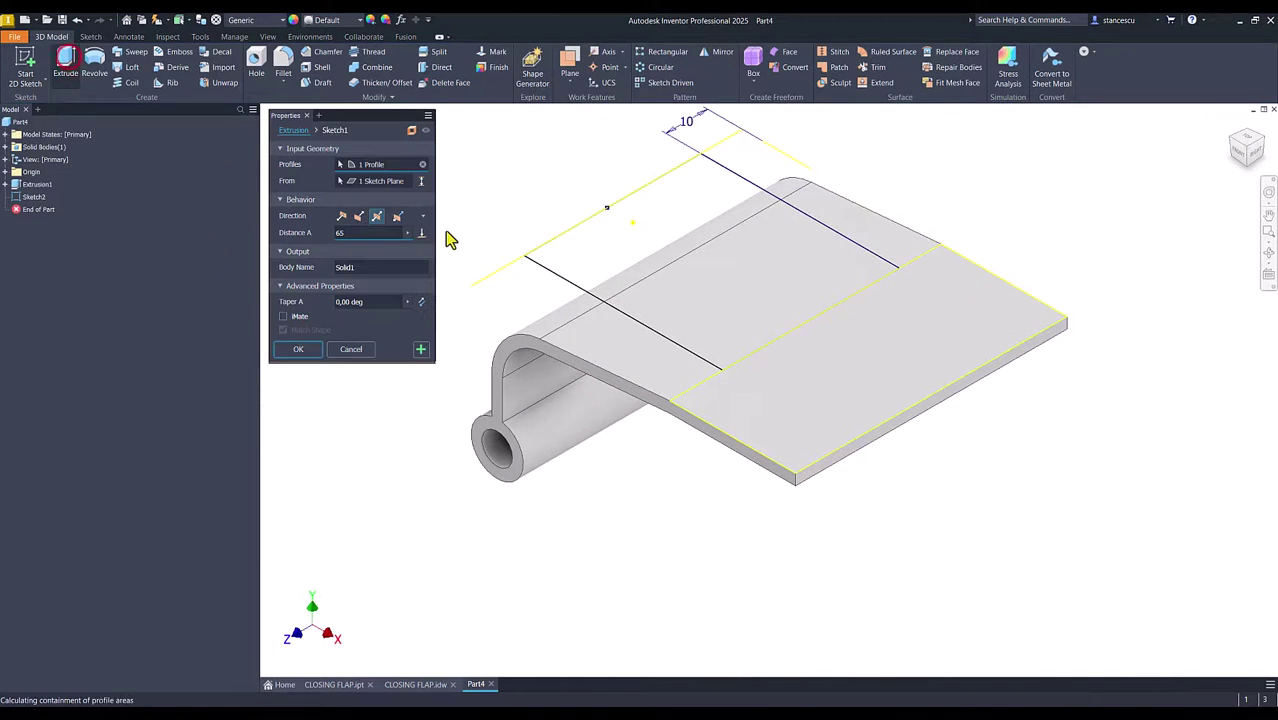
left_click(636, 236)
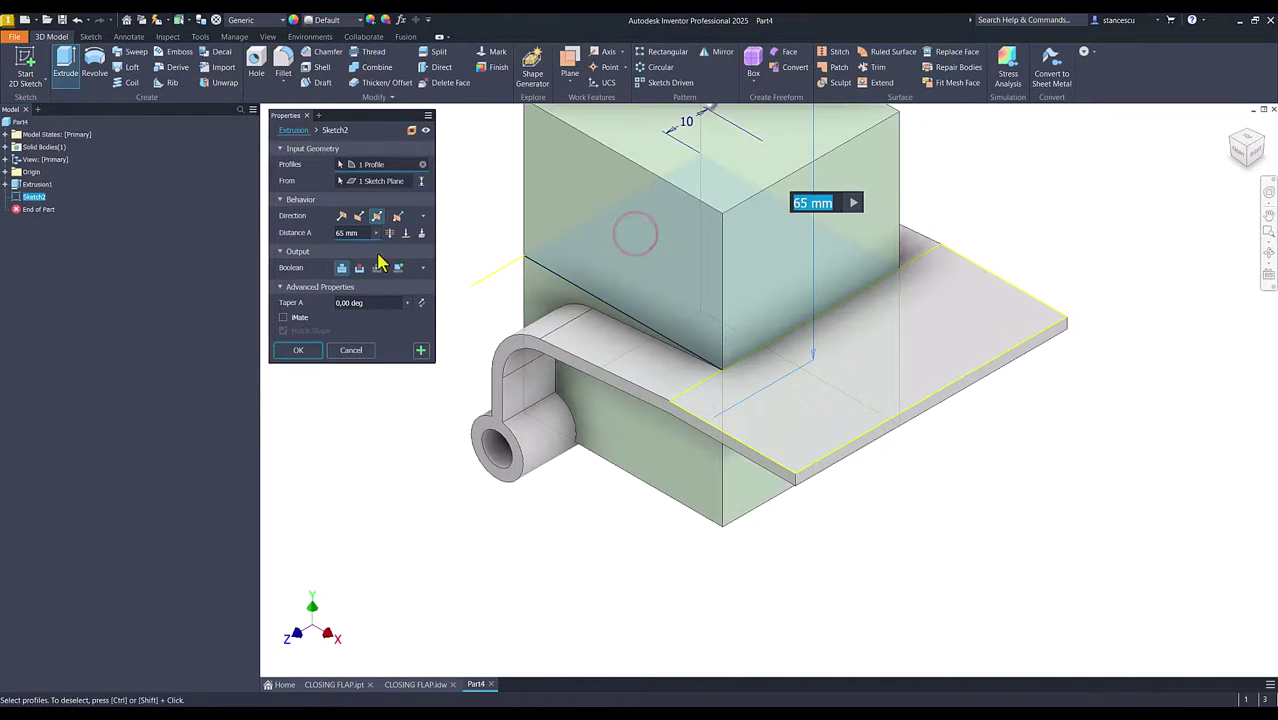
left_click(341, 216)
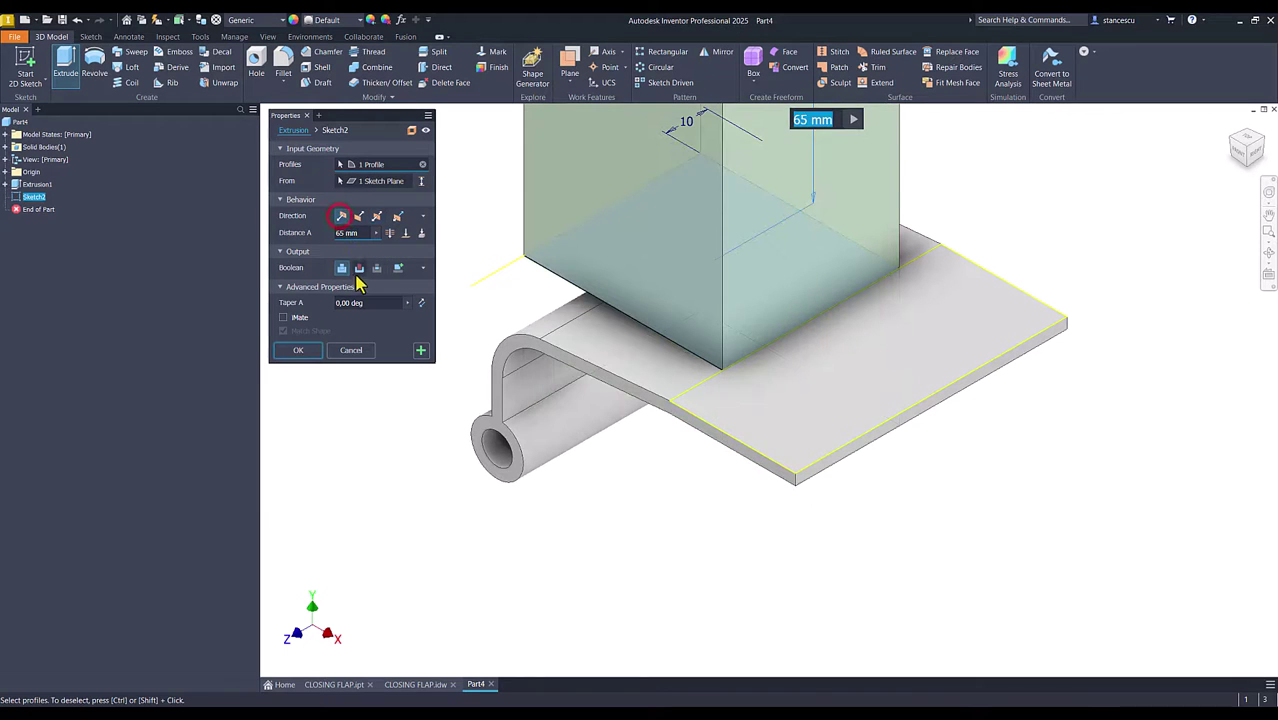
left_click(359, 268)
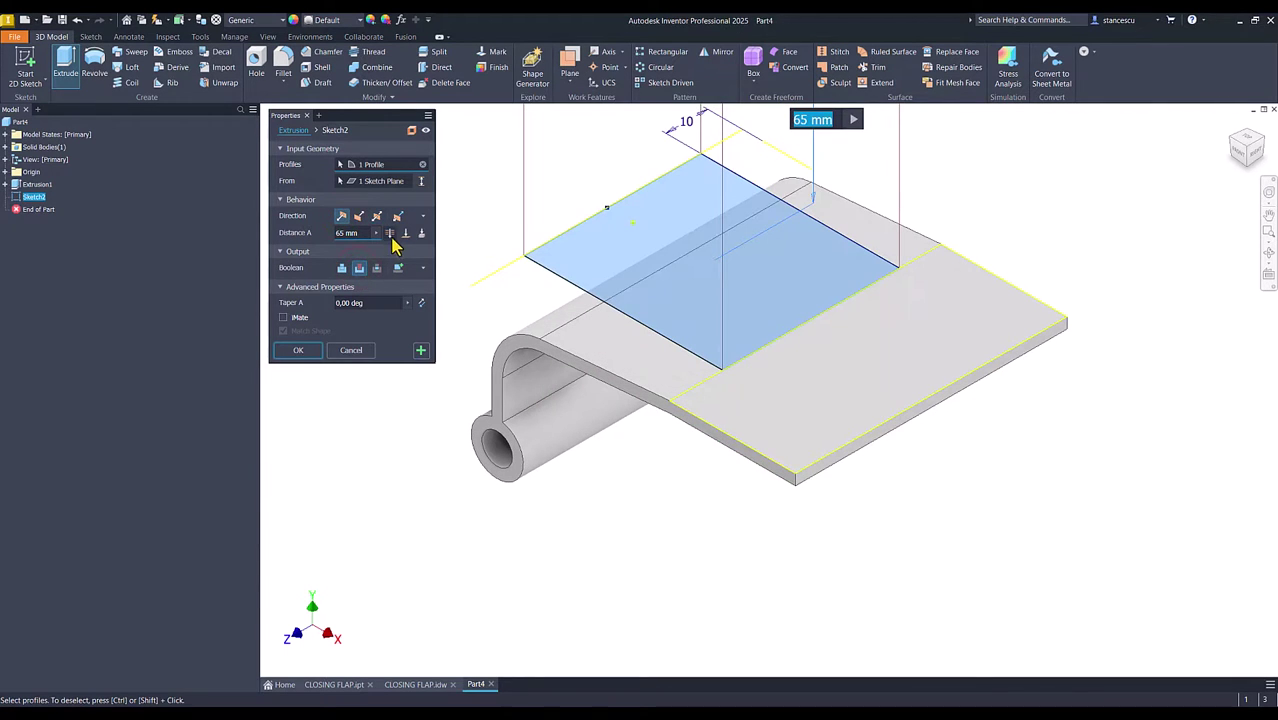
left_click(389, 234)
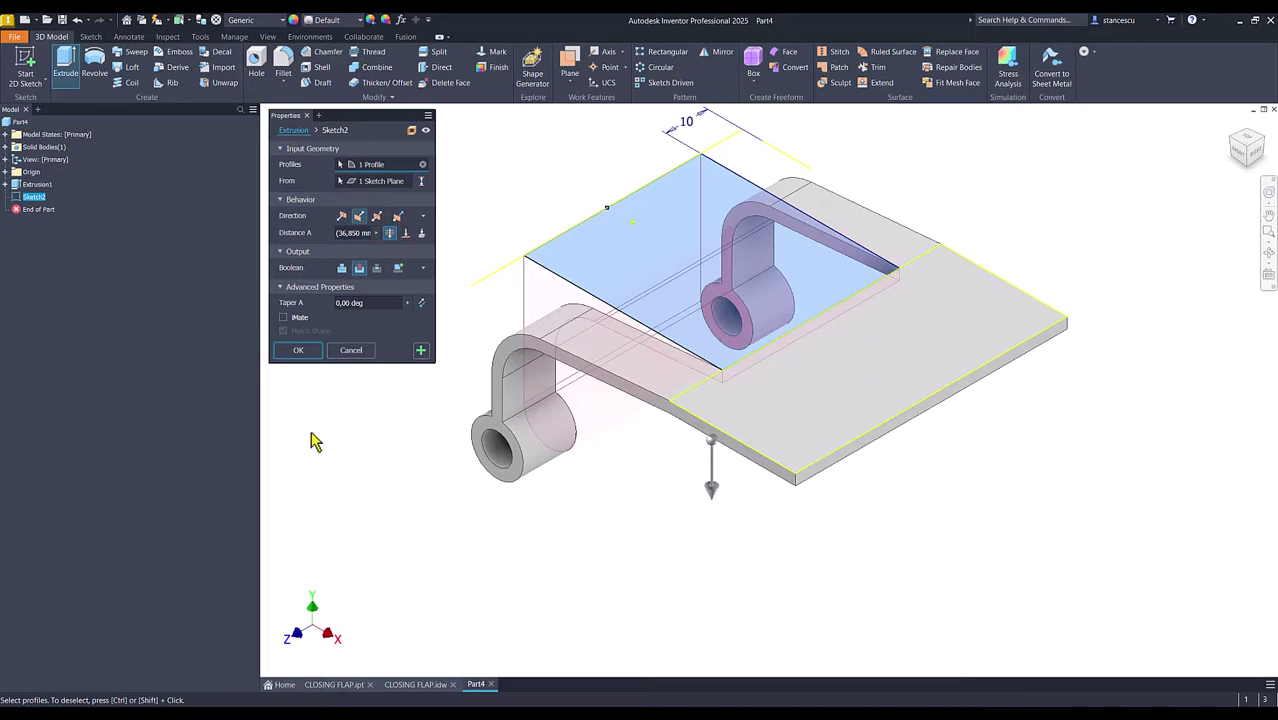
left_click(298, 351)
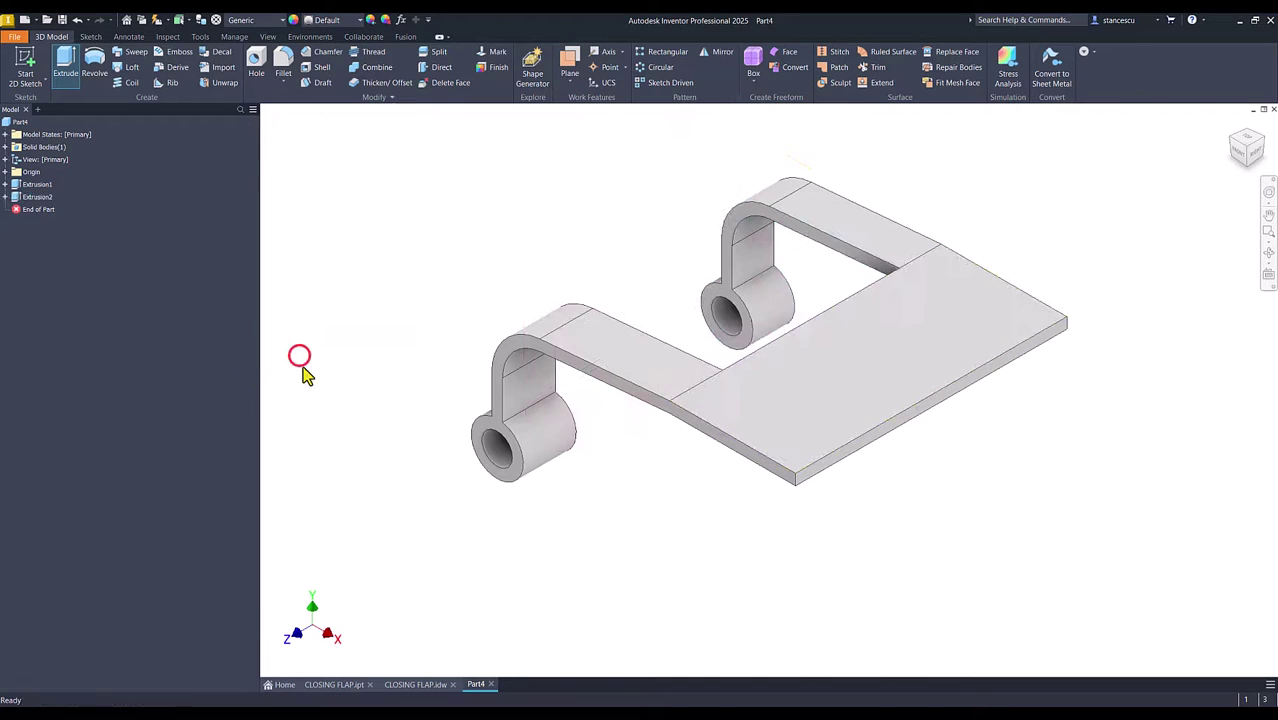
Orbit the CLOSING FLAP part to inspect its underside, then return to the Home view
left_click(341, 685)
middle_click_drag(622, 577, 445, 670, "shift")
key("F6")
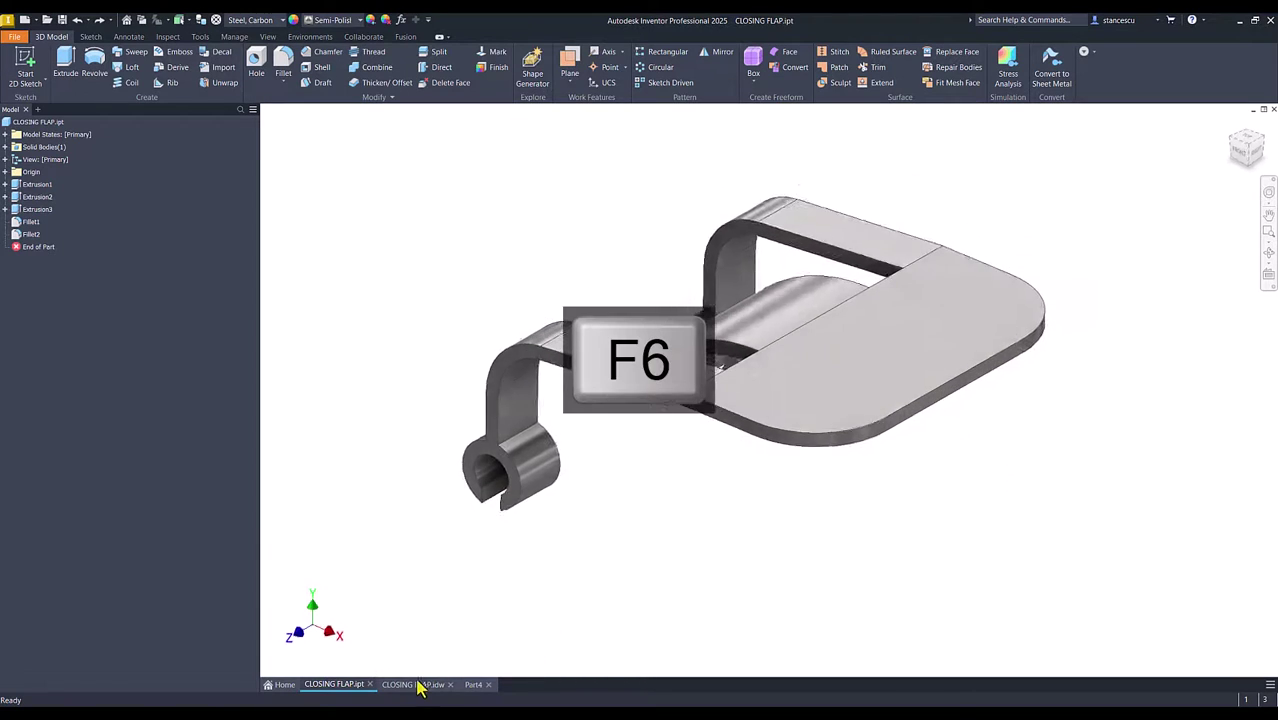
Bring up the CLOSING FLAP.idw drawing and check section A-A, leaving the section line unmoved
left_click(415, 684)
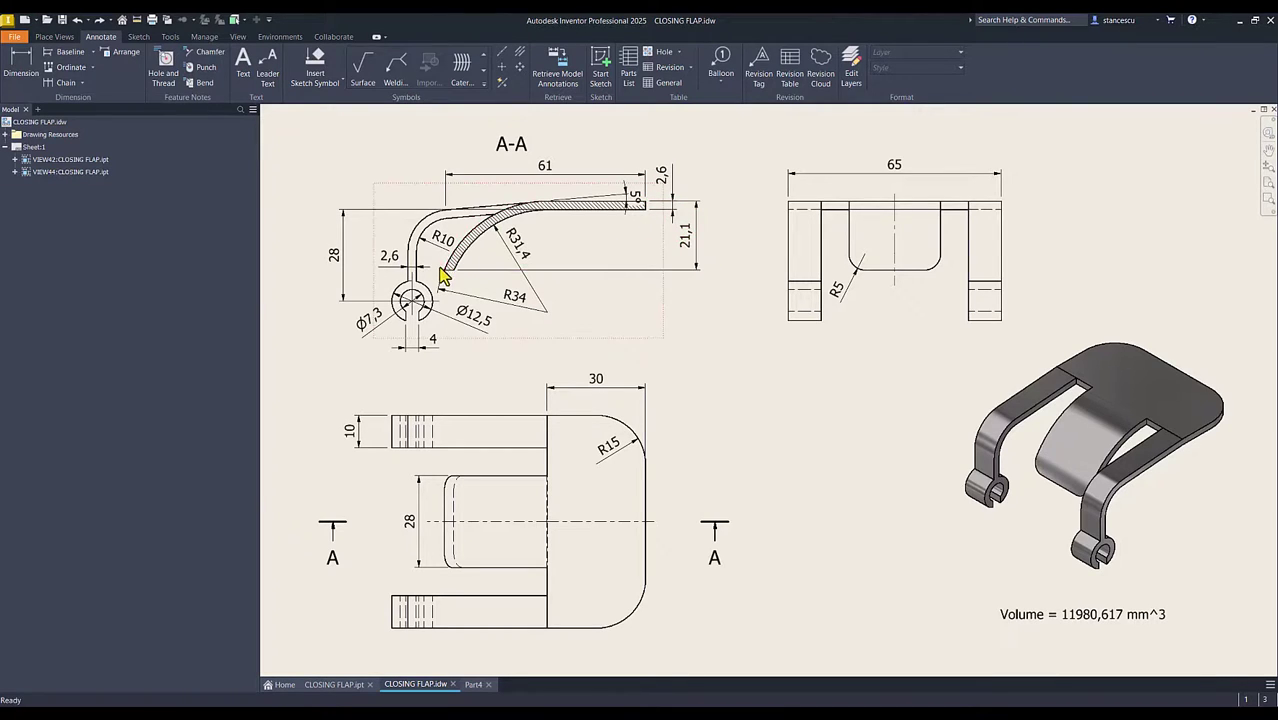
left_click_drag(712, 526, 677, 543)
key("Escape")
Start a new sketch on Part4's XY Plane with Slice Graphics turned on
left_click(471, 685)
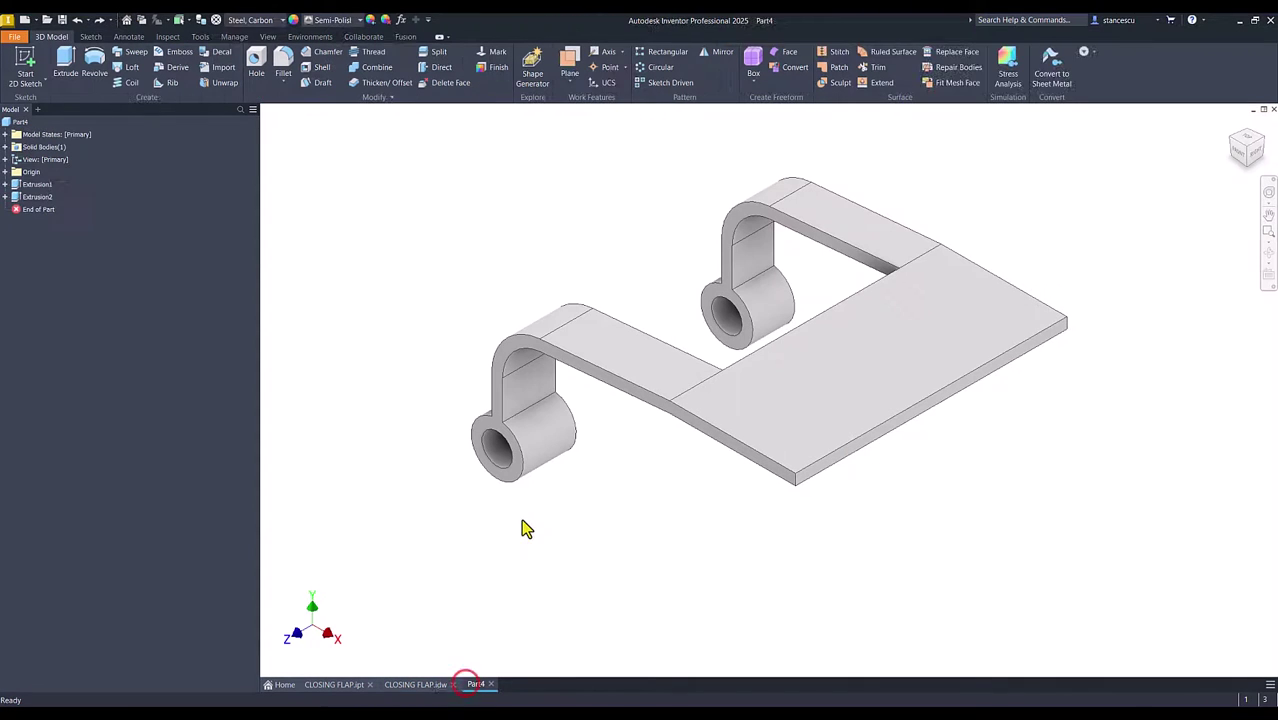
left_click(6, 172)
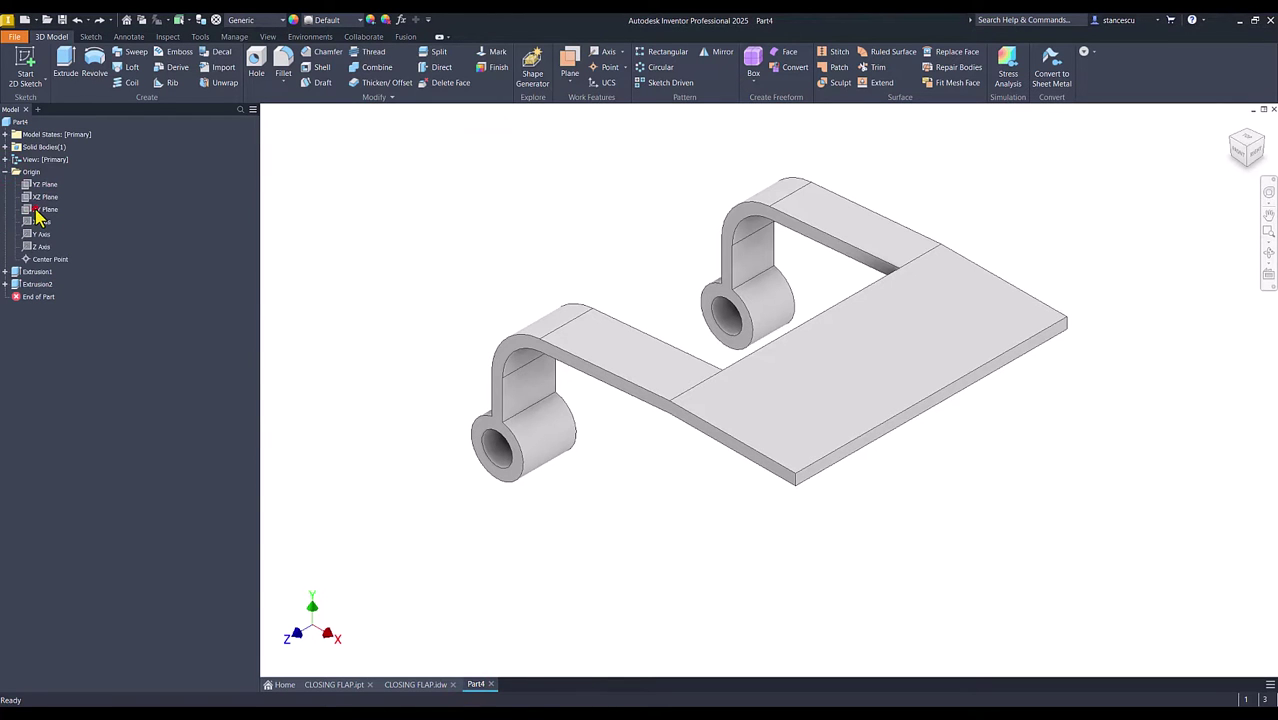
left_click(38, 209)
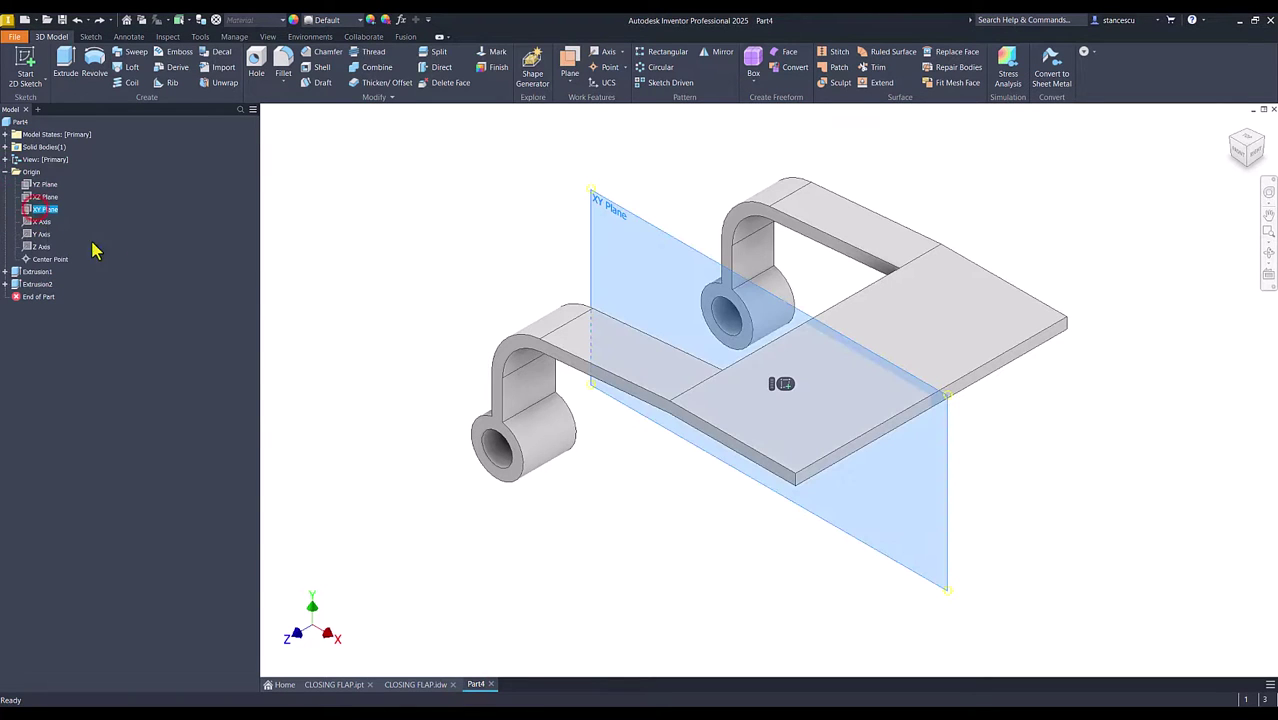
left_click(782, 383)
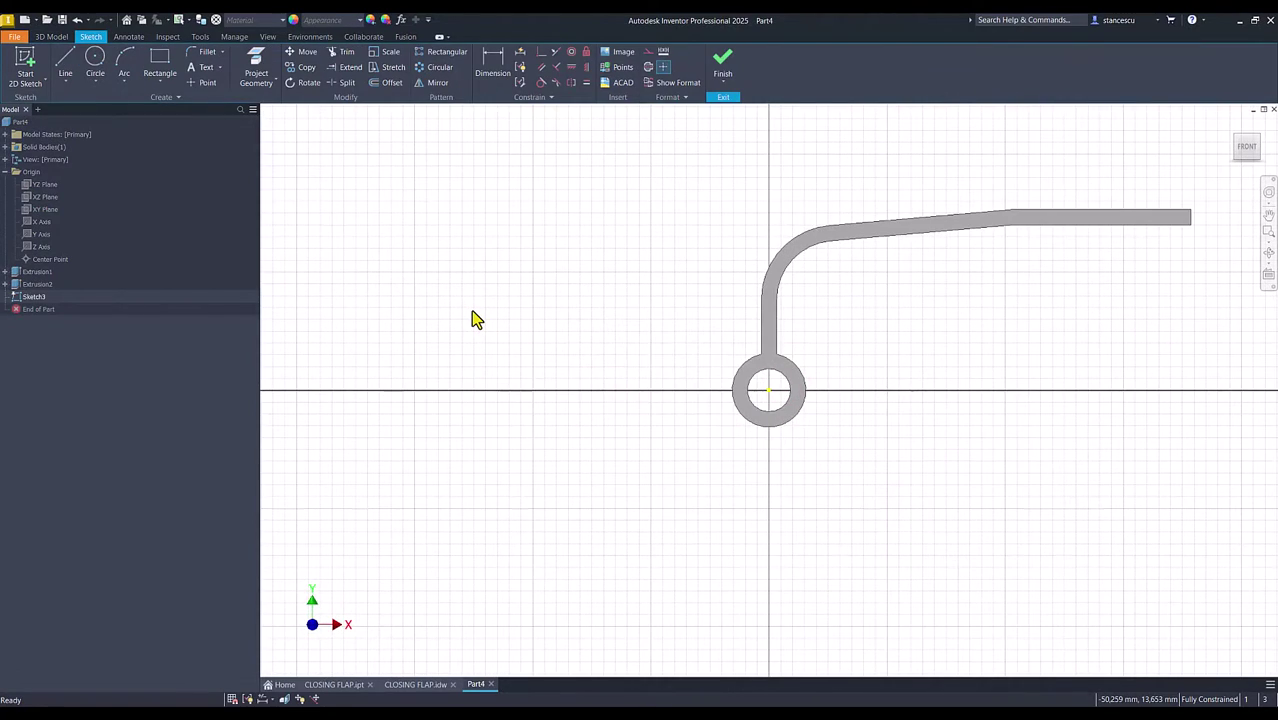
key("F7")
key("Num_Lock")
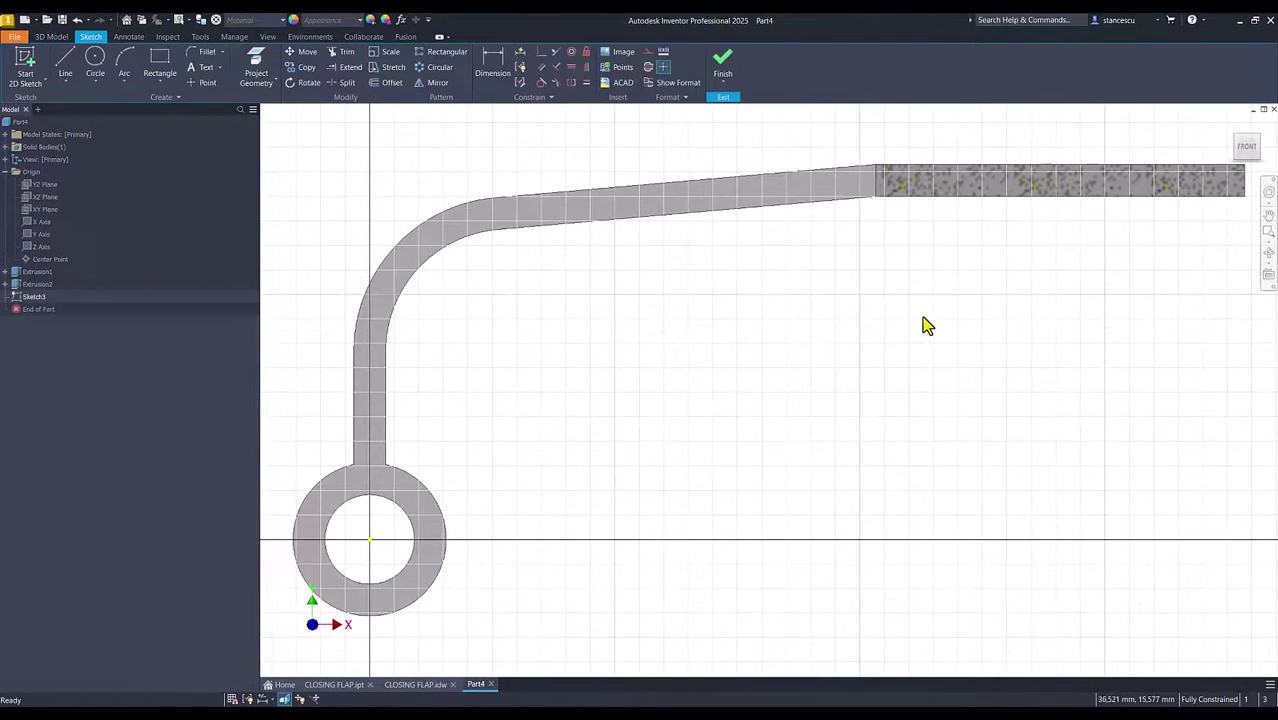
Draw lines closing the junction where the sloped arm meets the flange corner
left_click(67, 62)
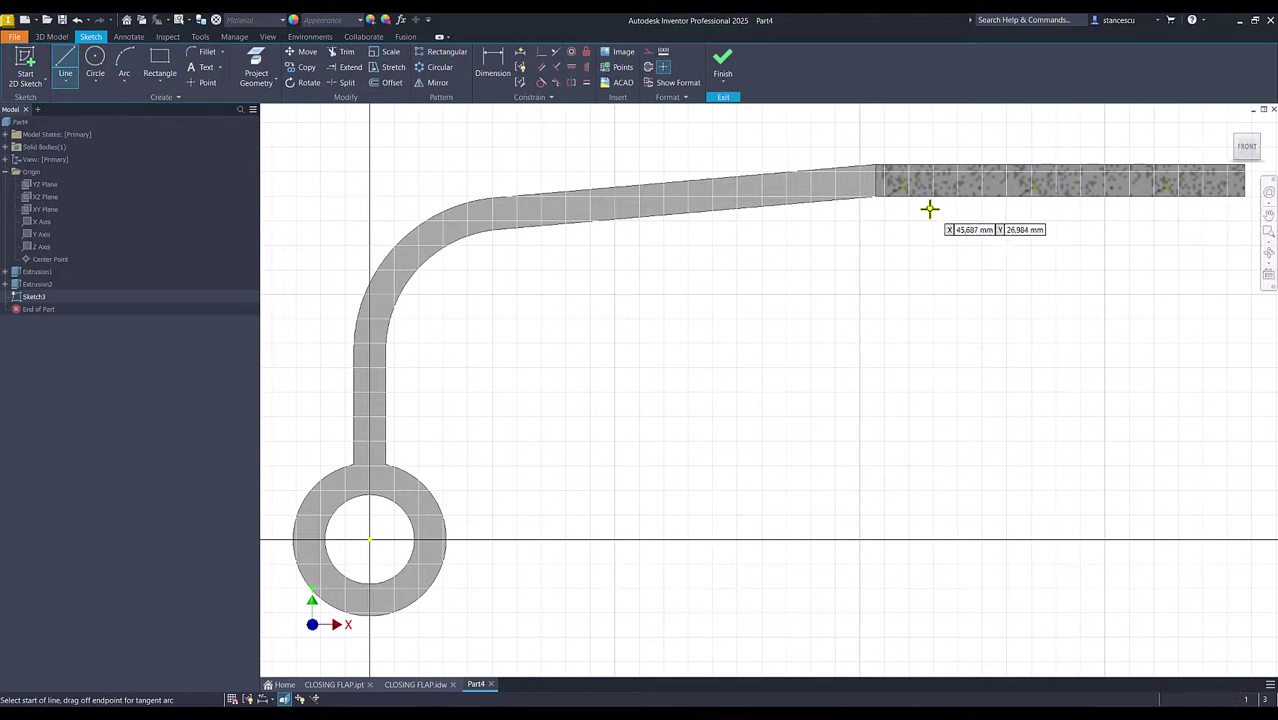
scroll(880, 173, "down", 5)
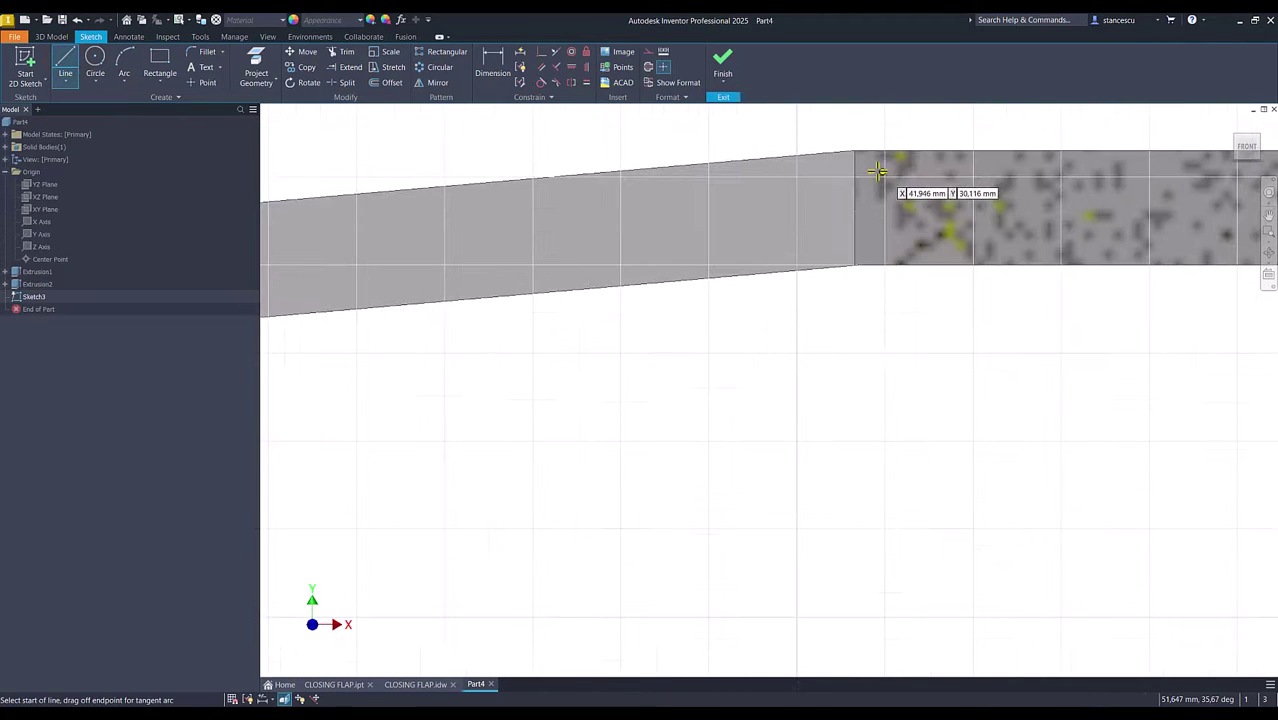
left_click(854, 150)
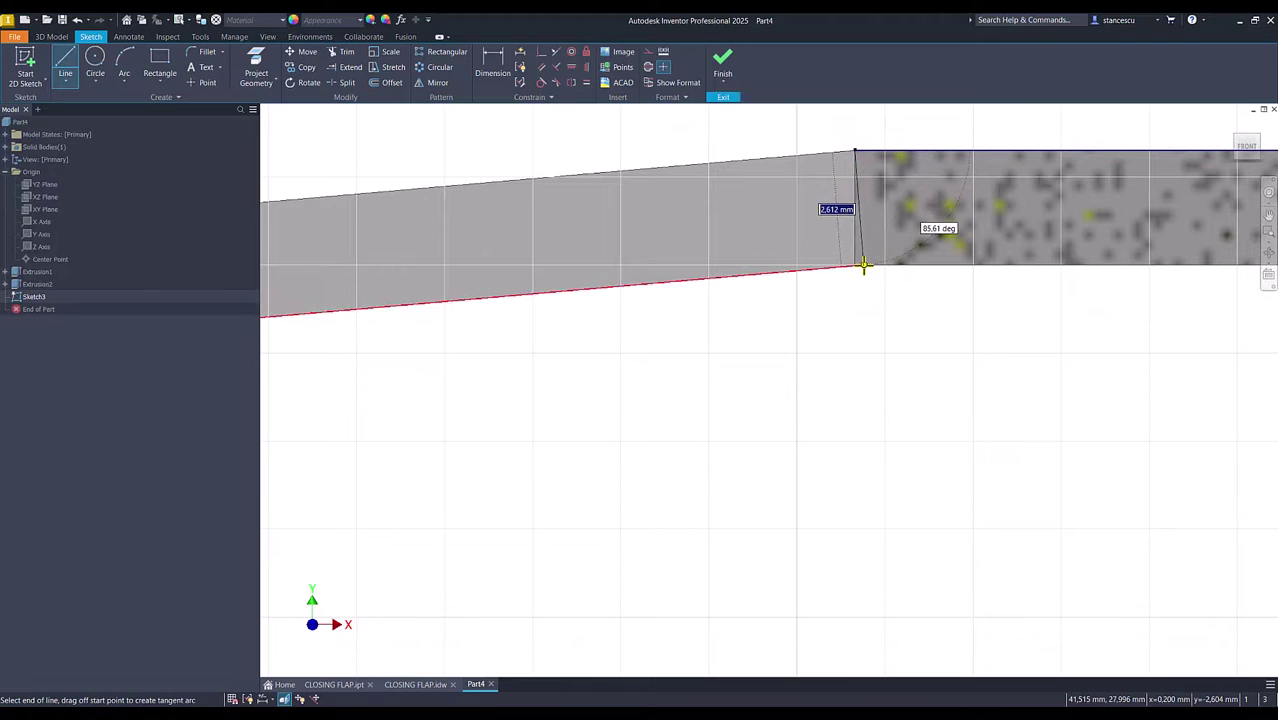
left_click(859, 265)
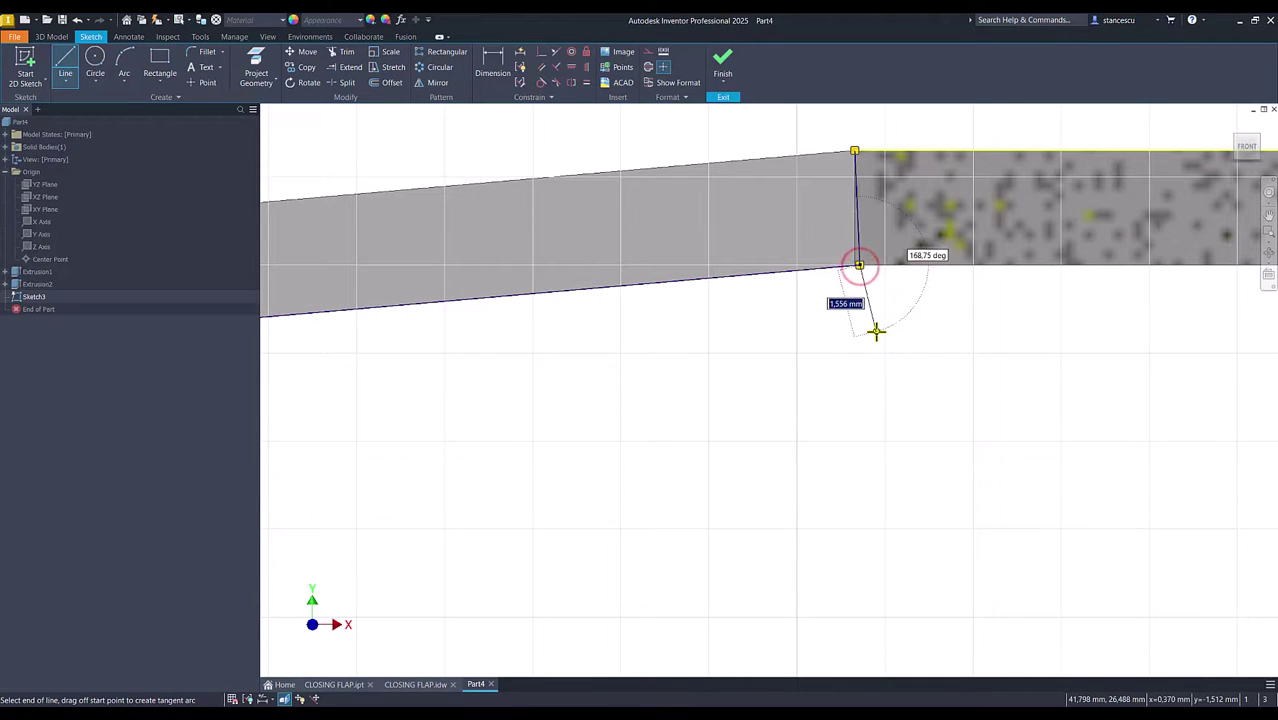
scroll(876, 331, "down", 2)
middle_click_drag(981, 371, 518, 364)
left_click(1219, 286)
key("Escape")
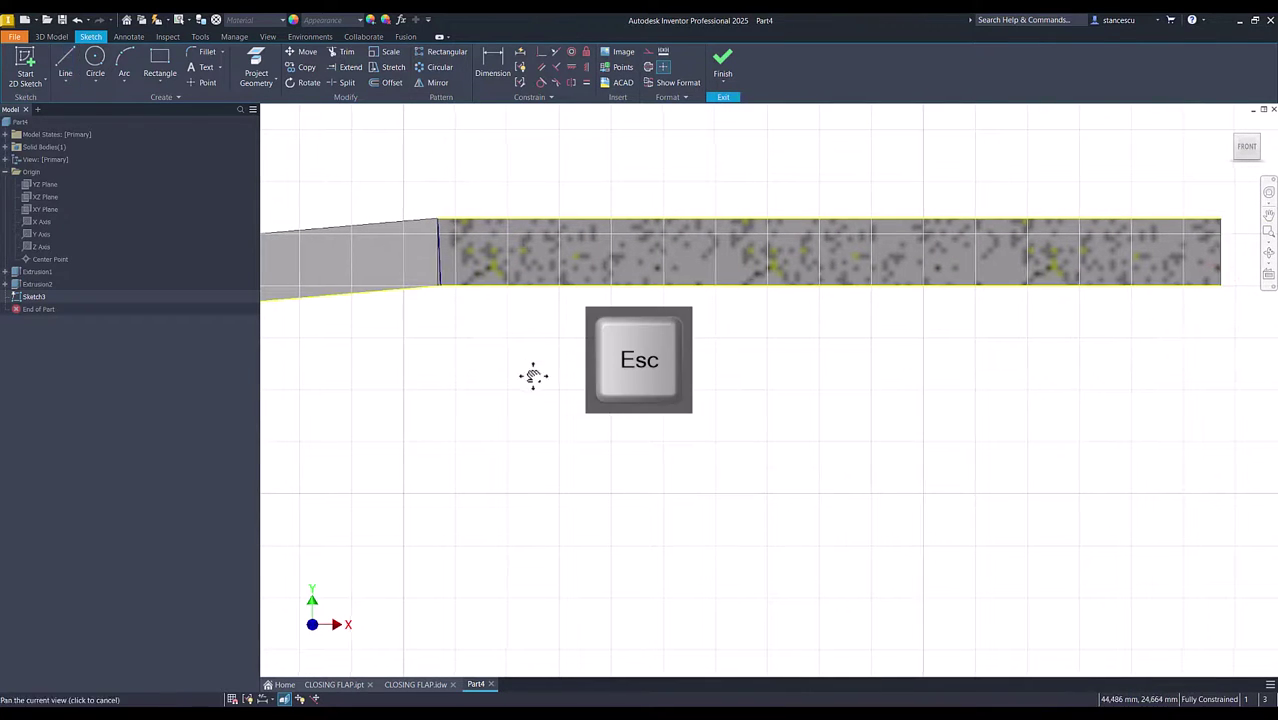
middle_click_drag(528, 374, 1044, 366)
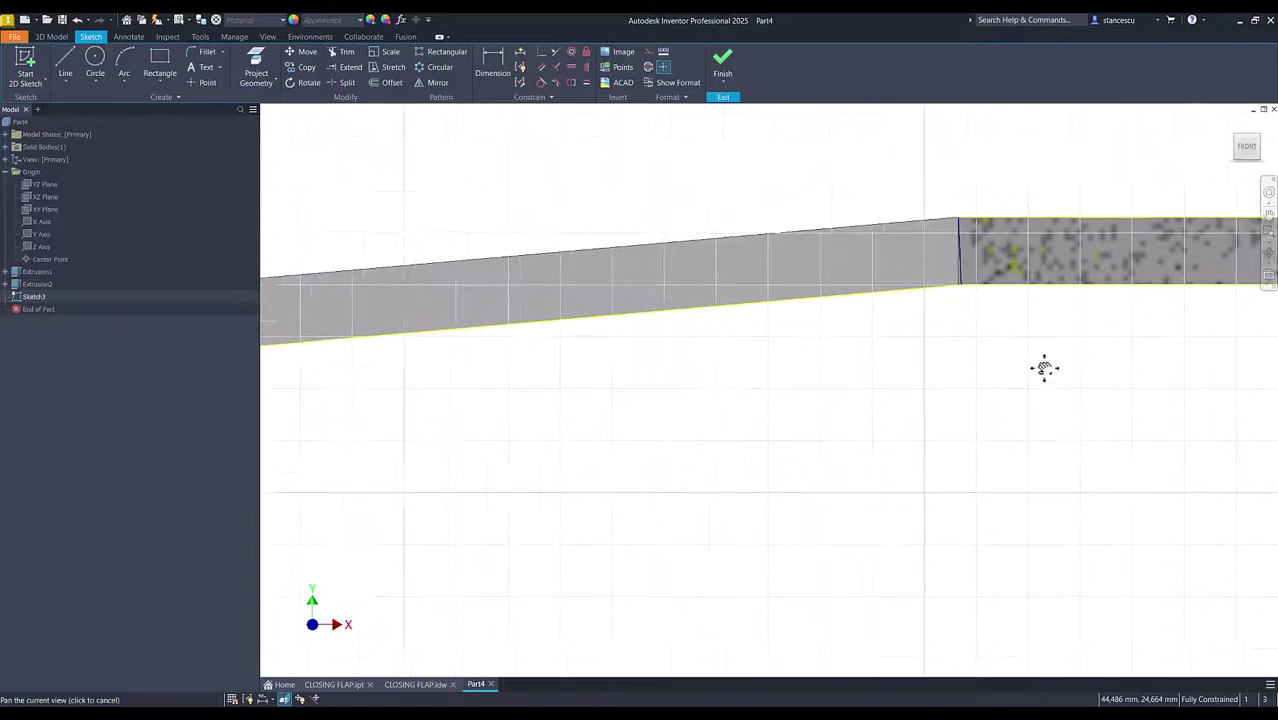
Add a long tangent arc curving down and left from the arm/flange junction's lower corner
left_click(65, 62)
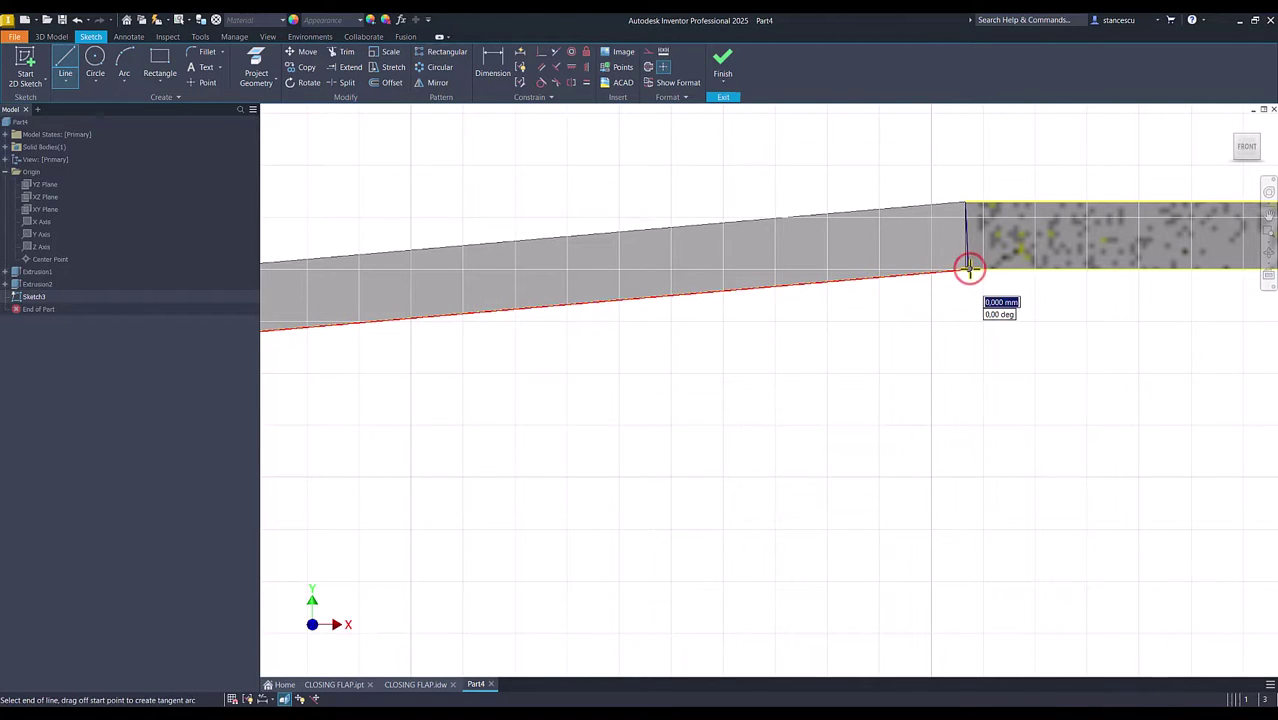
left_click_drag(968, 268, 374, 645)
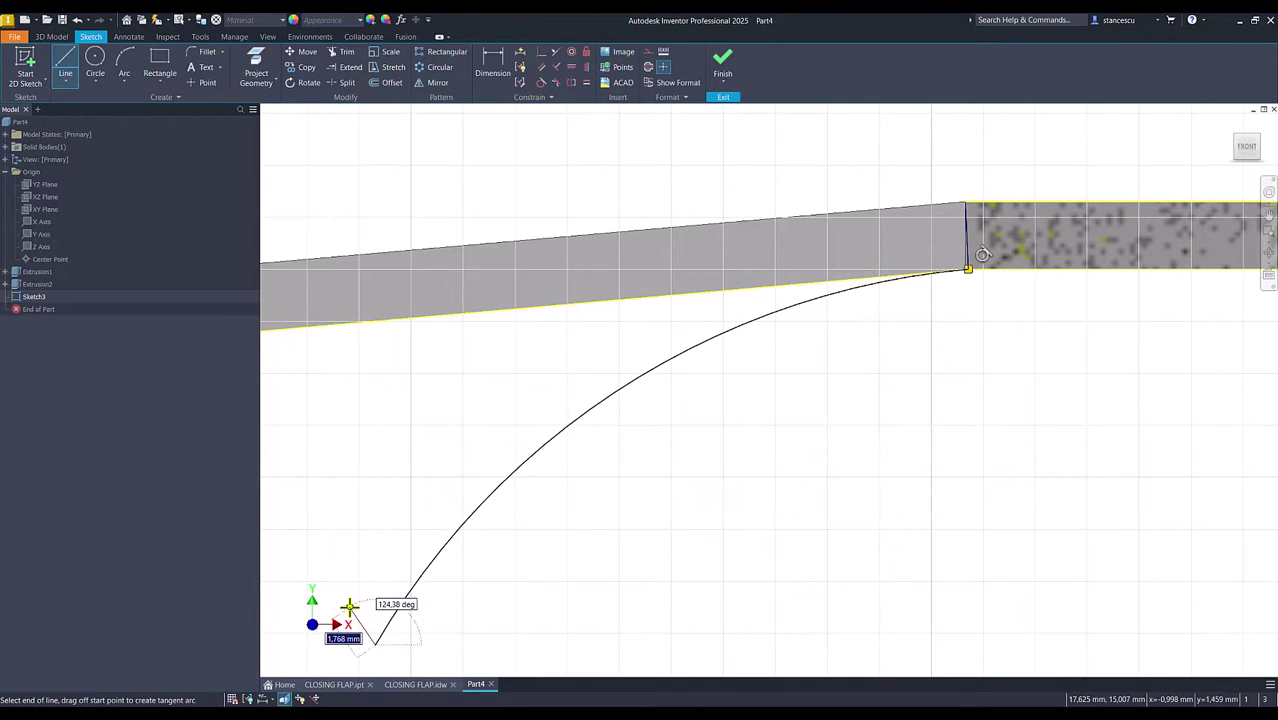
key("Escape")
scroll(602, 568, "up", 3)
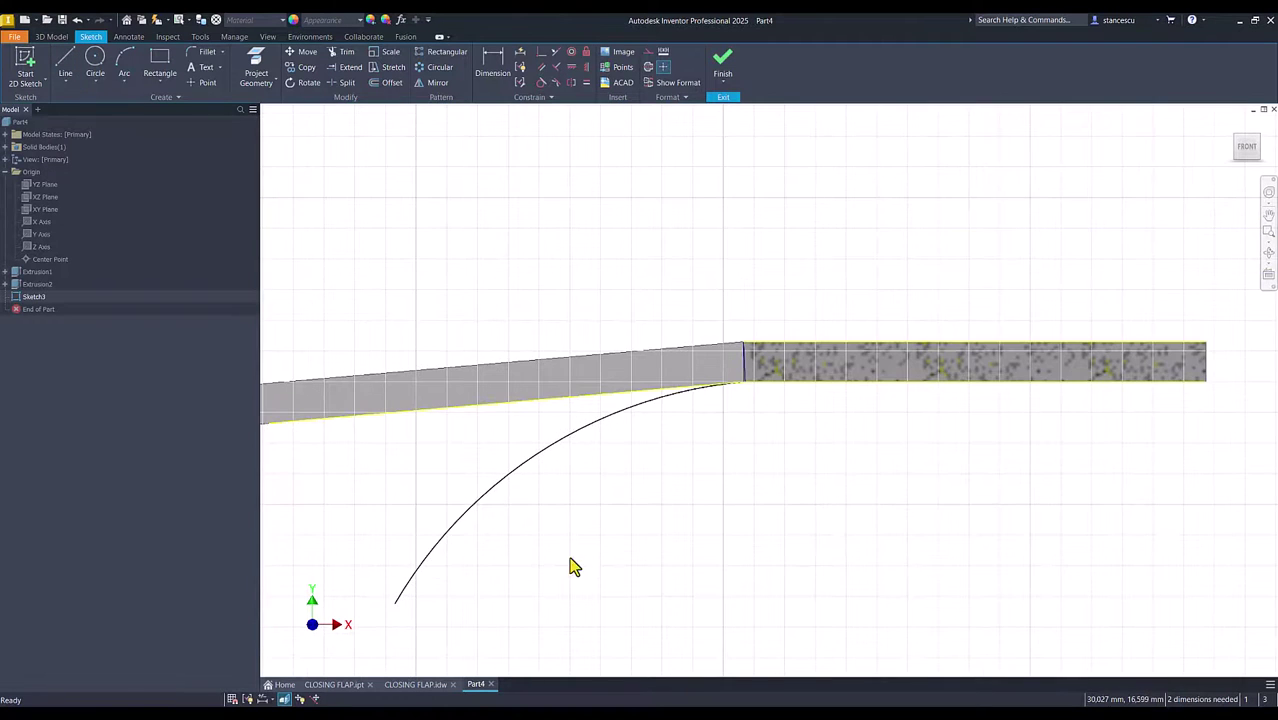
middle_click_drag(602, 568, 542, 345)
middle_click_drag(562, 392, 628, 434)
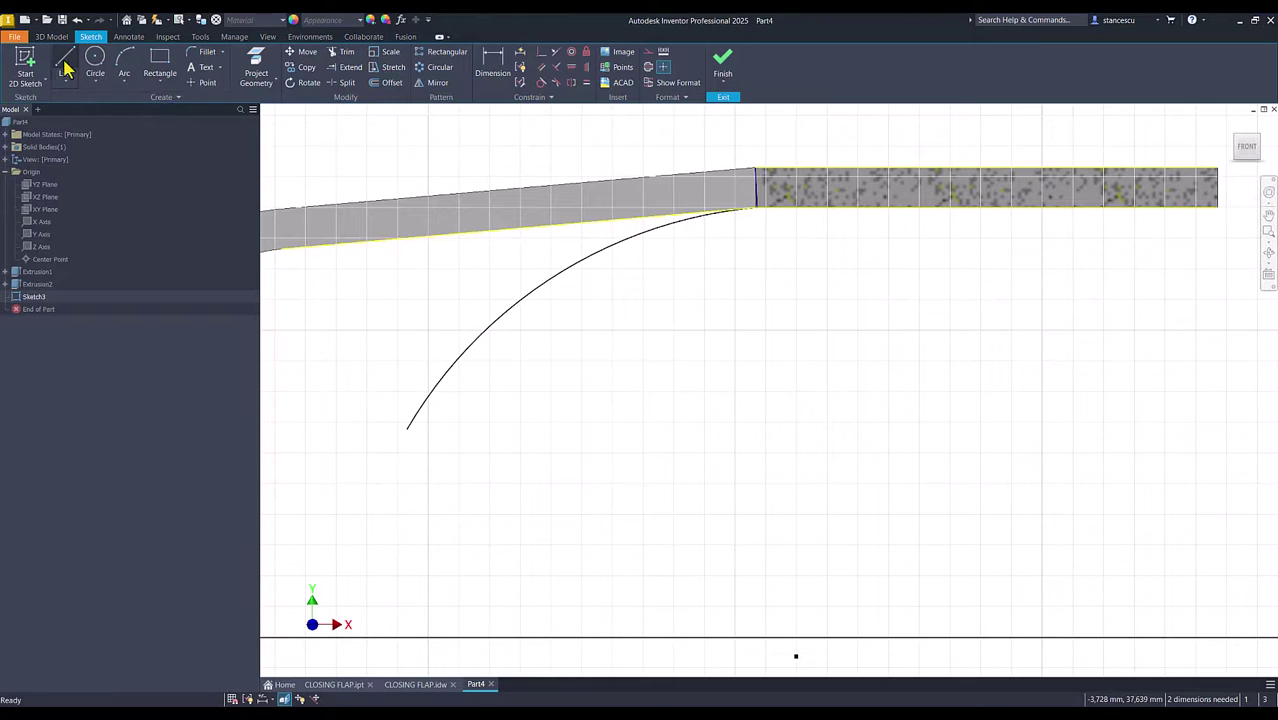
Dimension the arc's radius to 31,4
left_click(490, 70)
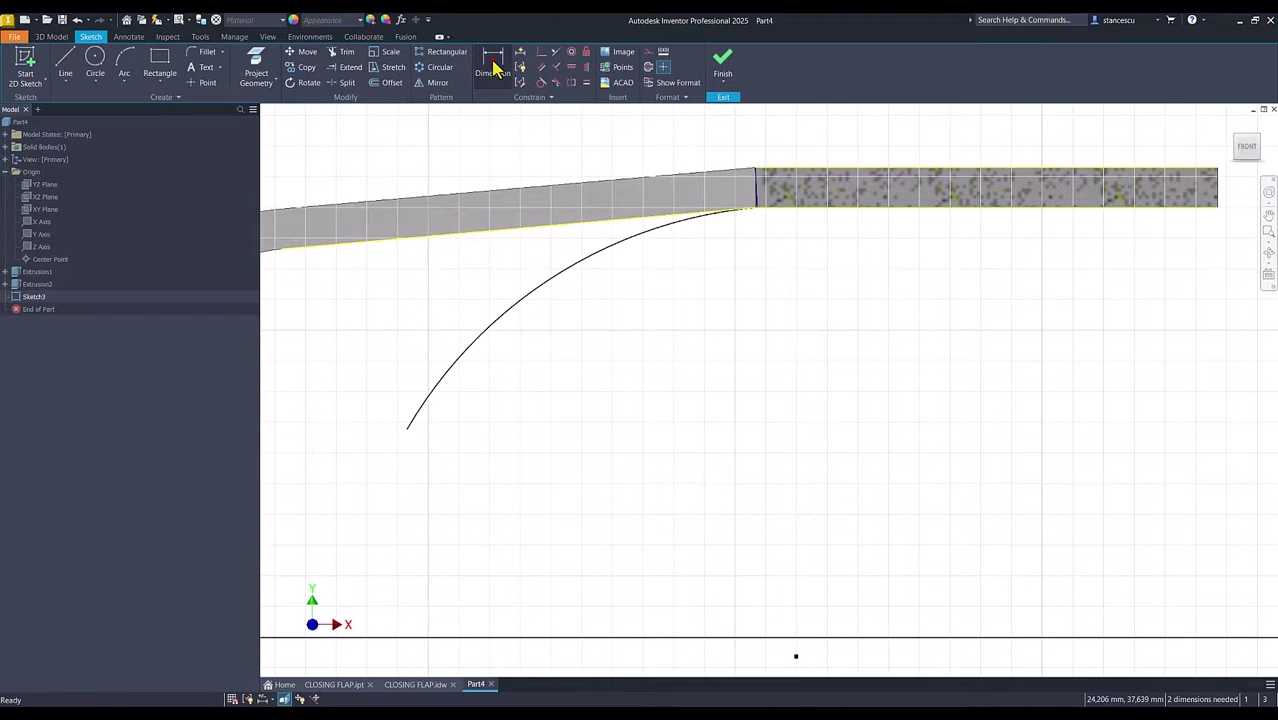
left_click(492, 328)
left_click(544, 412)
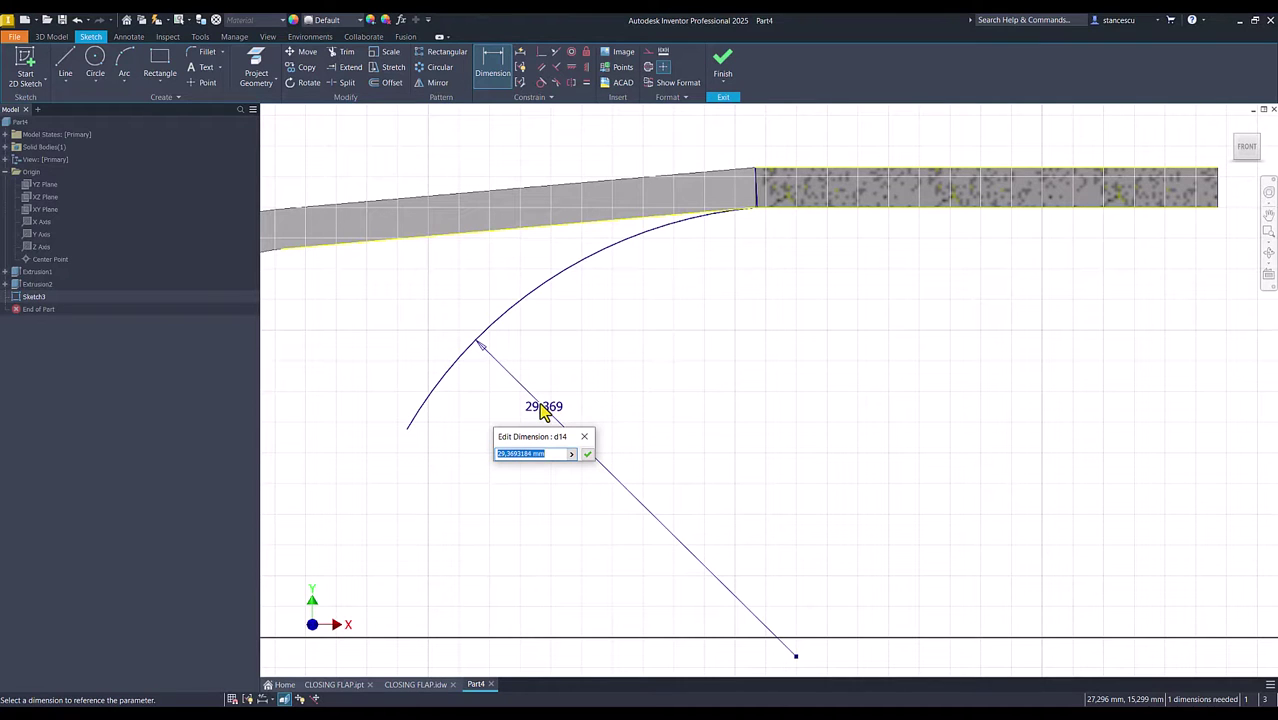
key("Return")
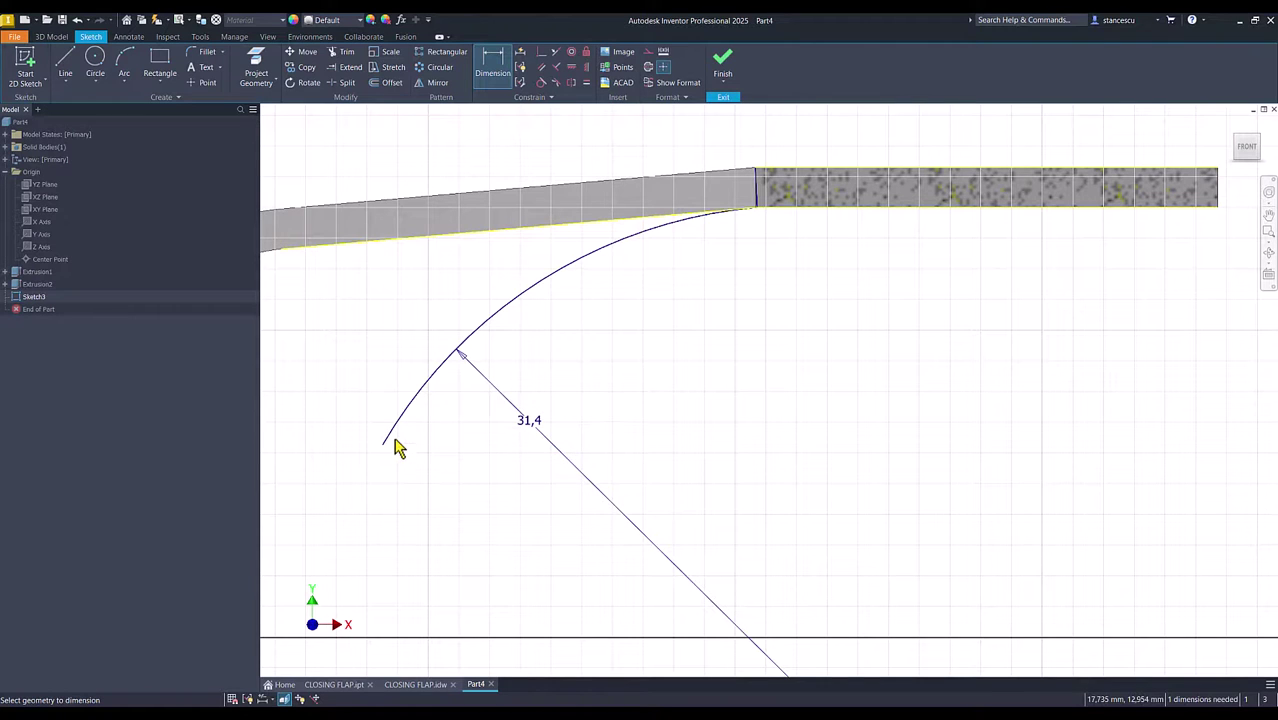
Dimension the arc's free end 21,1 below the flange's top edge
left_click(383, 445)
left_click(1172, 170)
middle_click_drag(1150, 318, 993, 354)
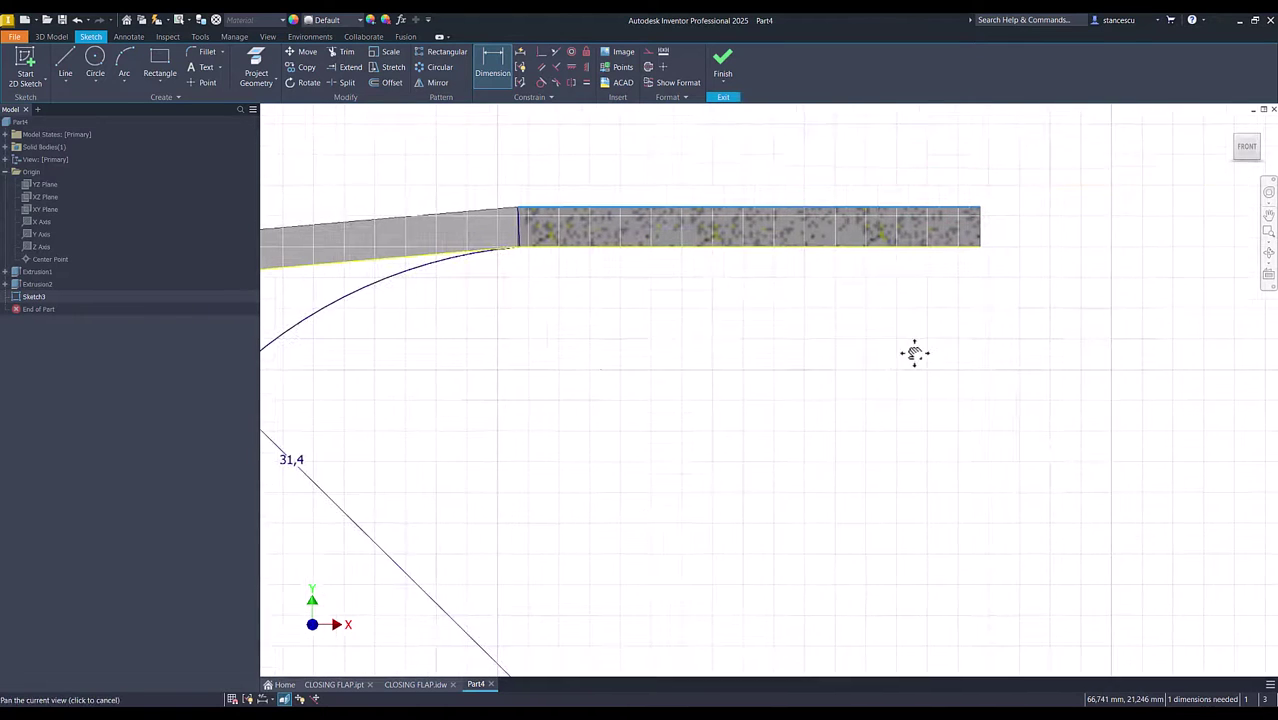
left_click(1068, 359)
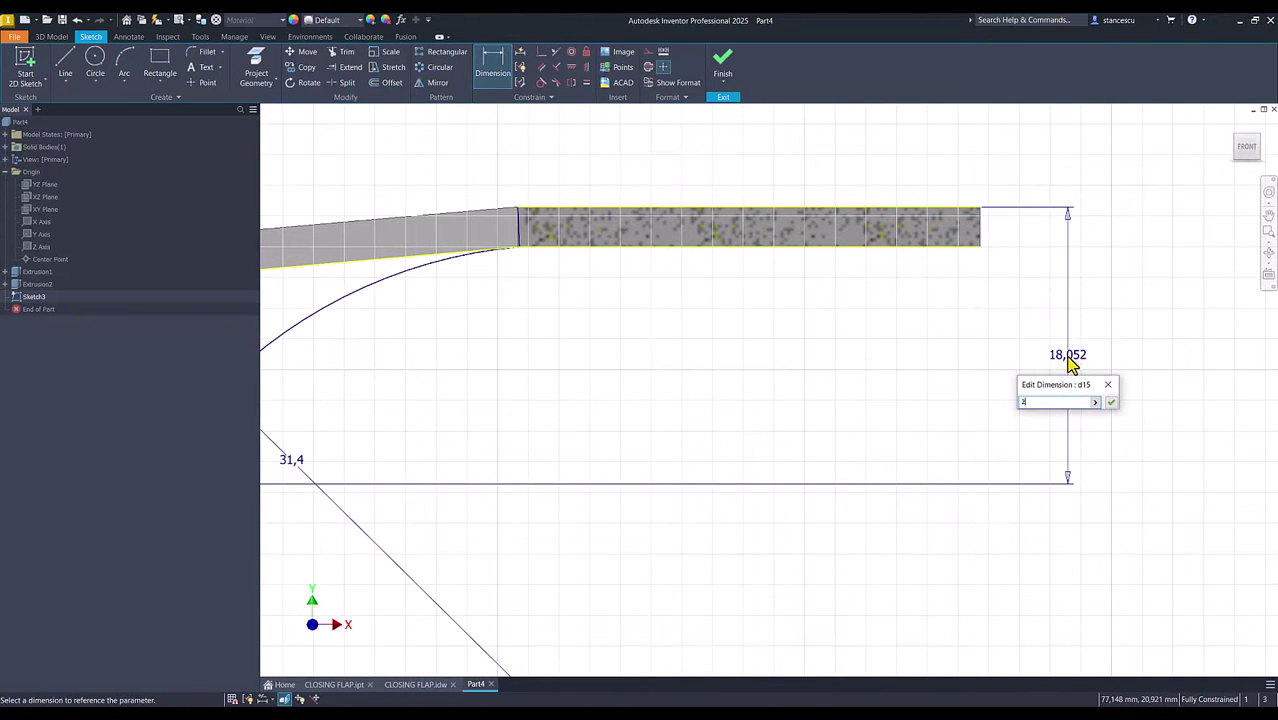
key("Return")
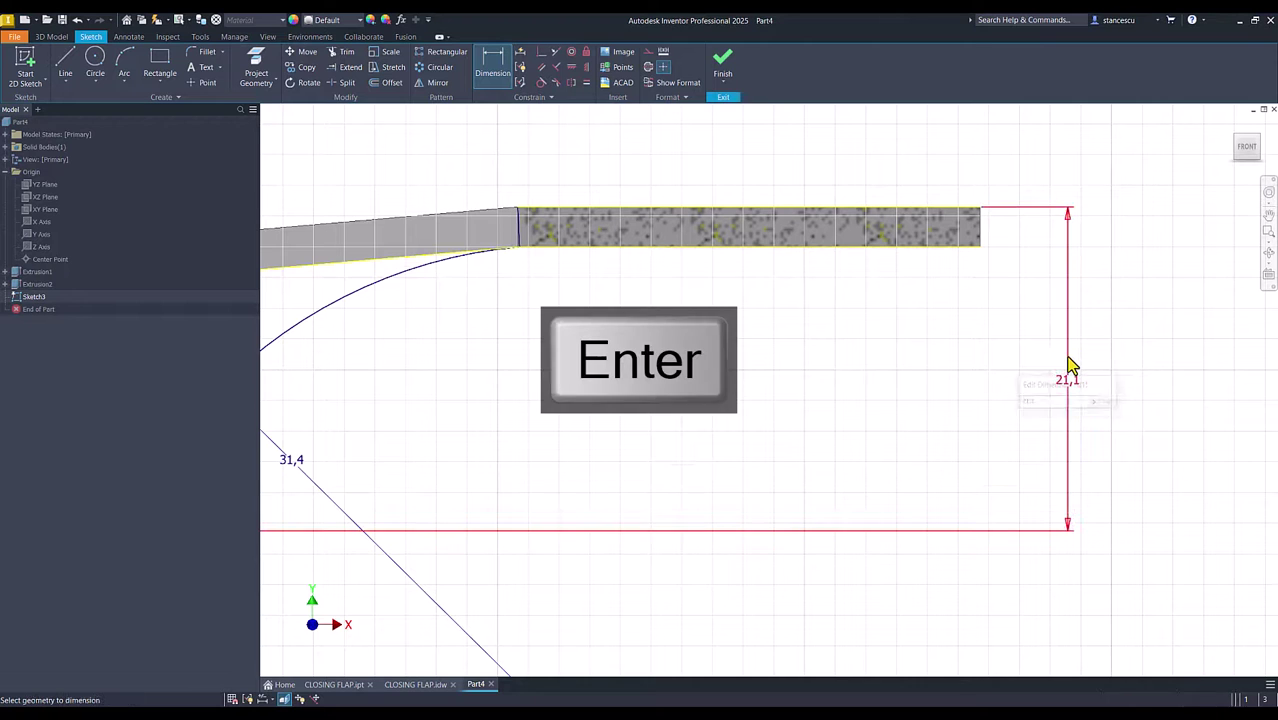
key("Num_Lock")
scroll(1000, 373, "down", 1)
scroll(890, 366, "down", 1)
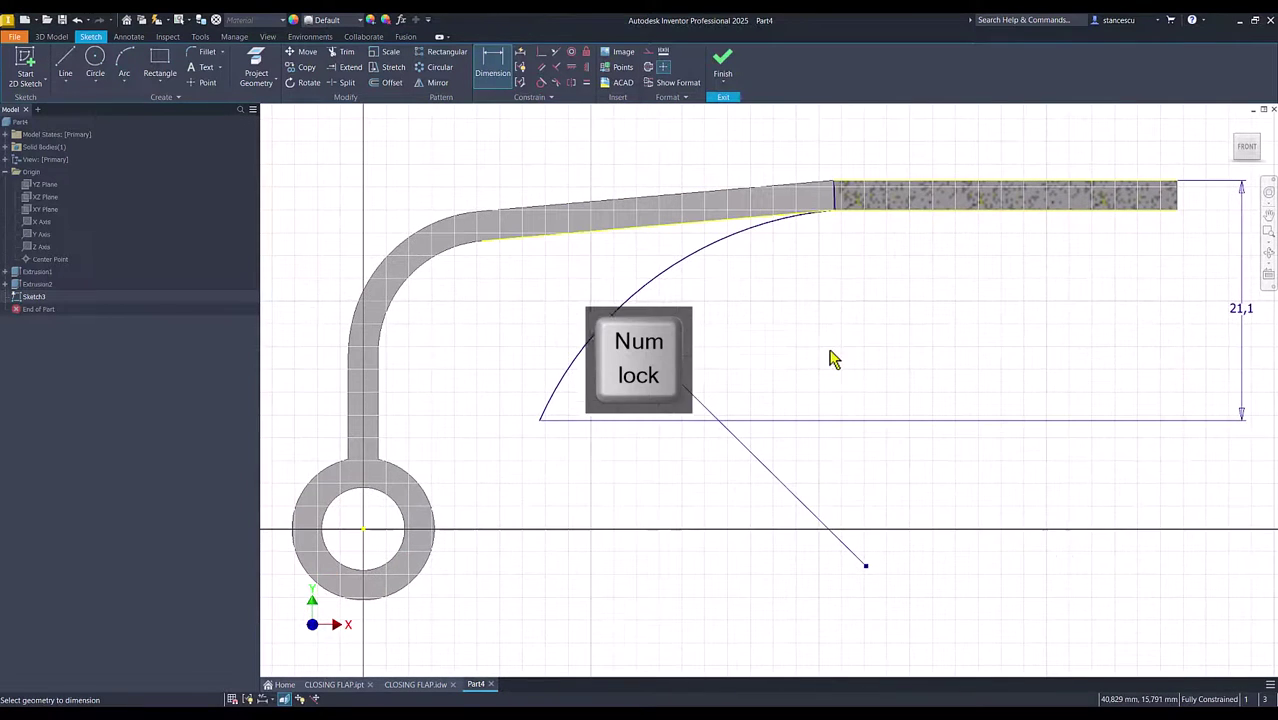
key("Escape")
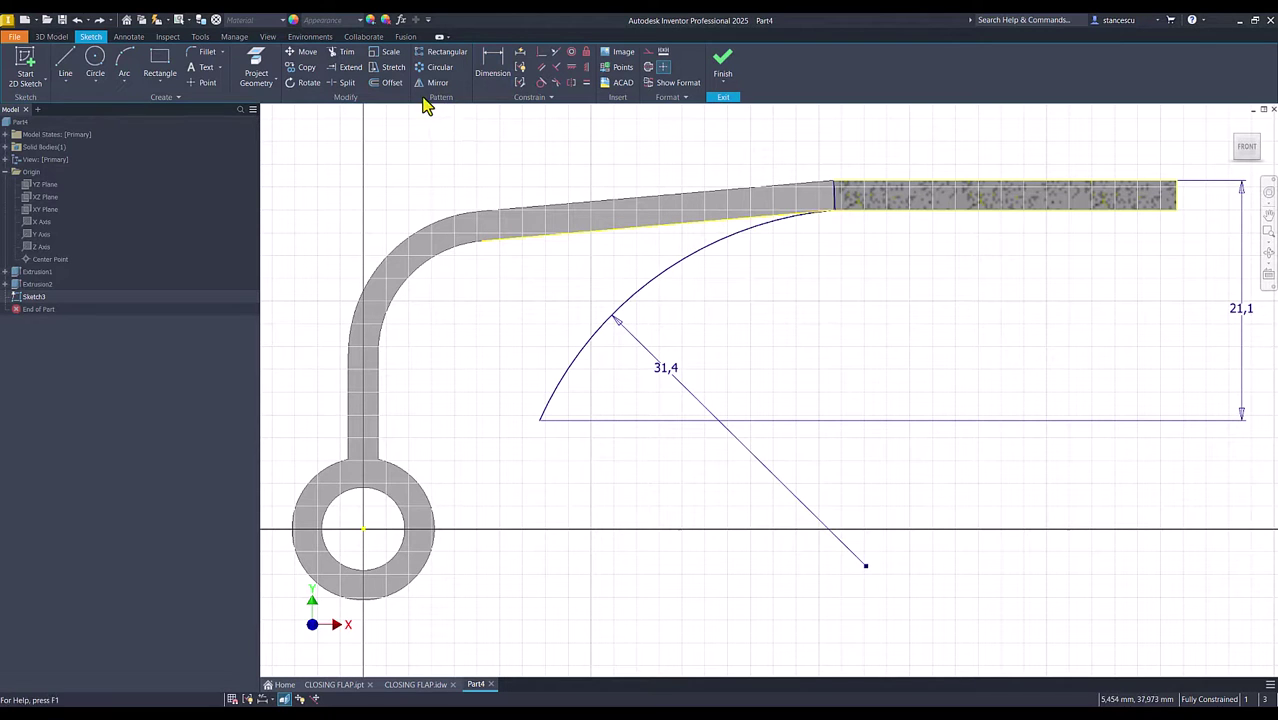
Offset the arc outward and dimension the new outer arc to radius 34
left_click(392, 83)
left_click(634, 295)
left_click(588, 261)
left_click(492, 70)
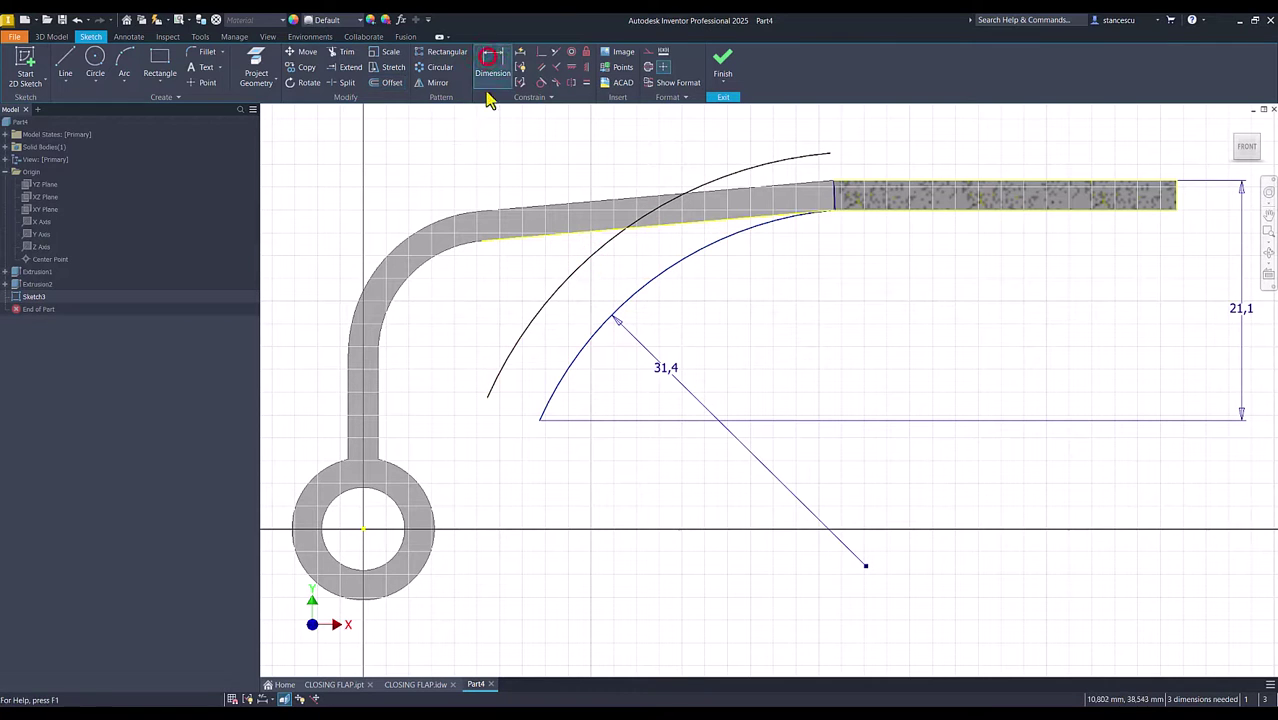
left_click(518, 345)
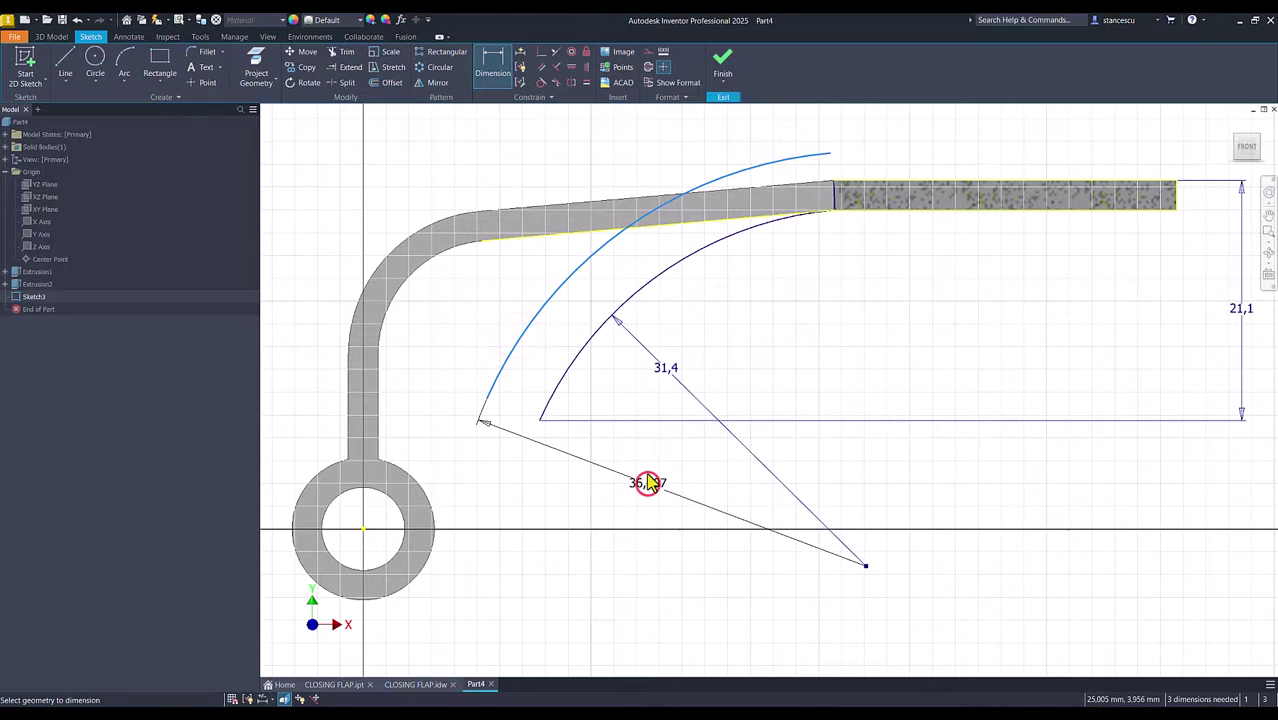
left_click(647, 483)
type("34")
key("Return")
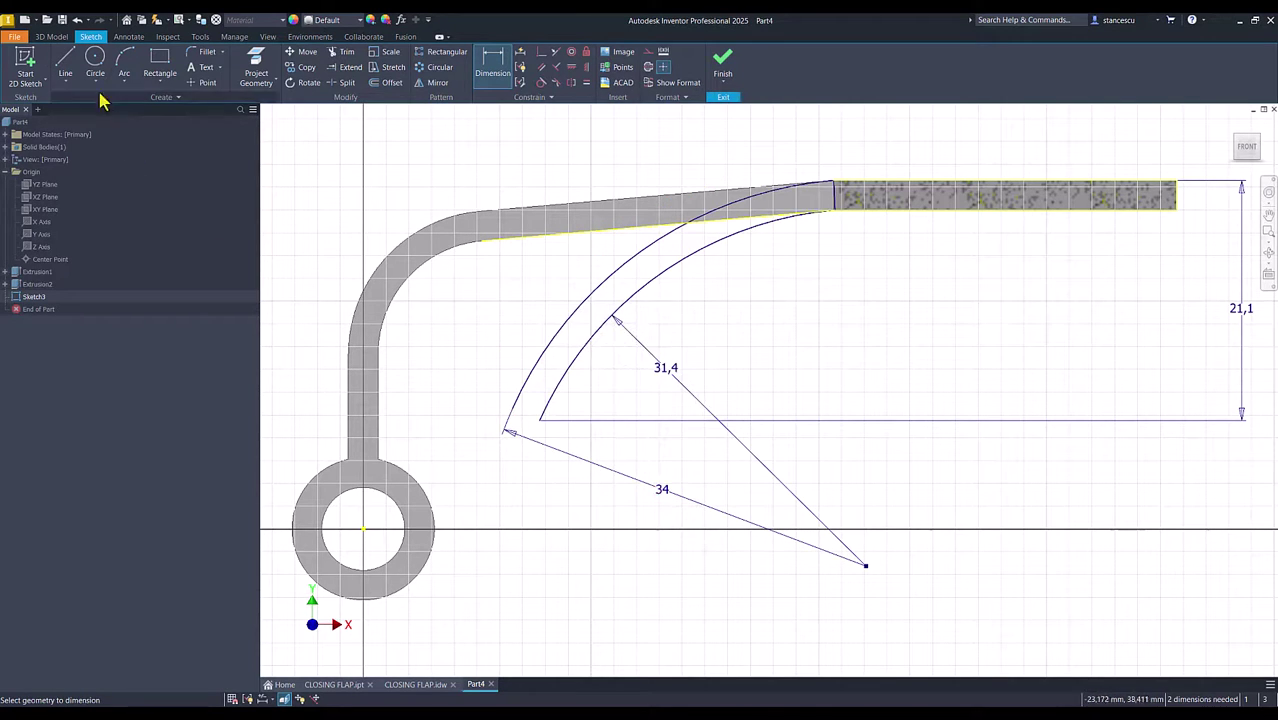
Draw a horizontal line running left from the inner arc's lower end
left_click(65, 64)
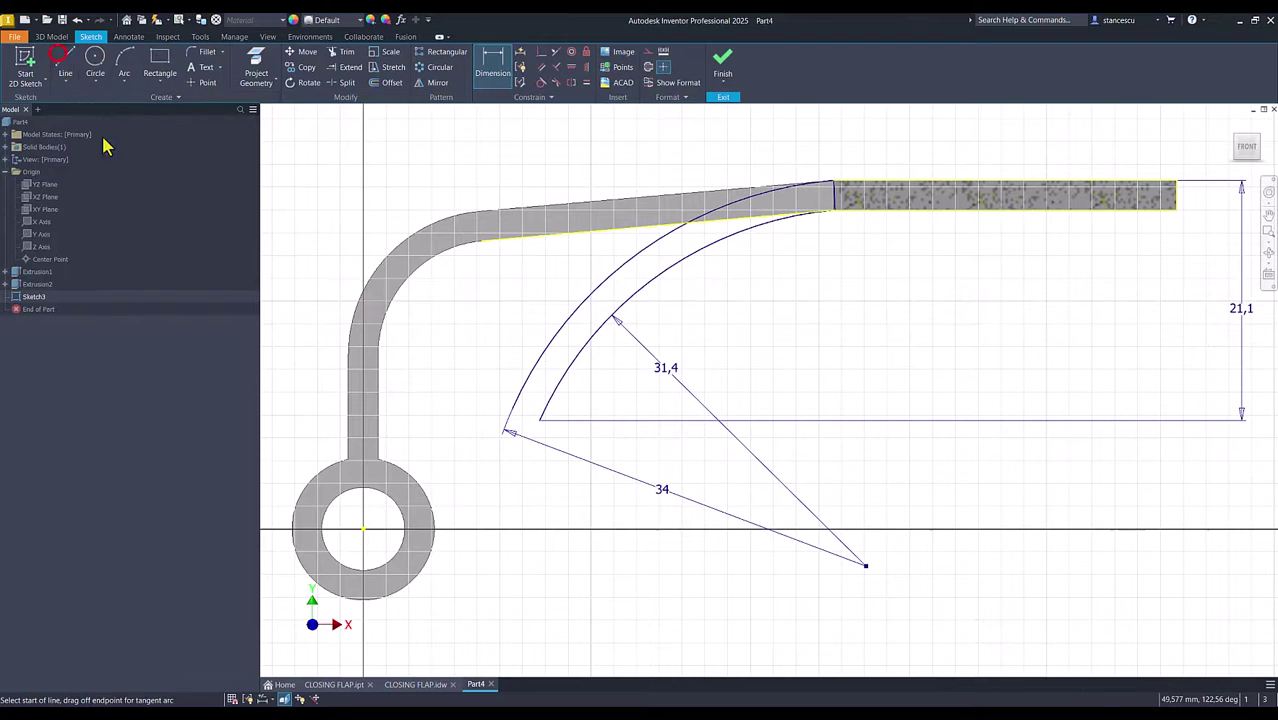
left_click(536, 420)
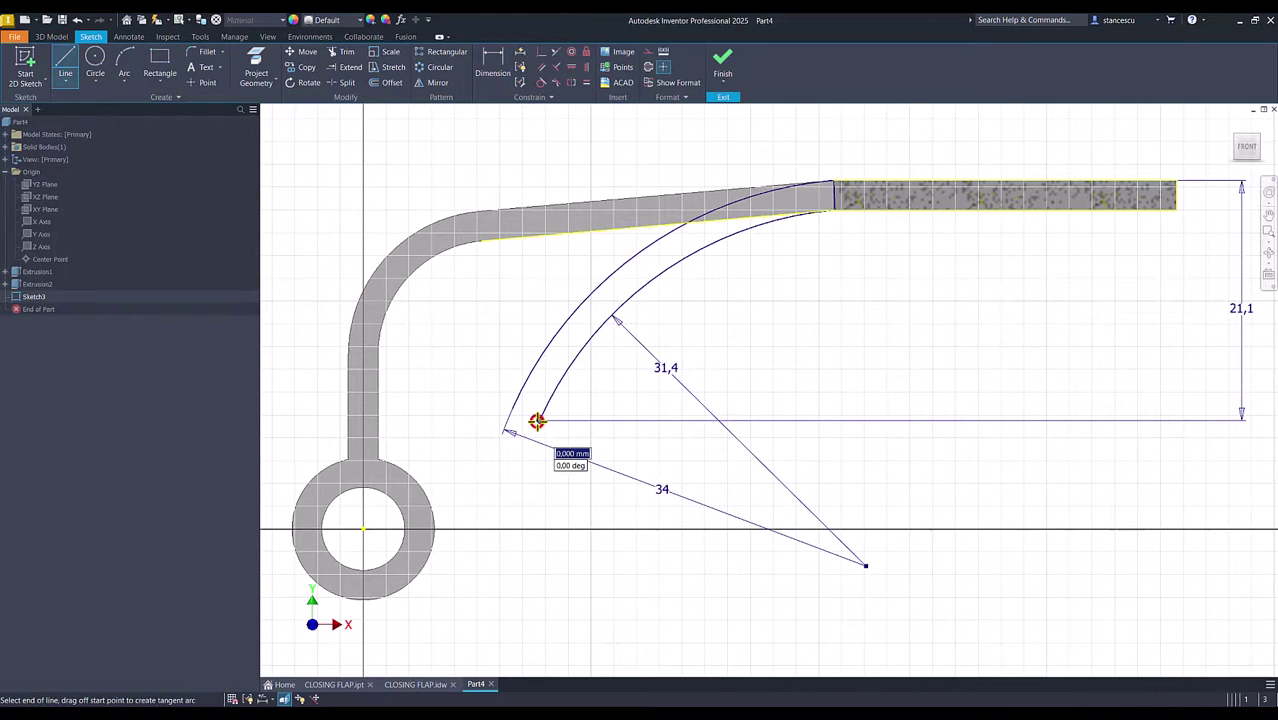
left_click(432, 418)
Extend the outer arc to the horizontal line and junction, and the inner arc to the bar's corner
key("Escape")
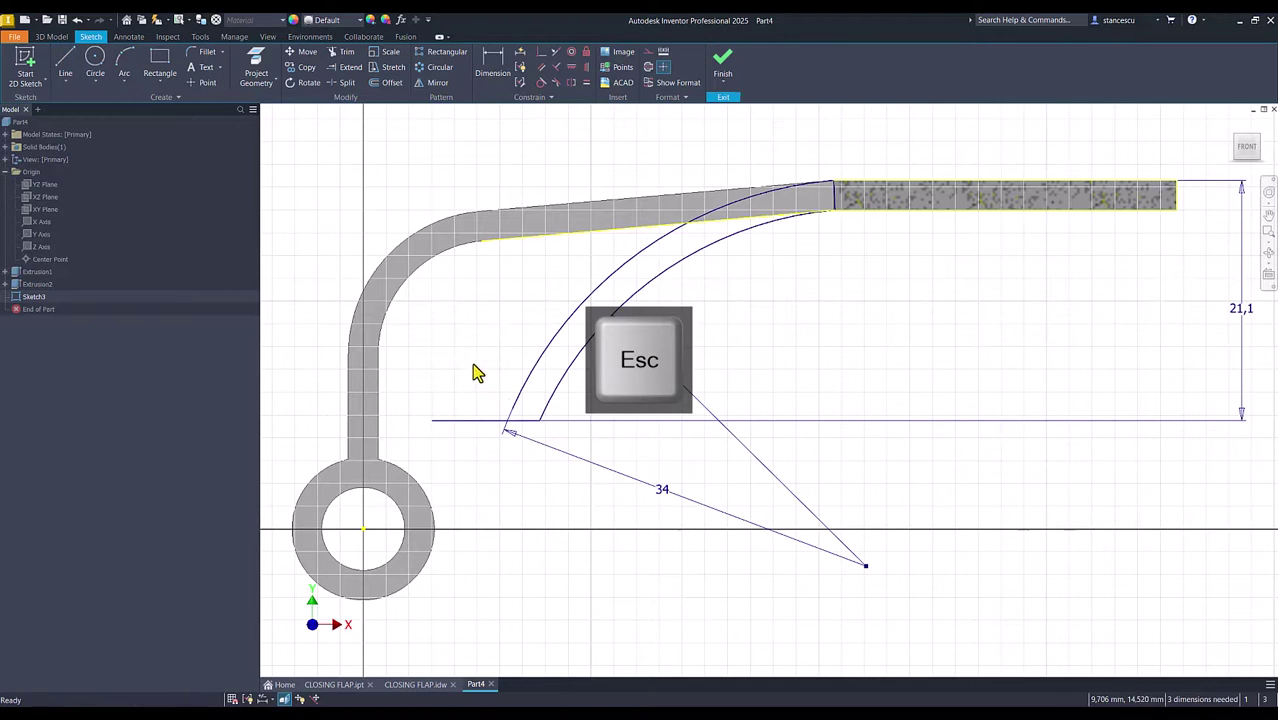
left_click(345, 68)
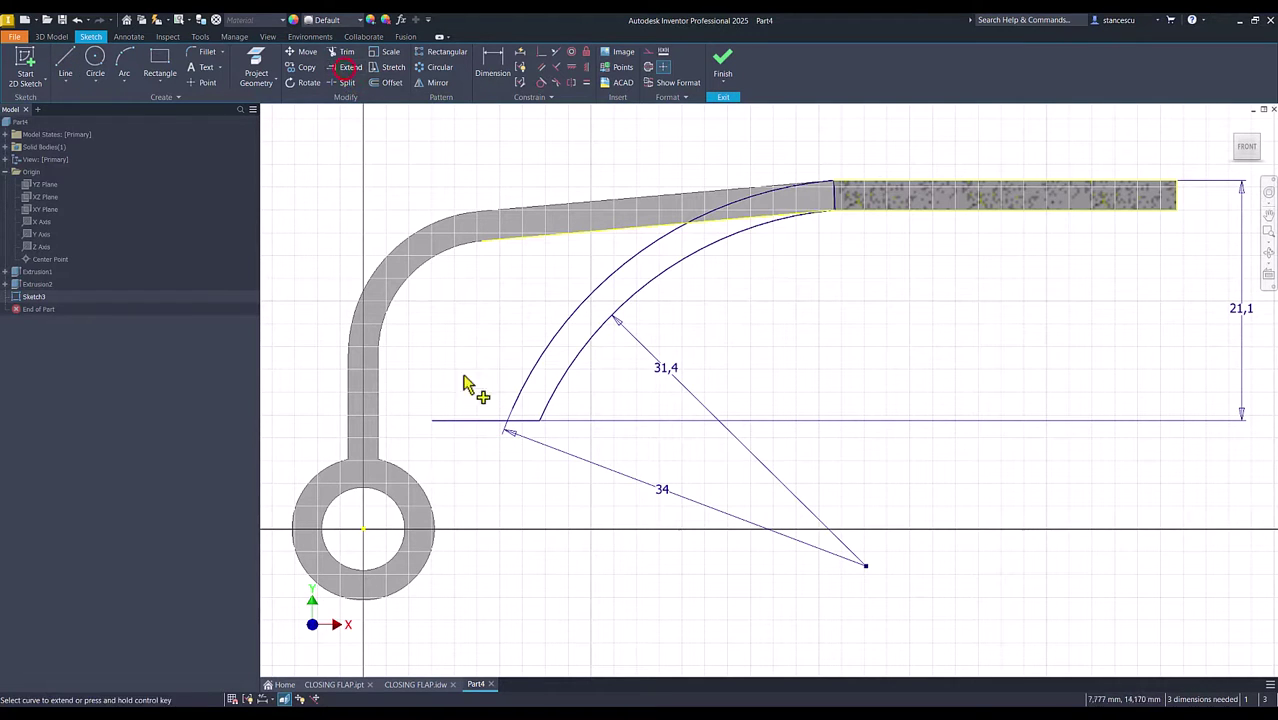
left_click(522, 402)
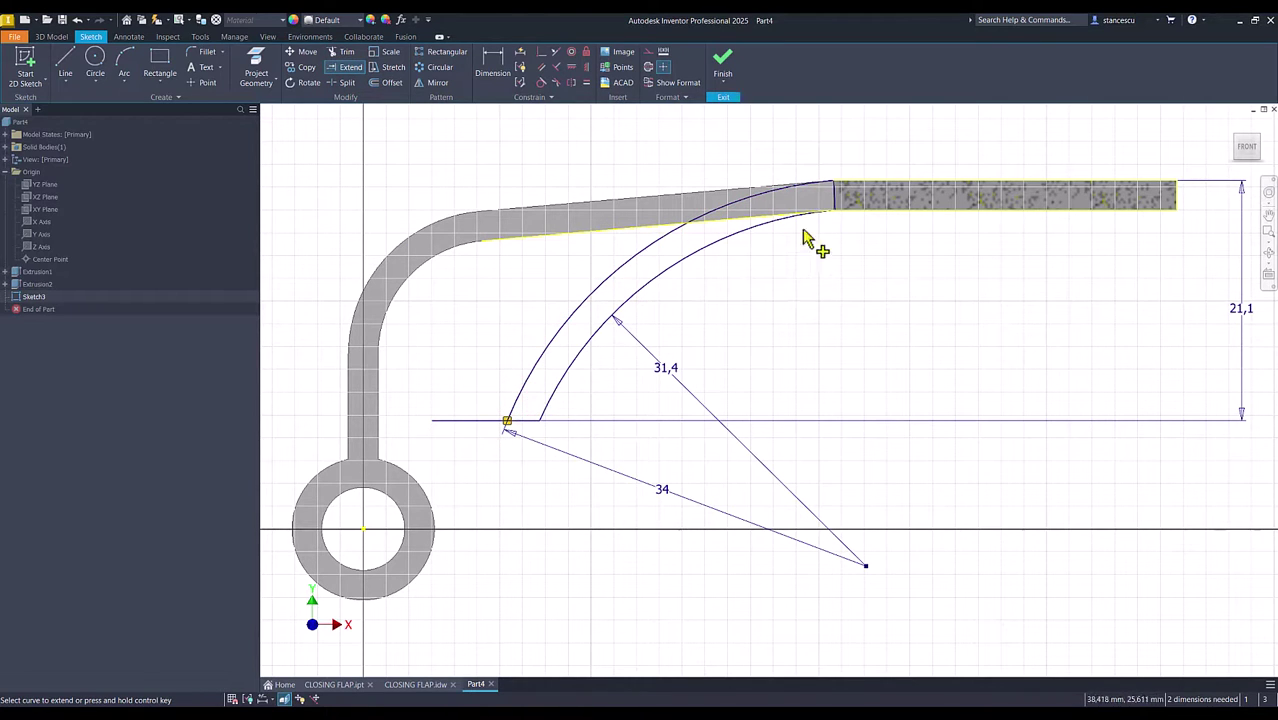
scroll(828, 218, "up", 5)
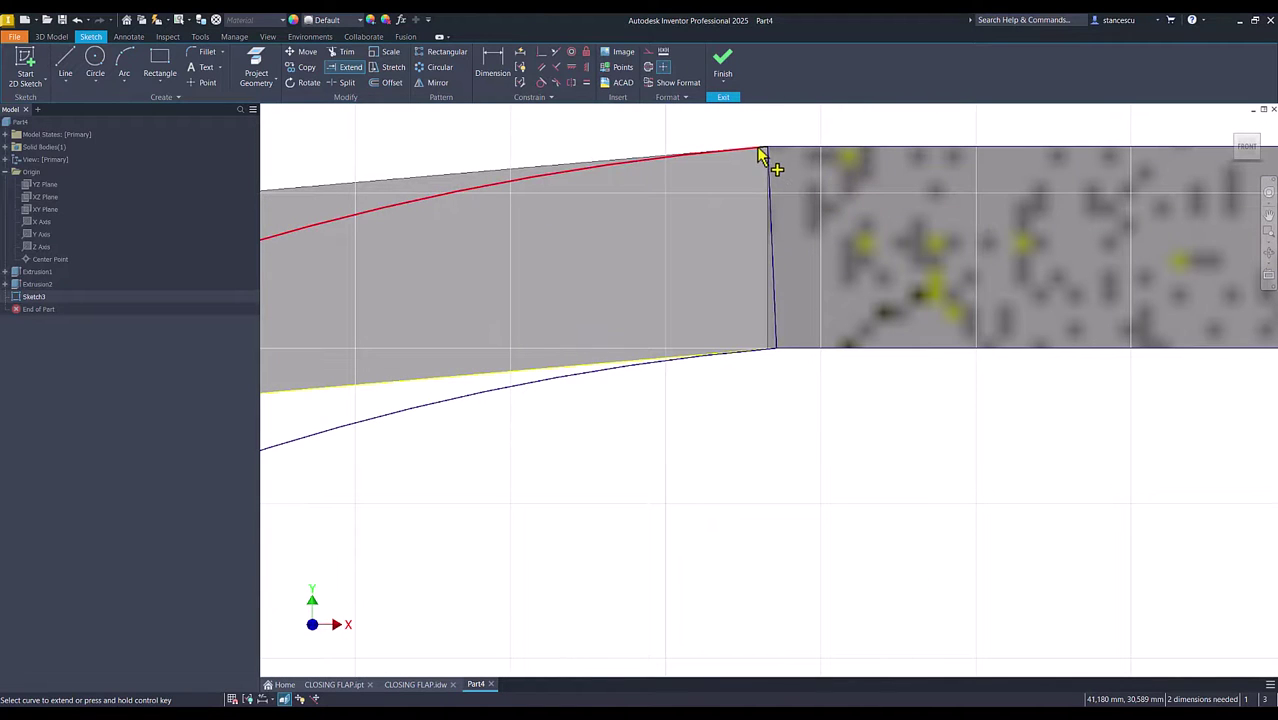
left_click(757, 154)
left_click(757, 355)
scroll(679, 385, "down", 4)
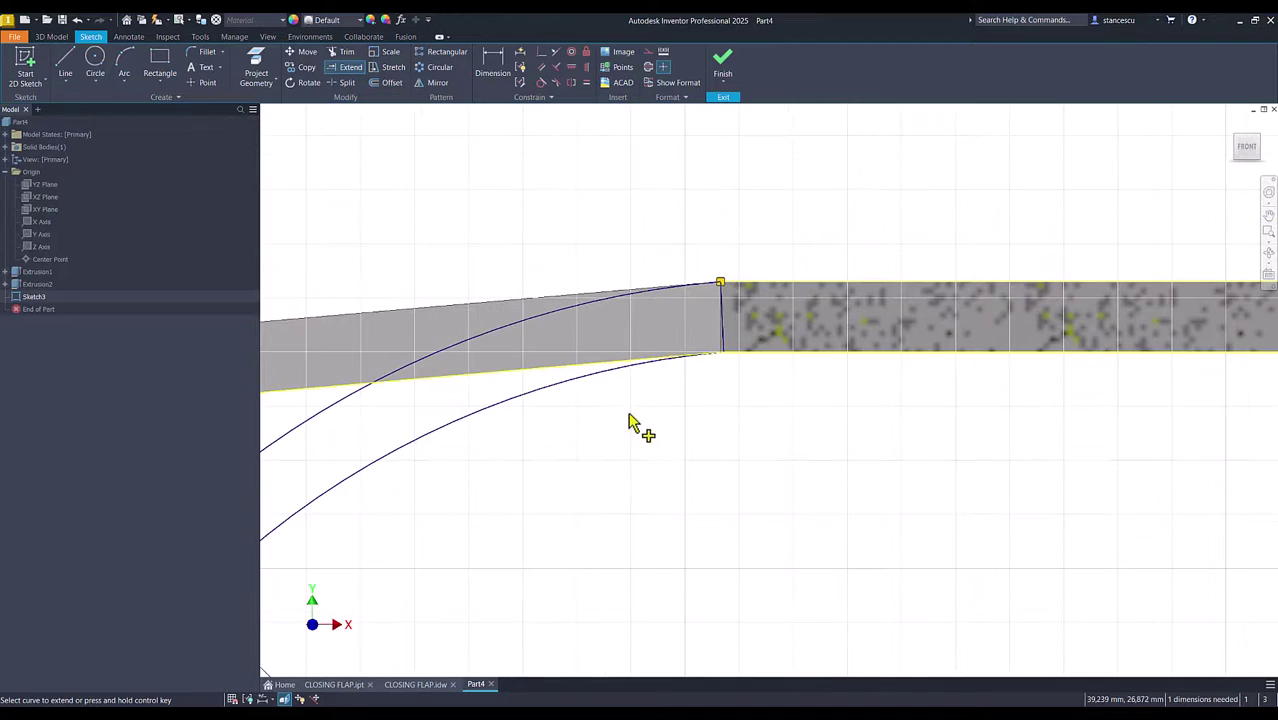
scroll(897, 360, "down", 2)
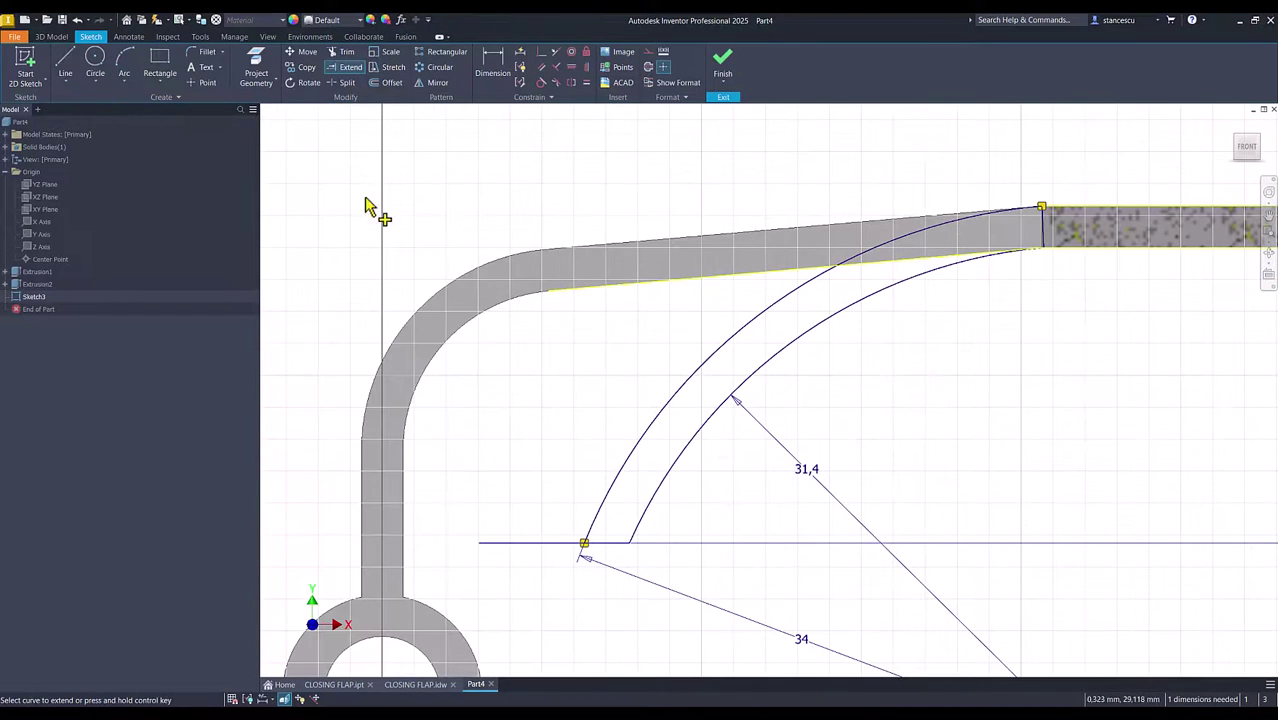
Trim the horizontal line's pieces left of the arc
left_click(339, 52)
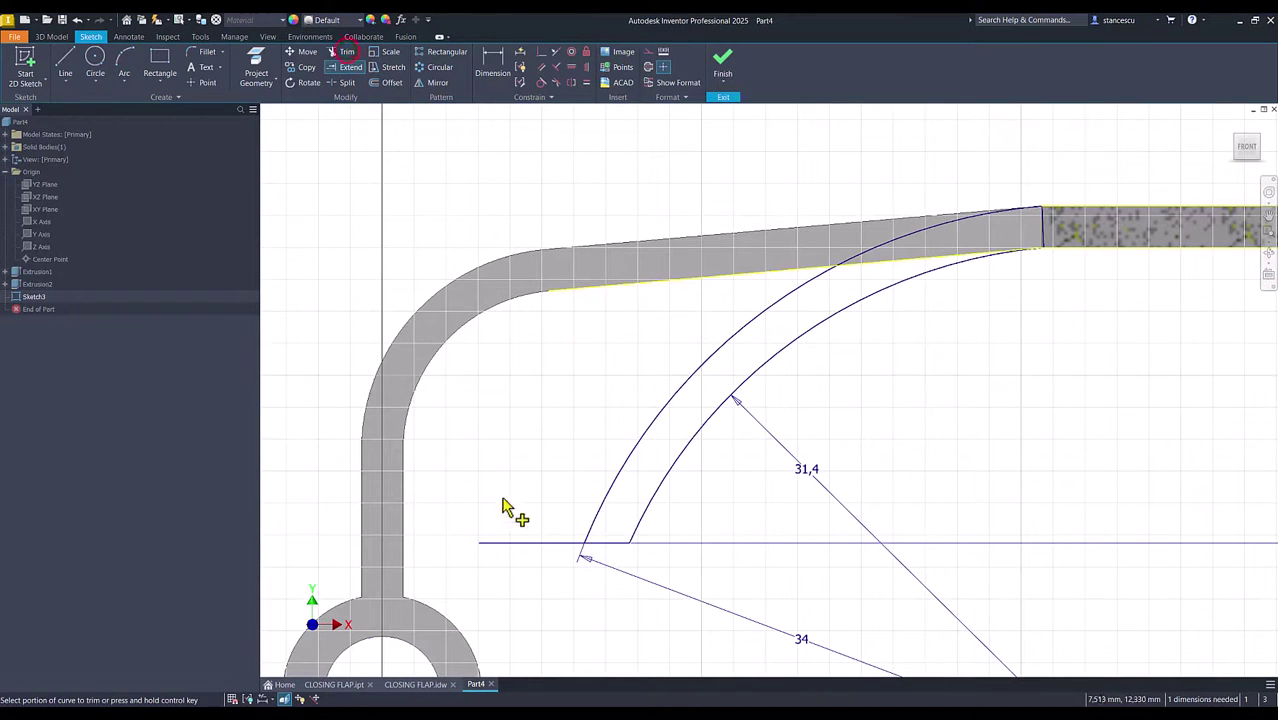
left_click(553, 543)
left_click(509, 436)
left_click(724, 166)
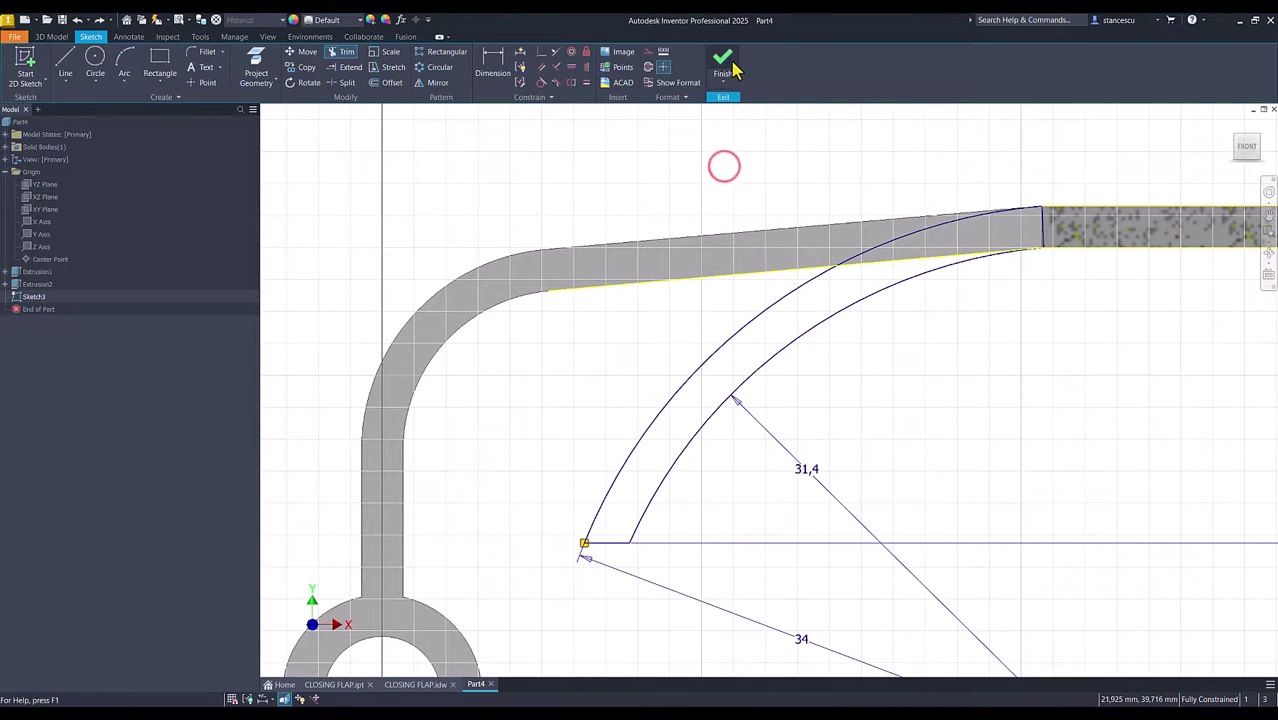
Extrude both curved flap profiles from Sketch3 28 mm in the reversed direction
left_click(724, 66)
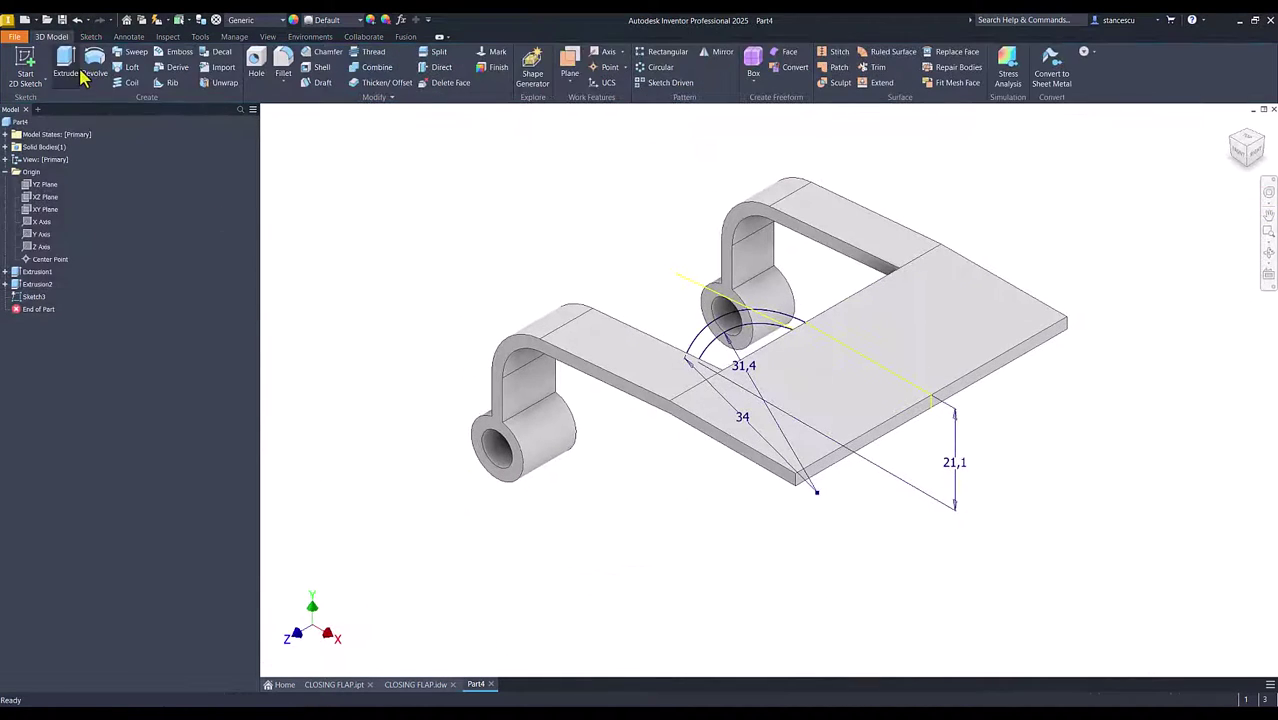
left_click(66, 62)
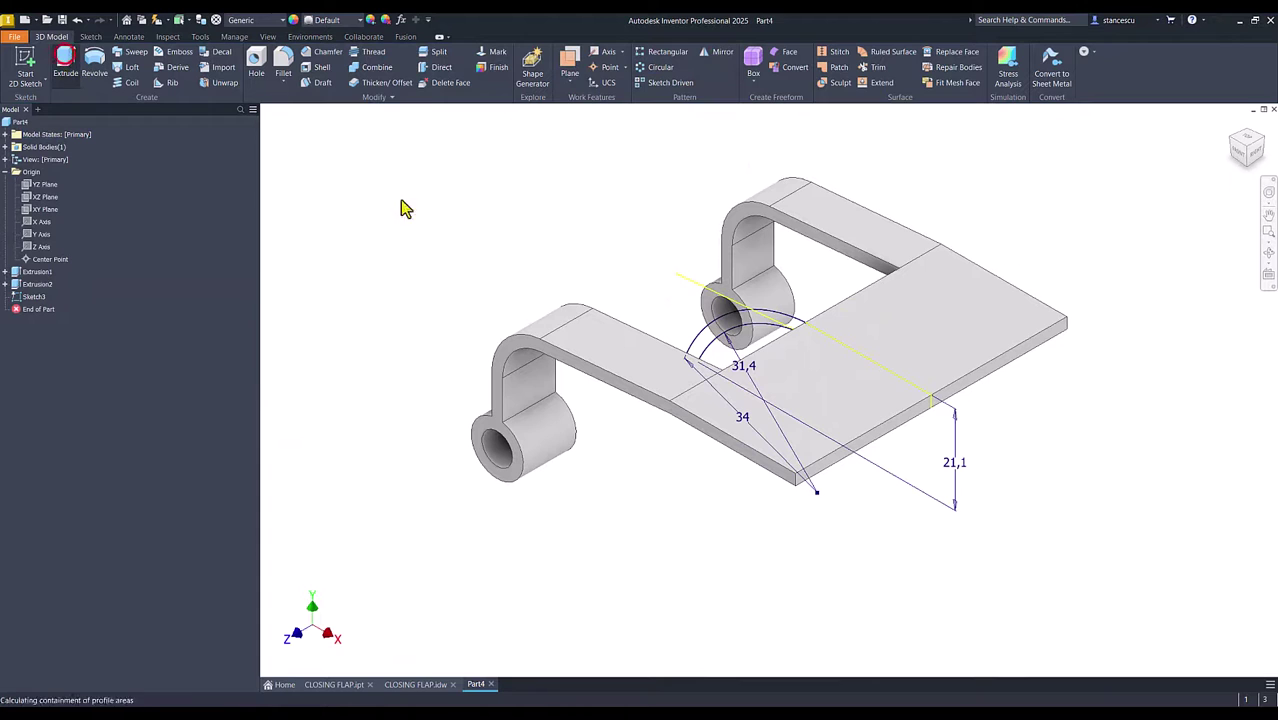
left_click(703, 349)
left_click(703, 349)
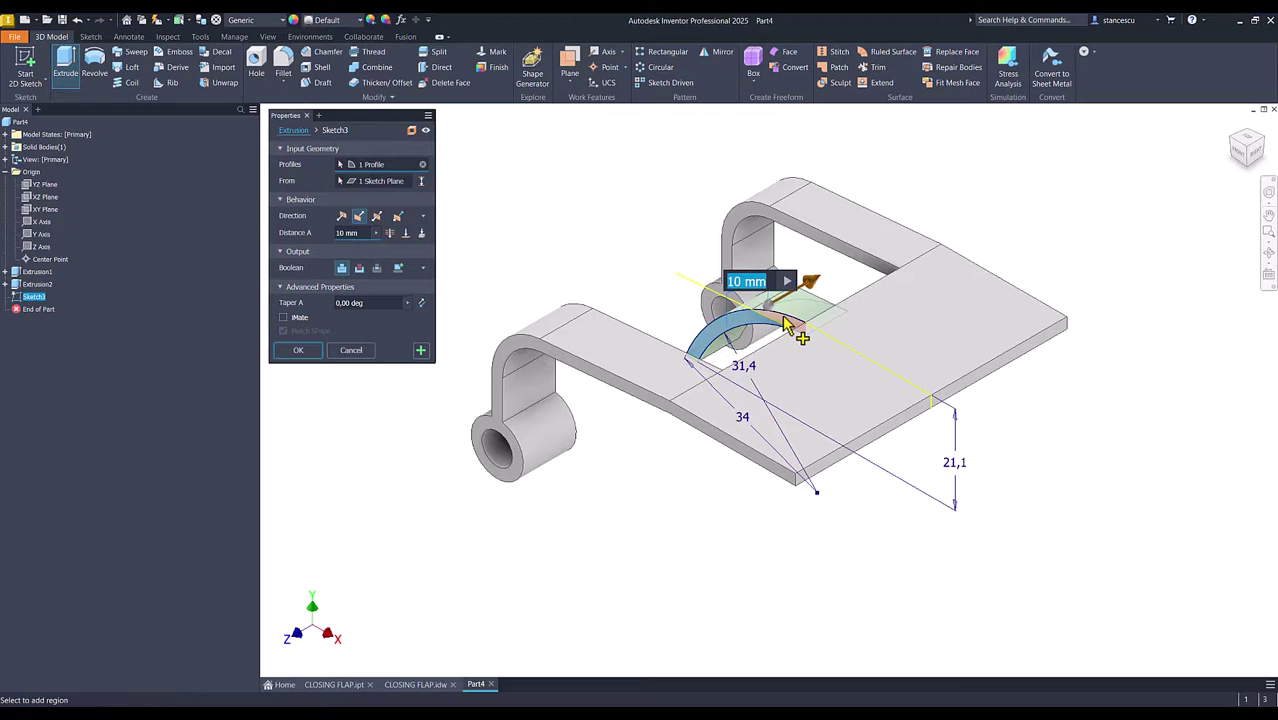
left_click(782, 316)
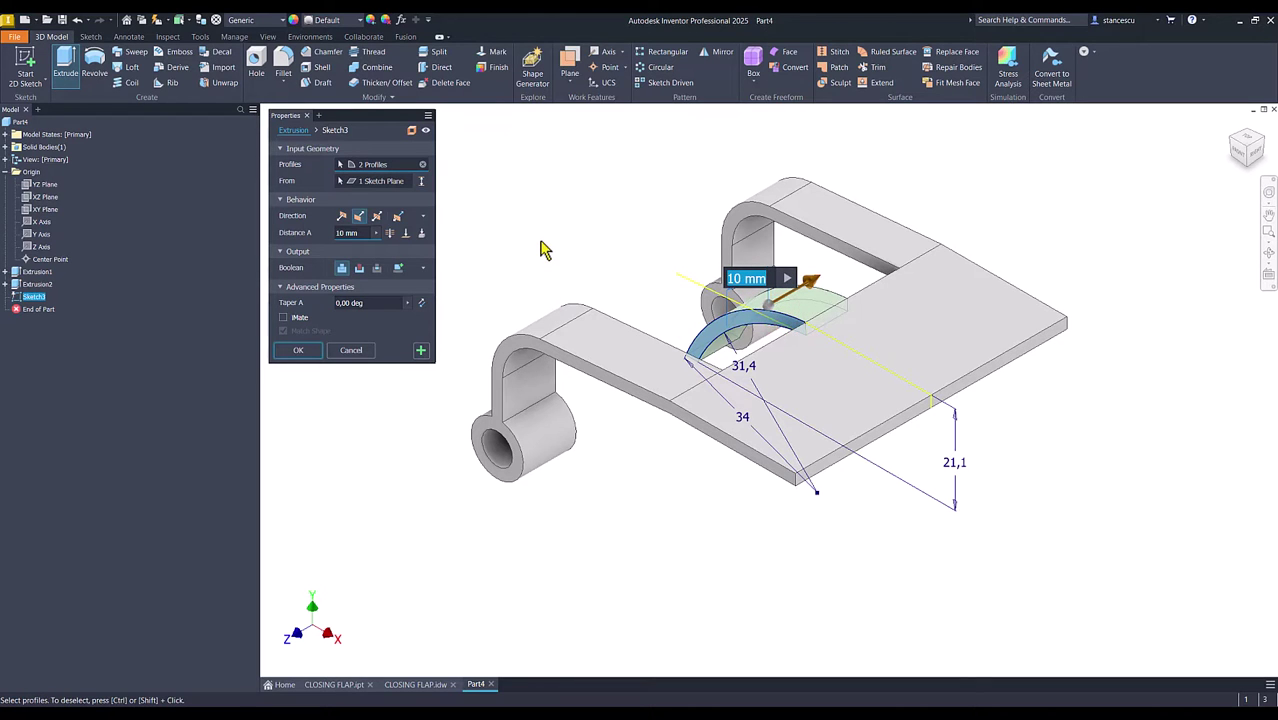
left_click(377, 217)
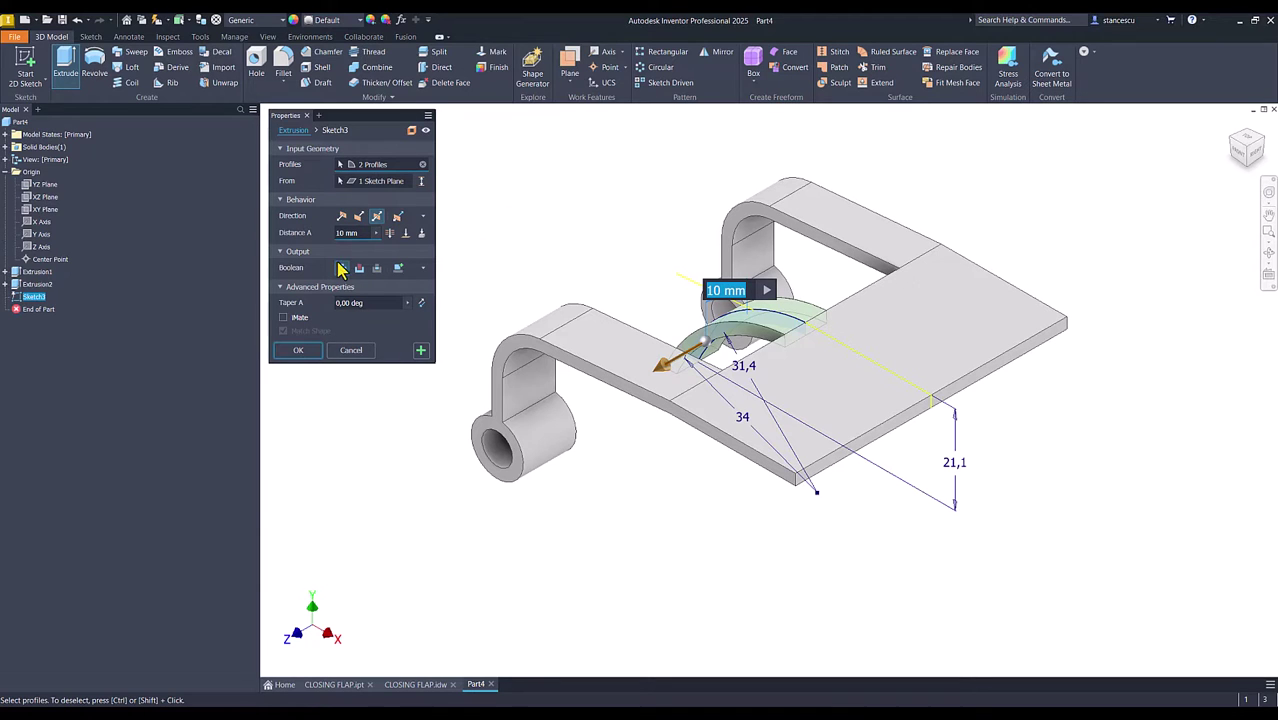
type("28")
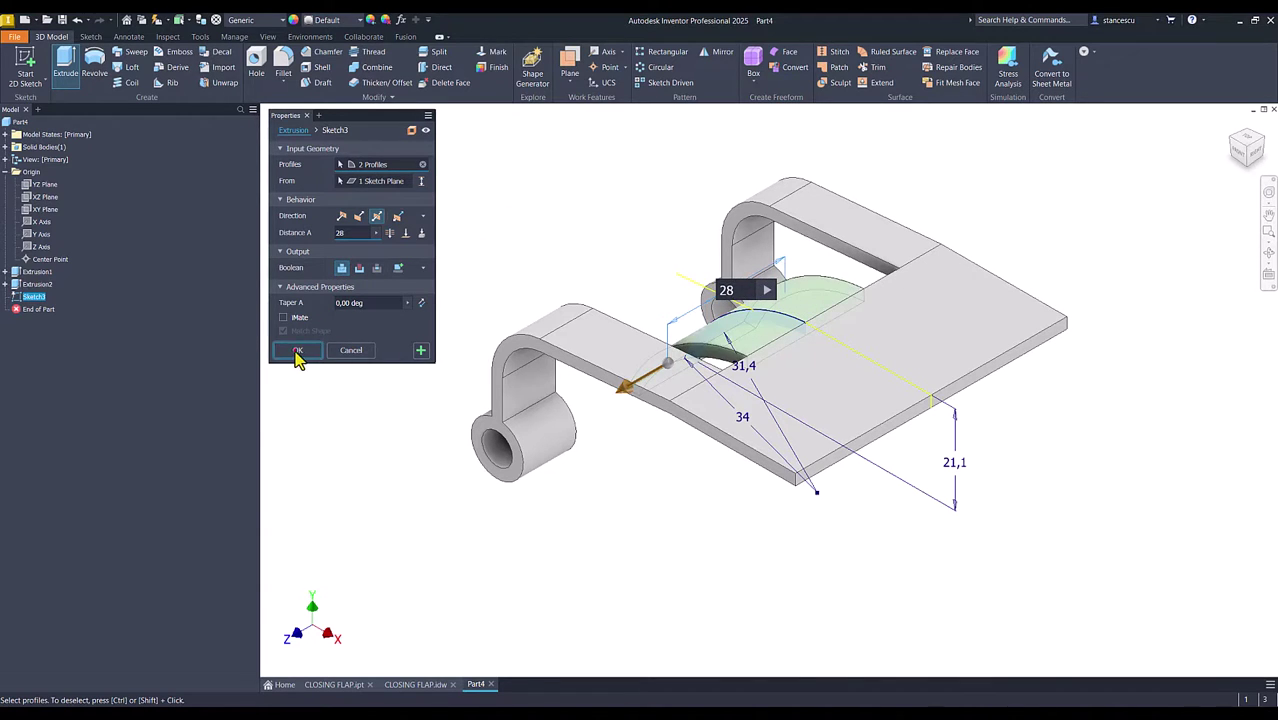
left_click(297, 352)
key("F6")
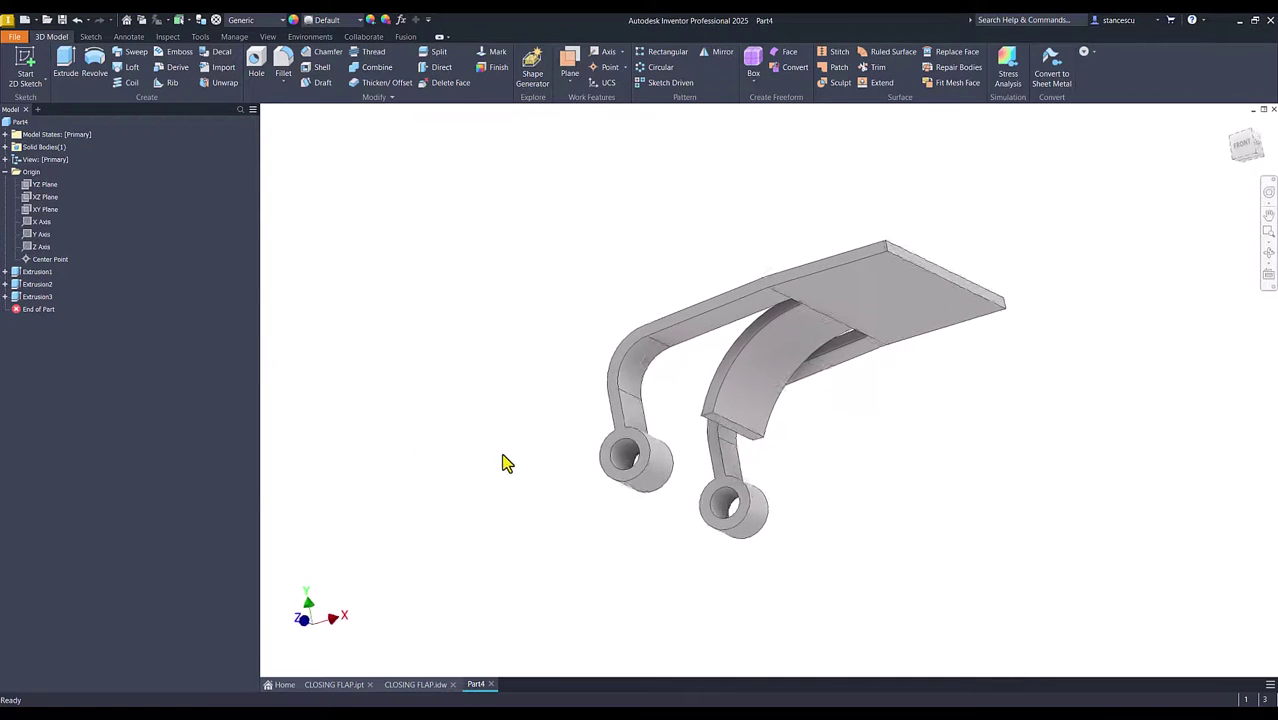
middle_click_drag(503, 462, 479, 328, "shift")
key("F6")
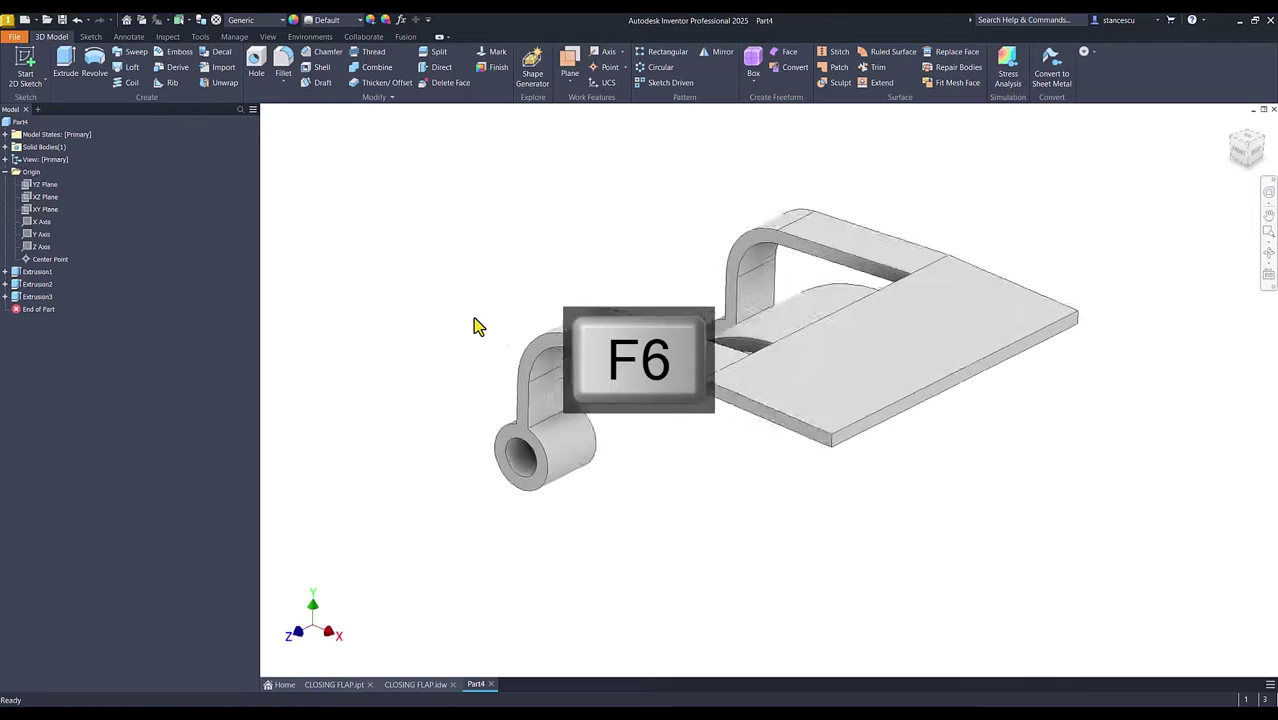
left_click(402, 689)
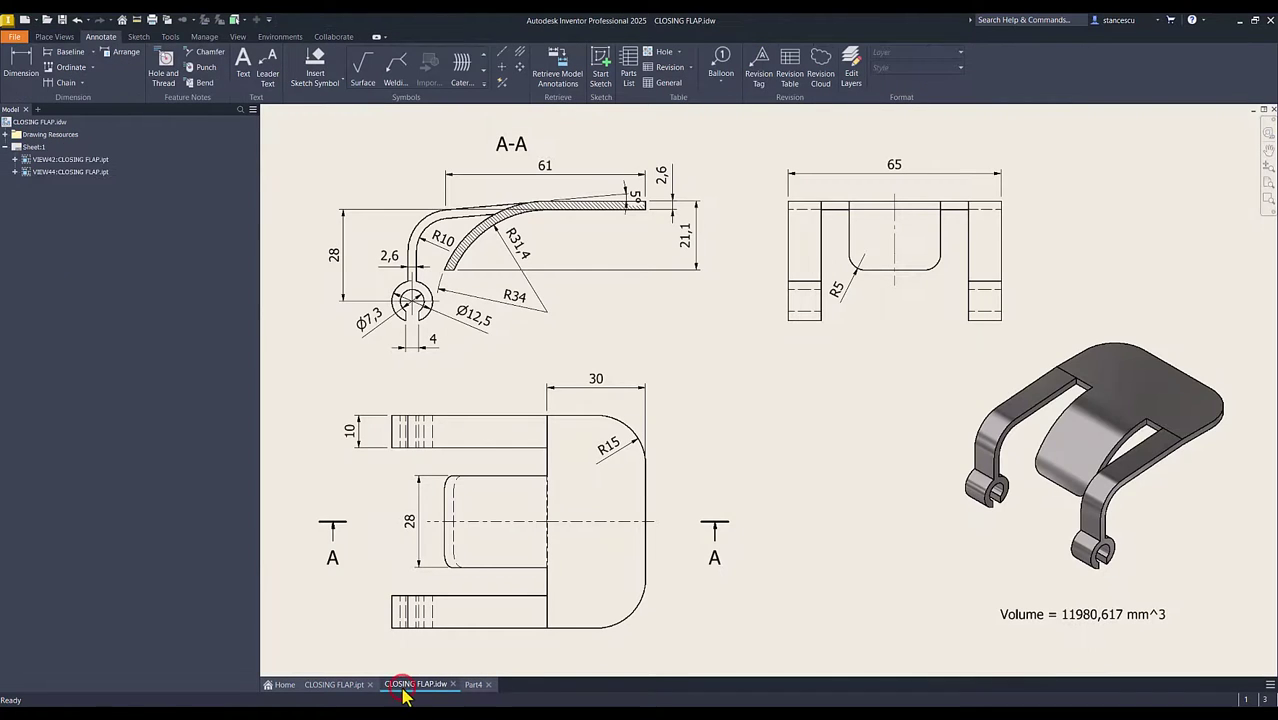
left_click_drag(822, 292, 838, 297)
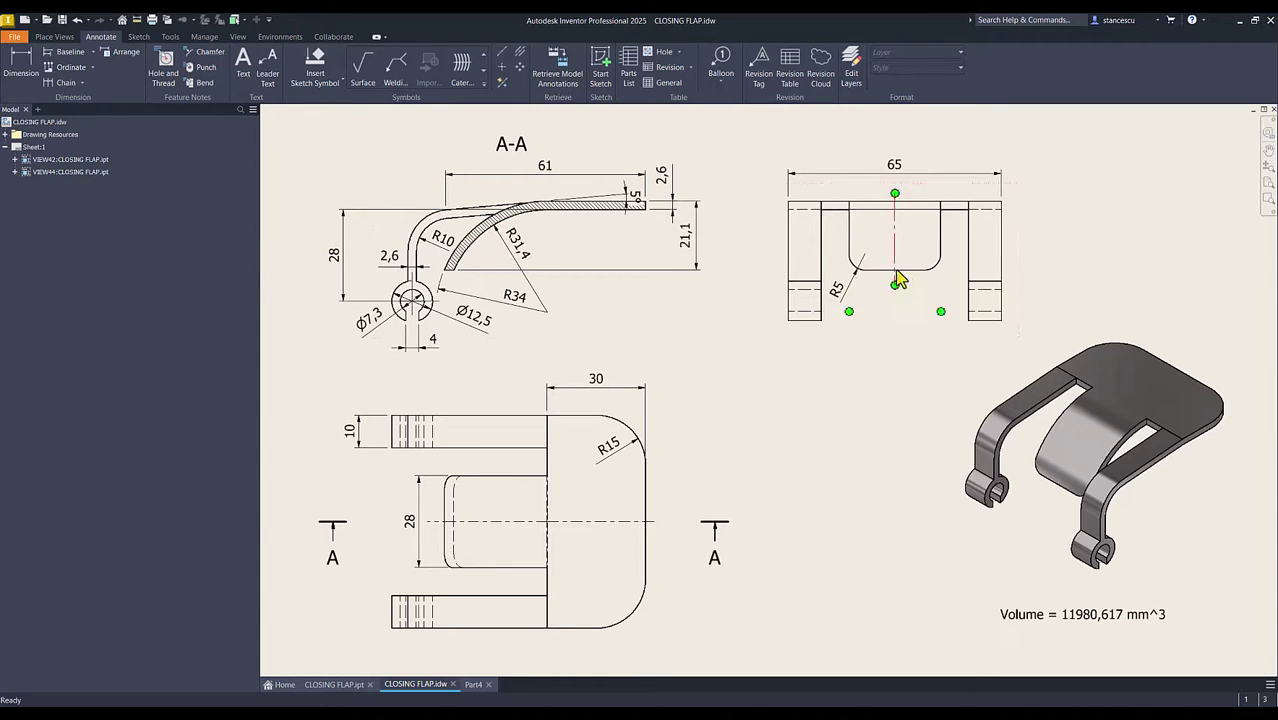
left_click(472, 686)
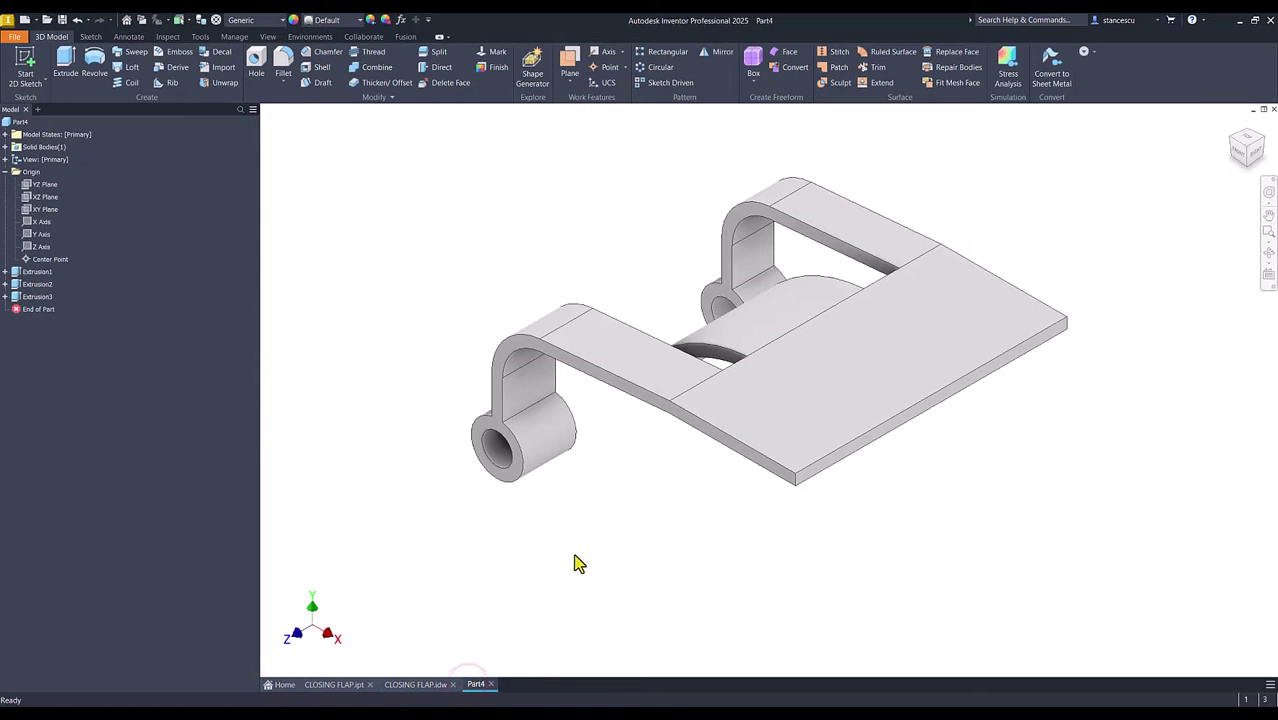
middle_click_drag(575, 563, 722, 467, "shift")
left_click(716, 448)
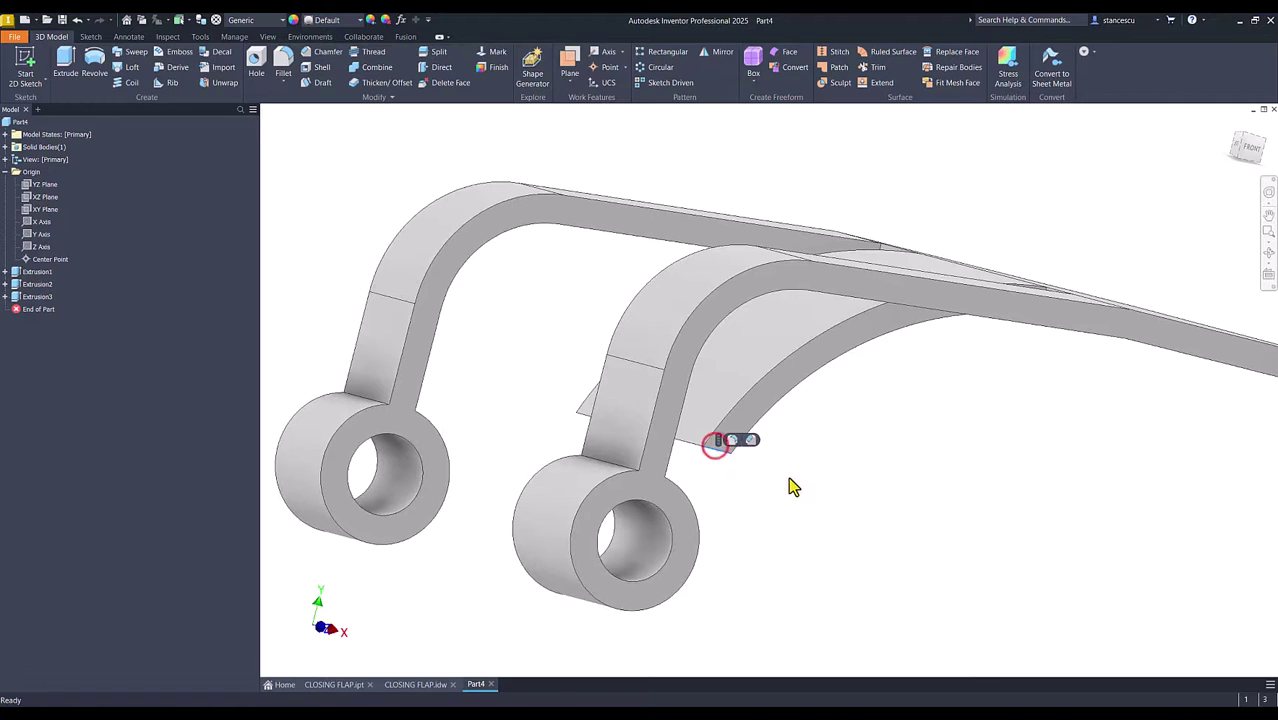
Fillet the curved flap's two end corners with a 5 mm radius
left_click(730, 440)
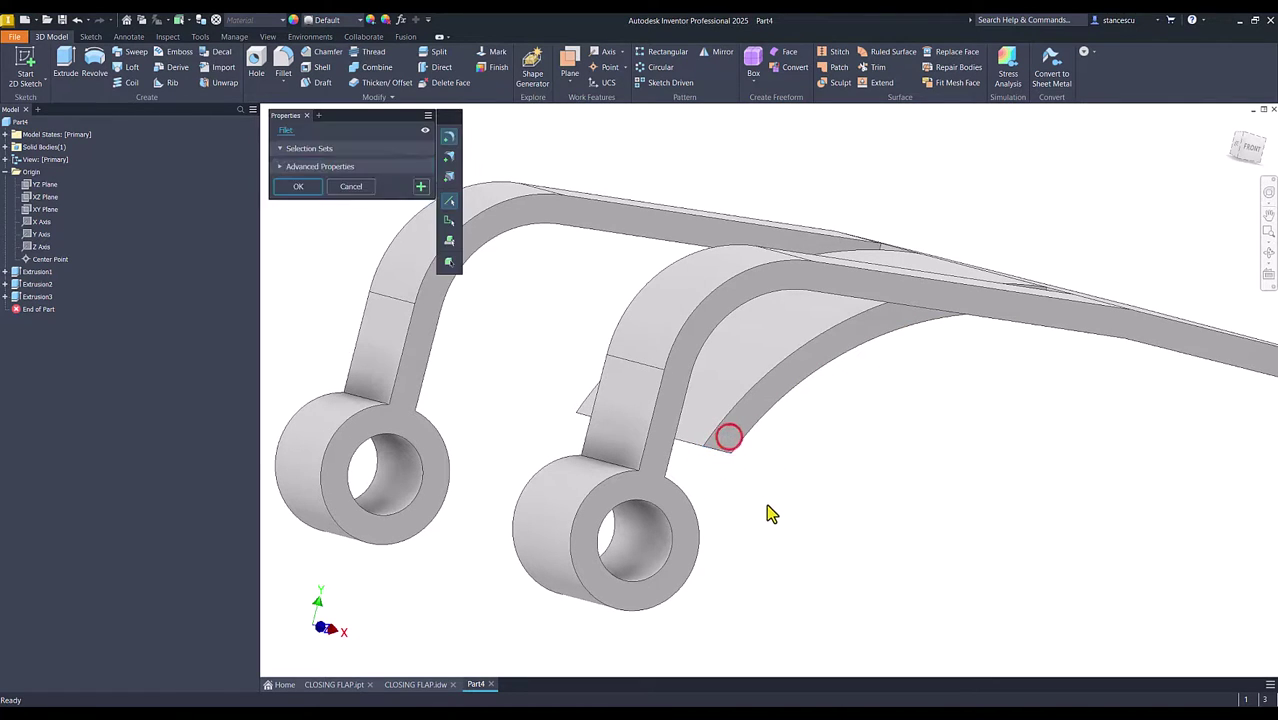
type("5")
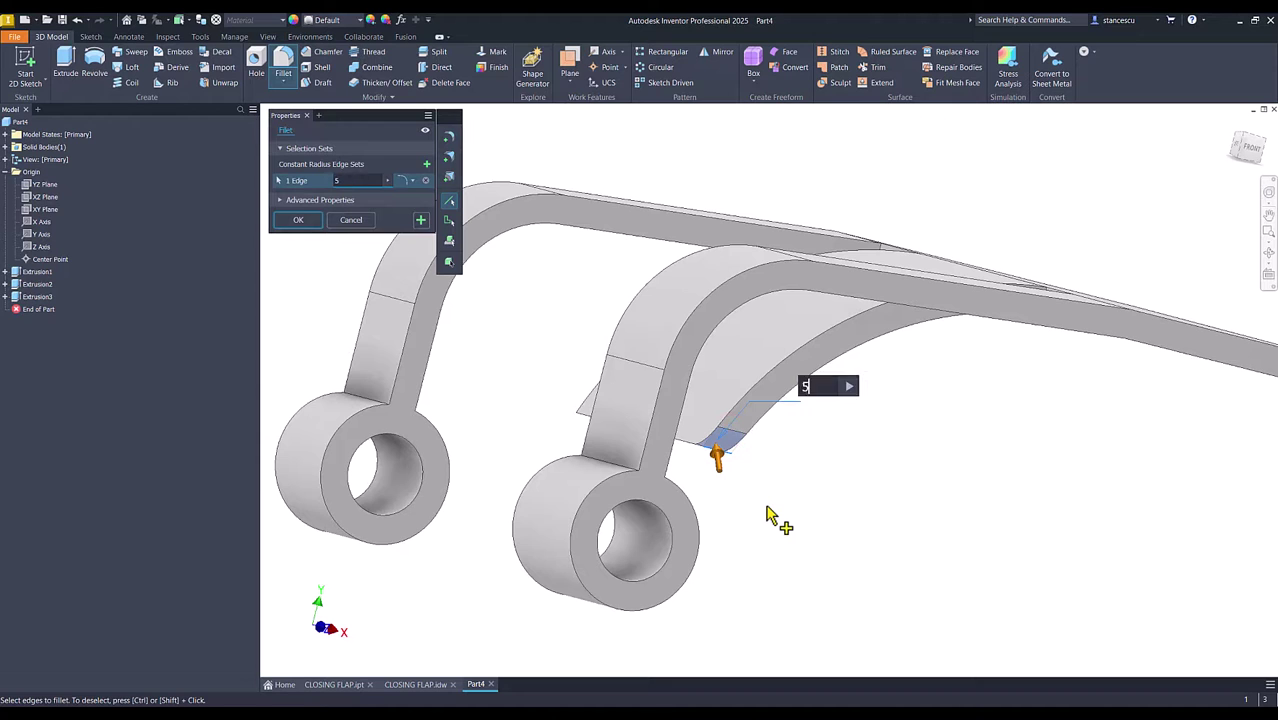
middle_click_drag(770, 516, 425, 516, "shift")
left_click(727, 460)
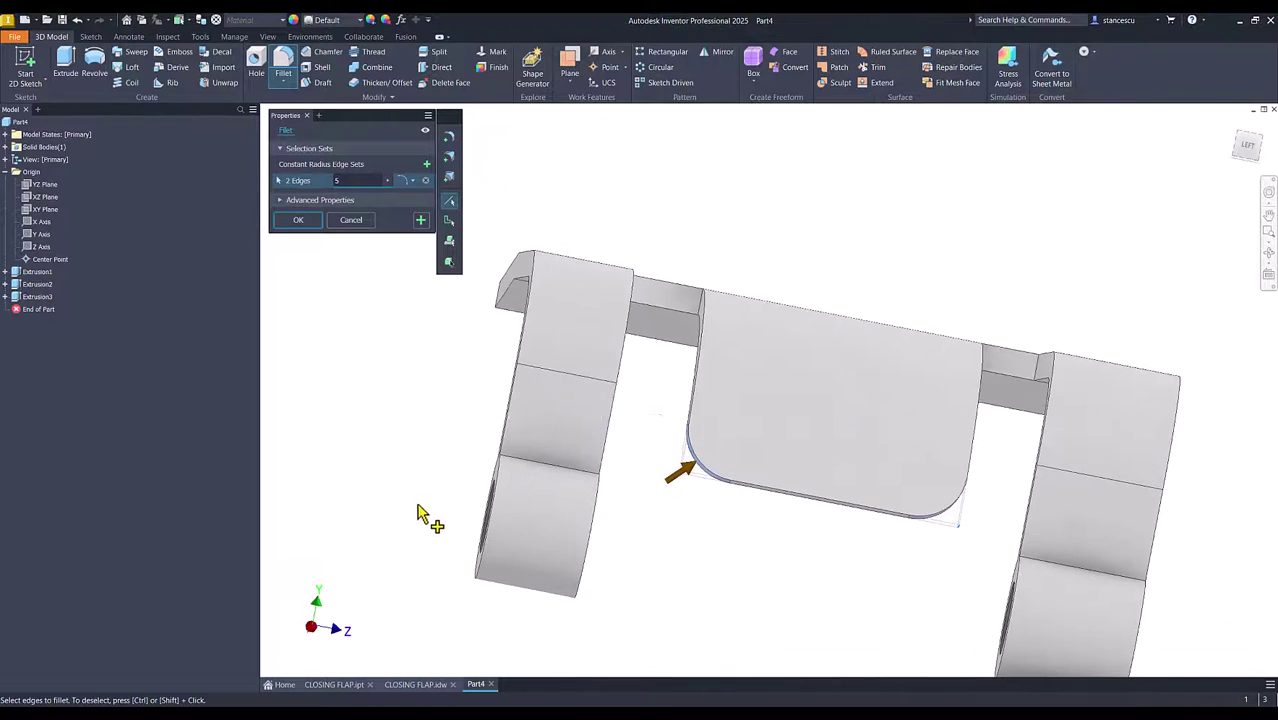
left_click(308, 220)
key("F6")
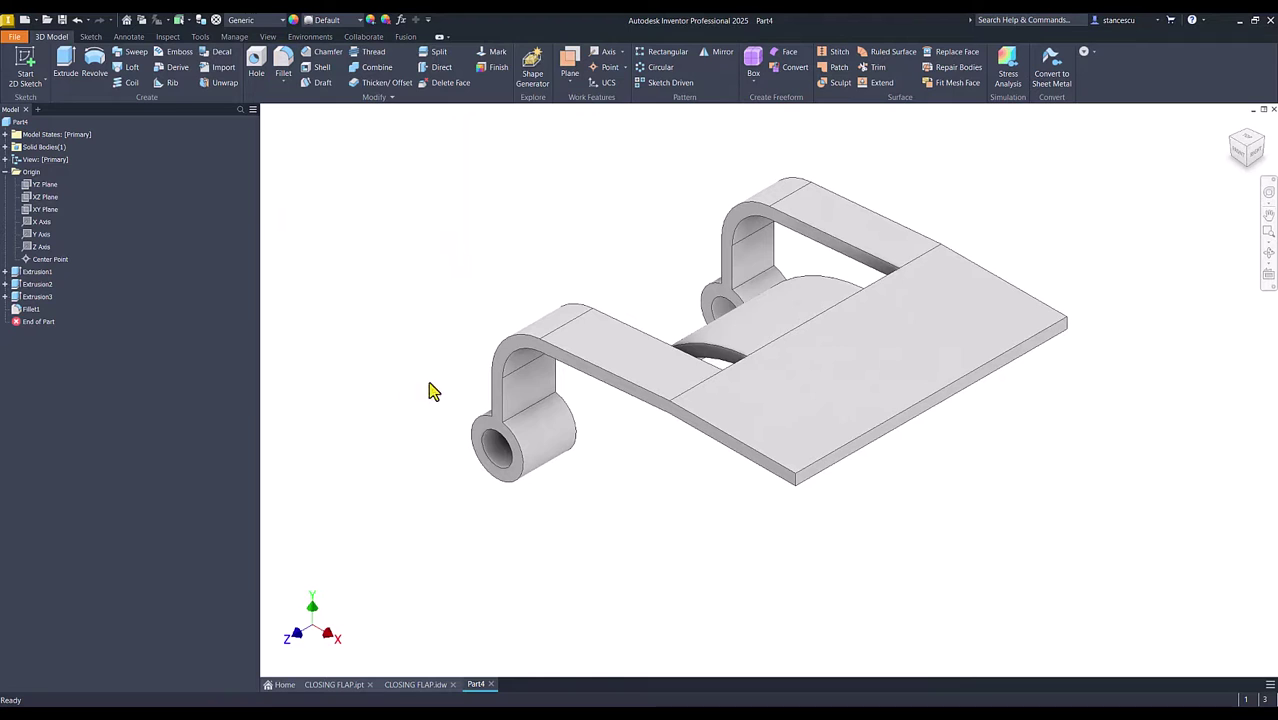
Check the drawing's R15, then fillet the flange plate's two outer corners at 15 mm
left_click(415, 684)
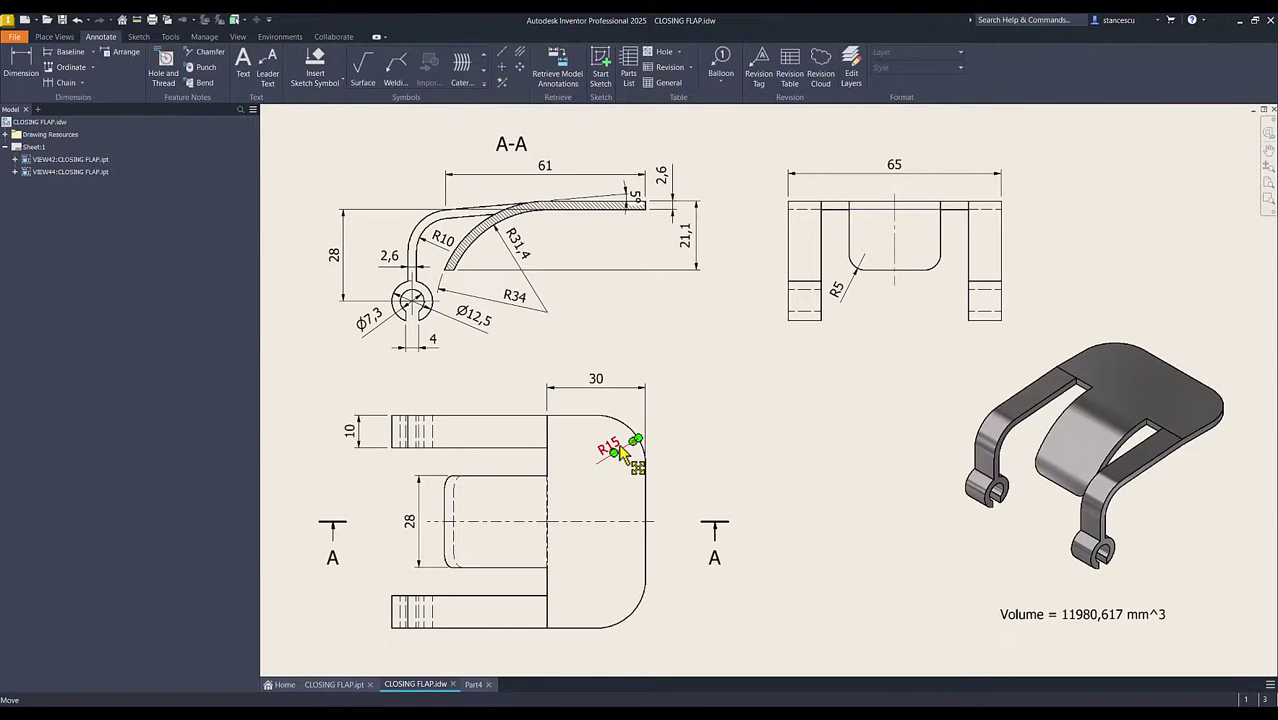
left_click(474, 685)
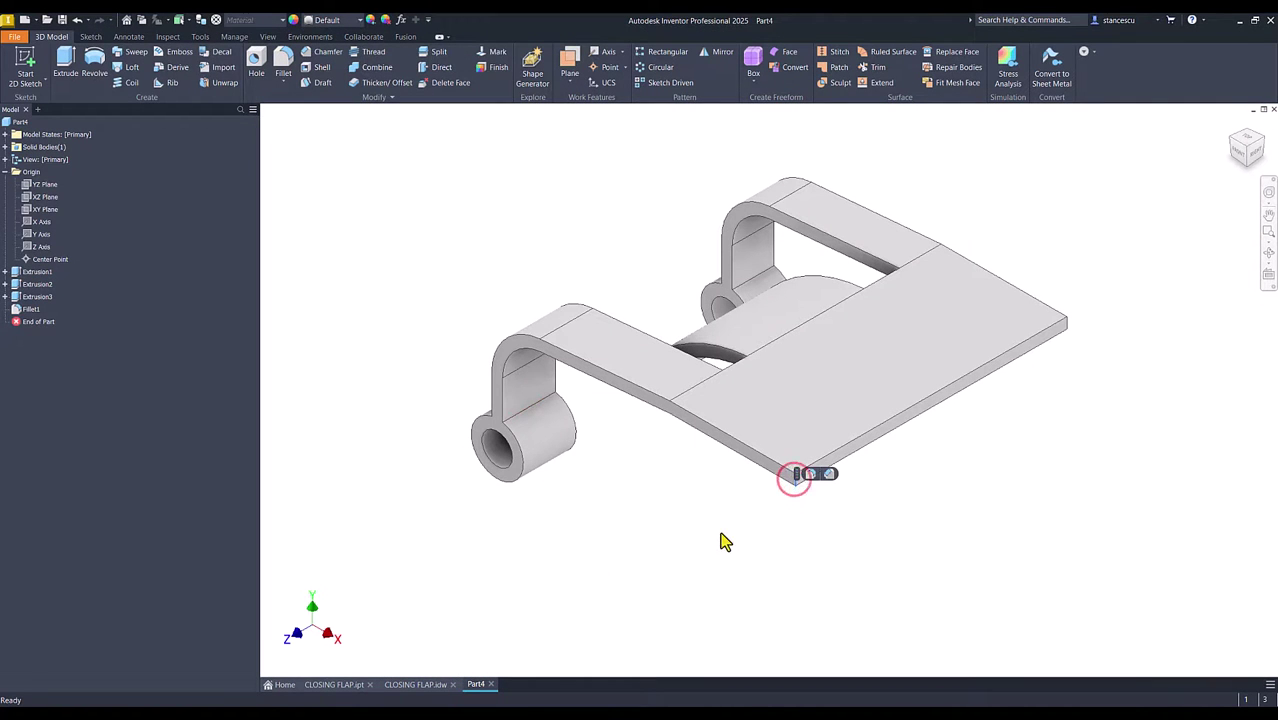
key("f")
left_click(812, 478)
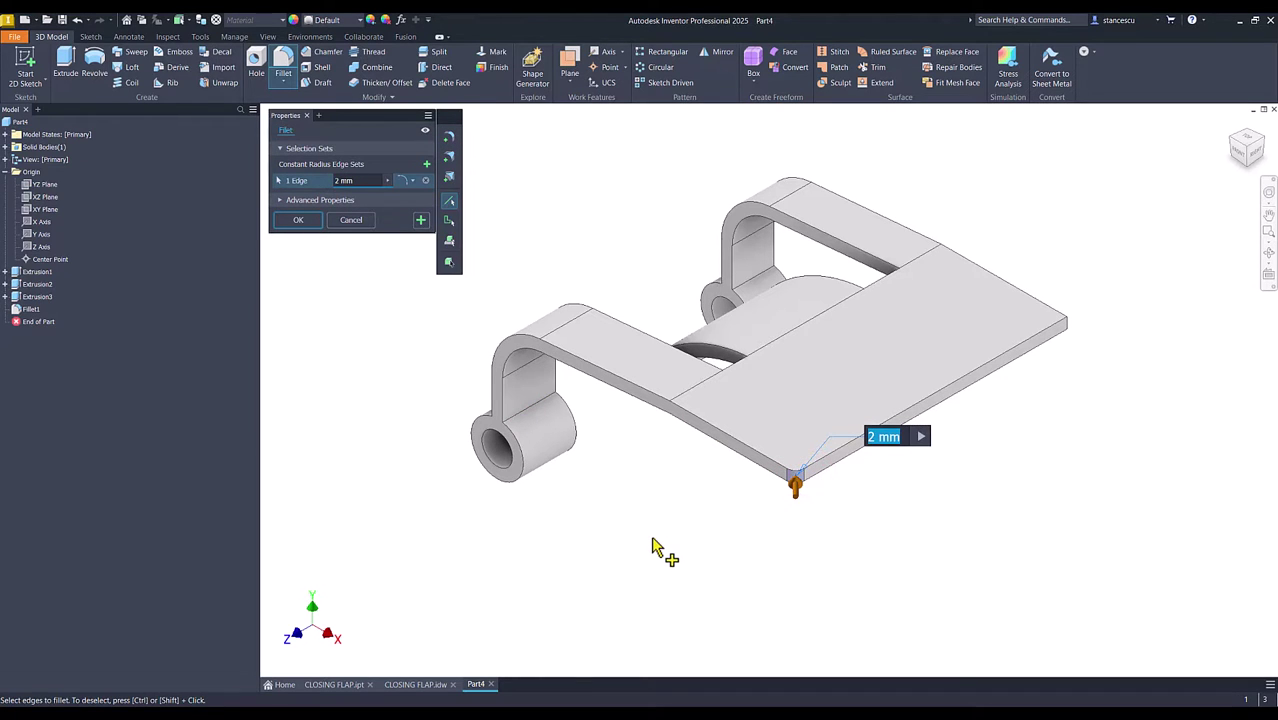
type("2")
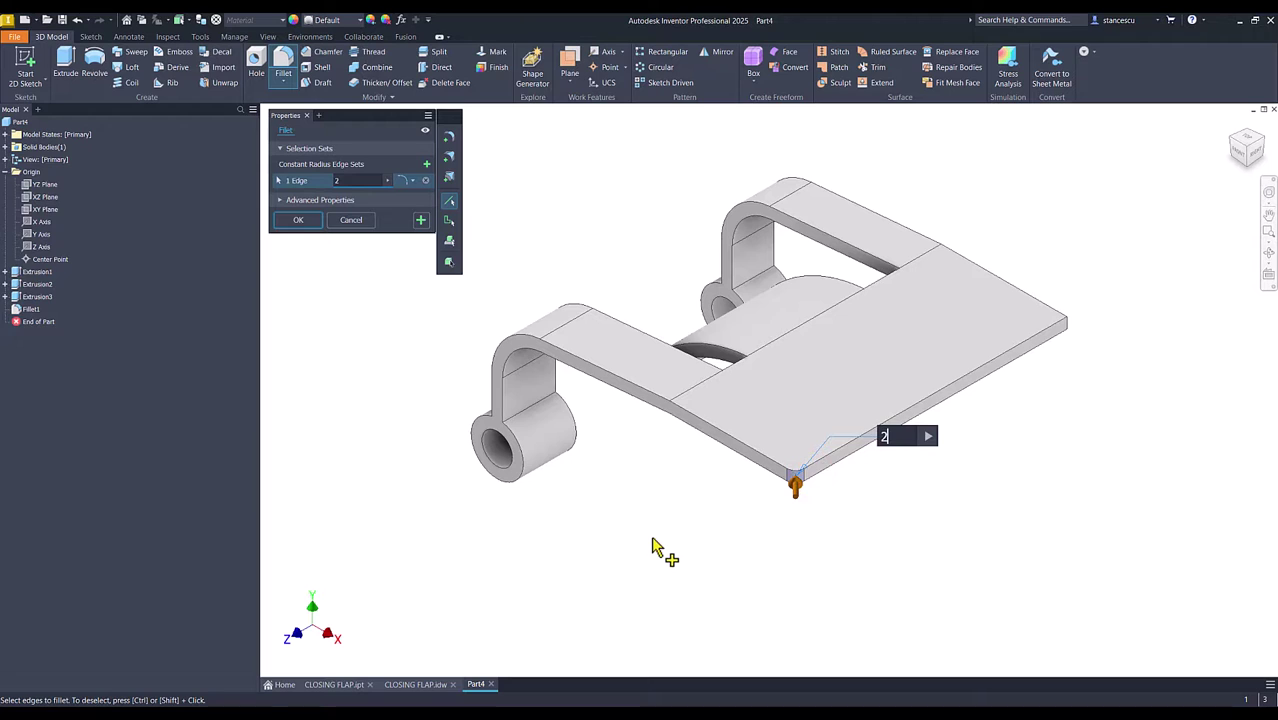
key("BackSpace")
type("15")
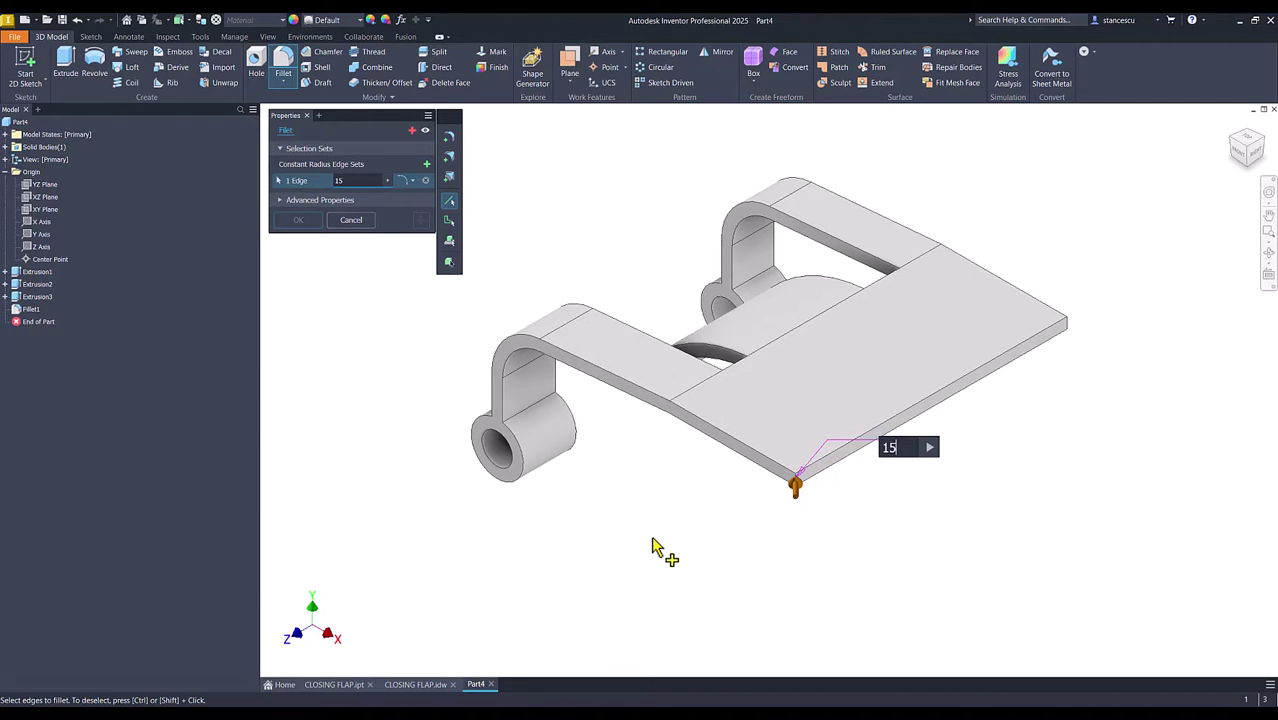
left_click(1069, 329)
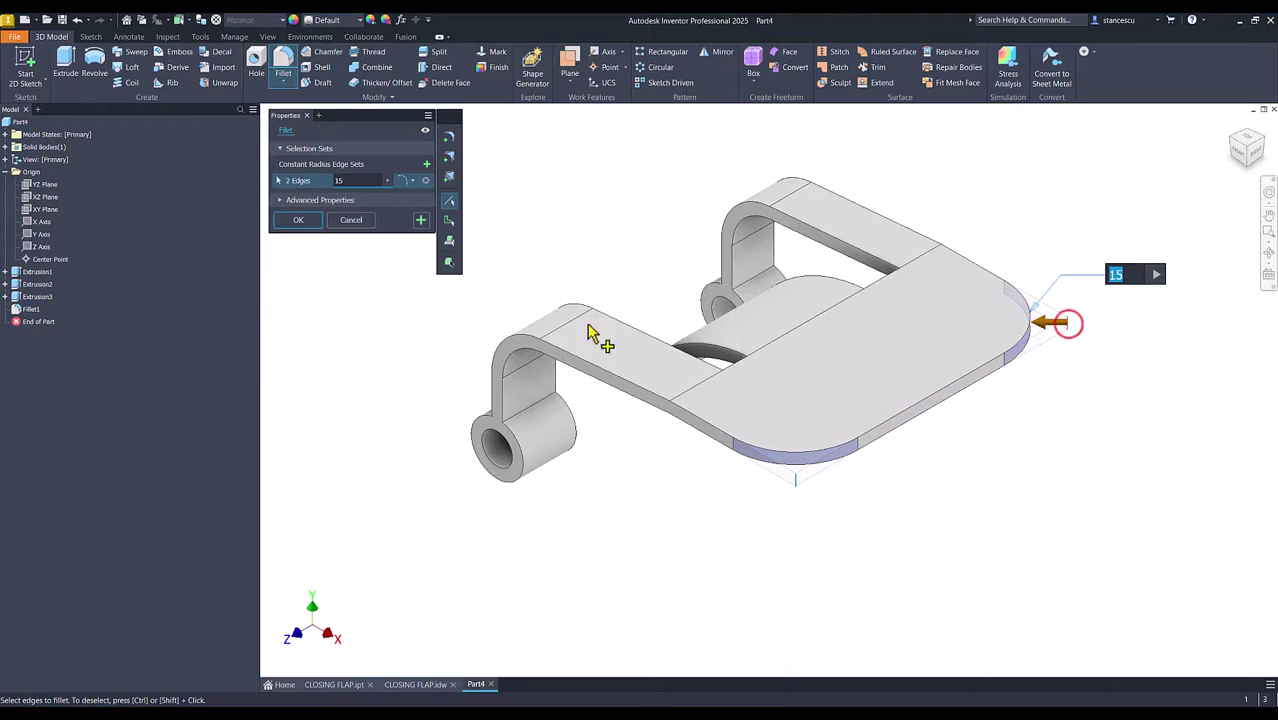
left_click(297, 222)
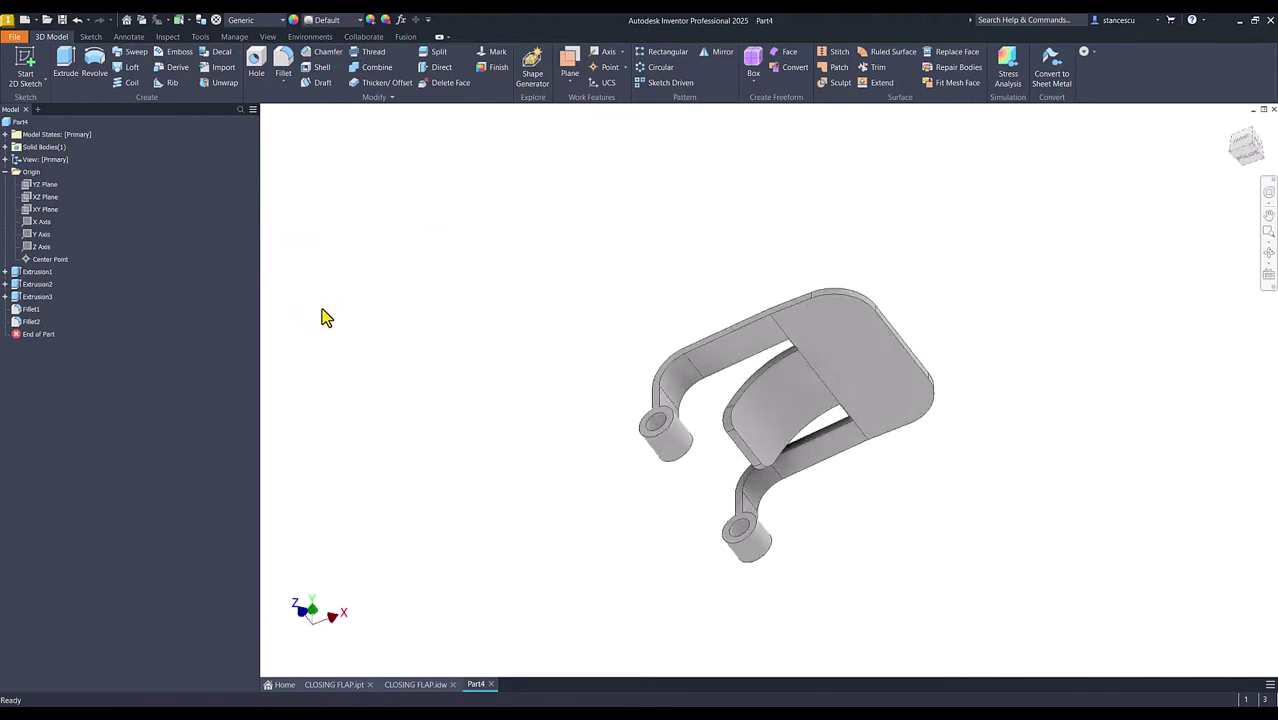
Reset to the home view and nudge the drawing's 4 dimension below the hinge circle
key("F6")
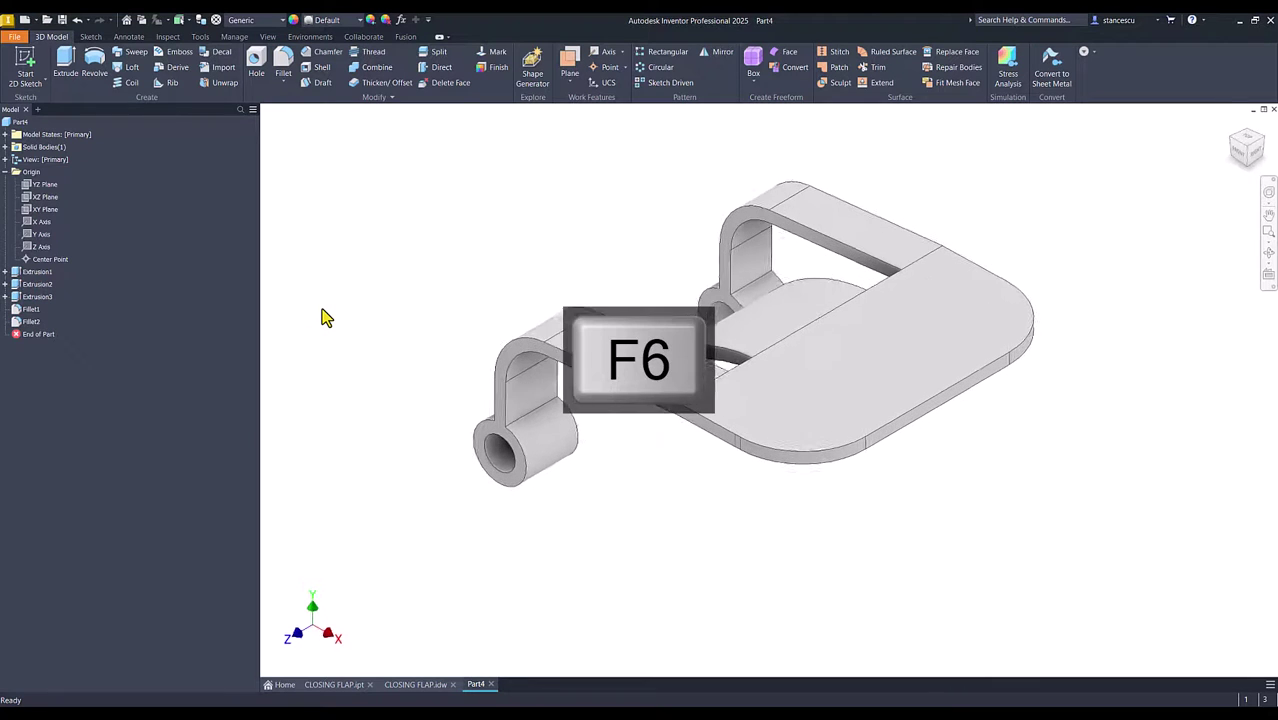
left_click(415, 684)
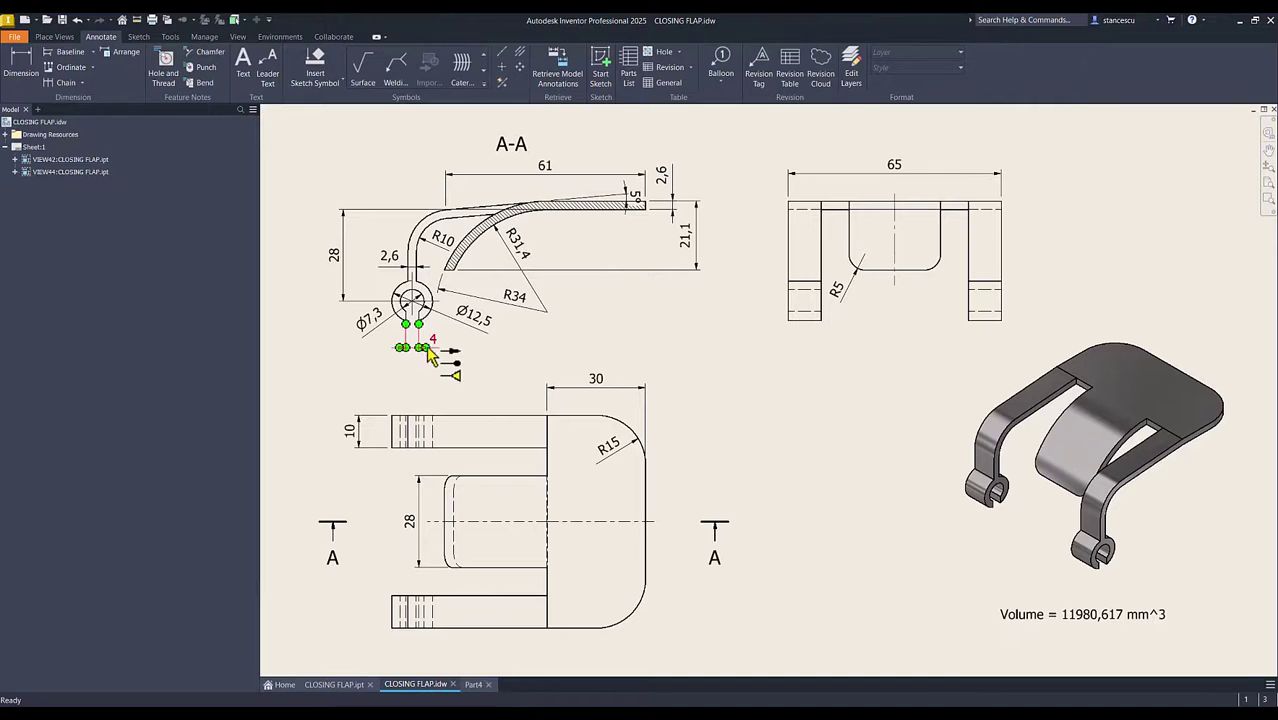
left_click_drag(436, 345, 434, 343)
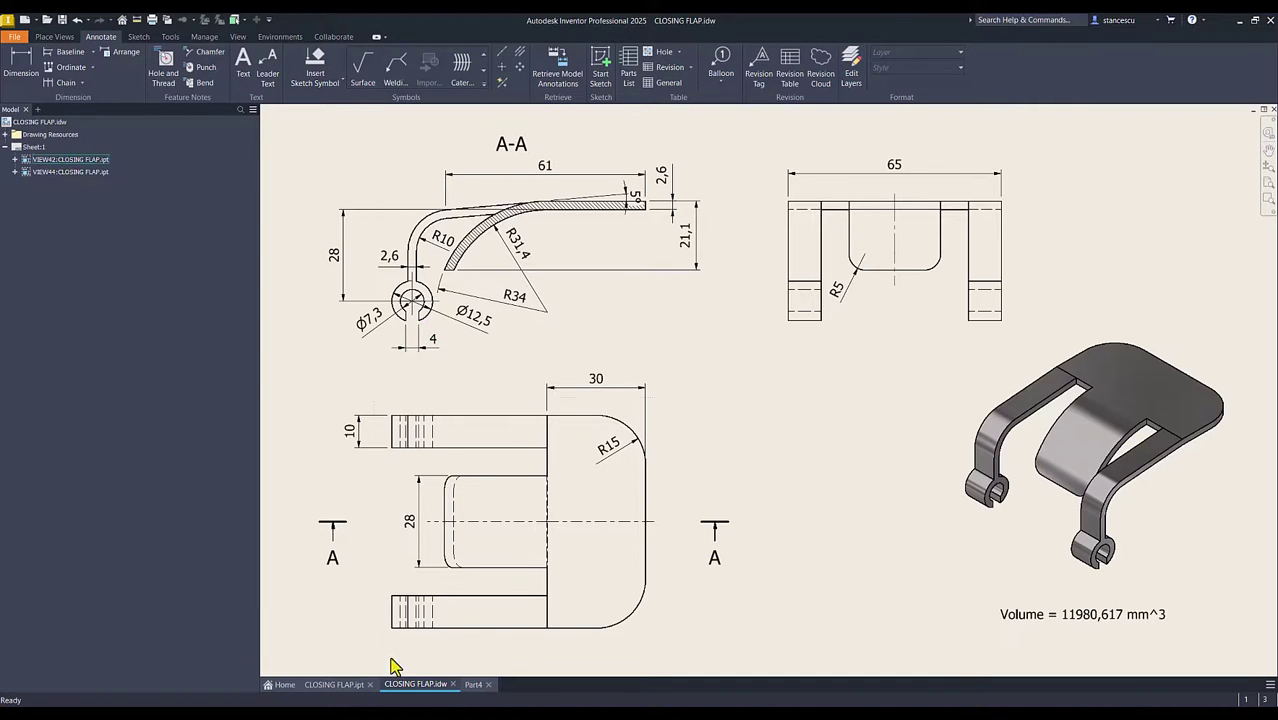
left_click(474, 685)
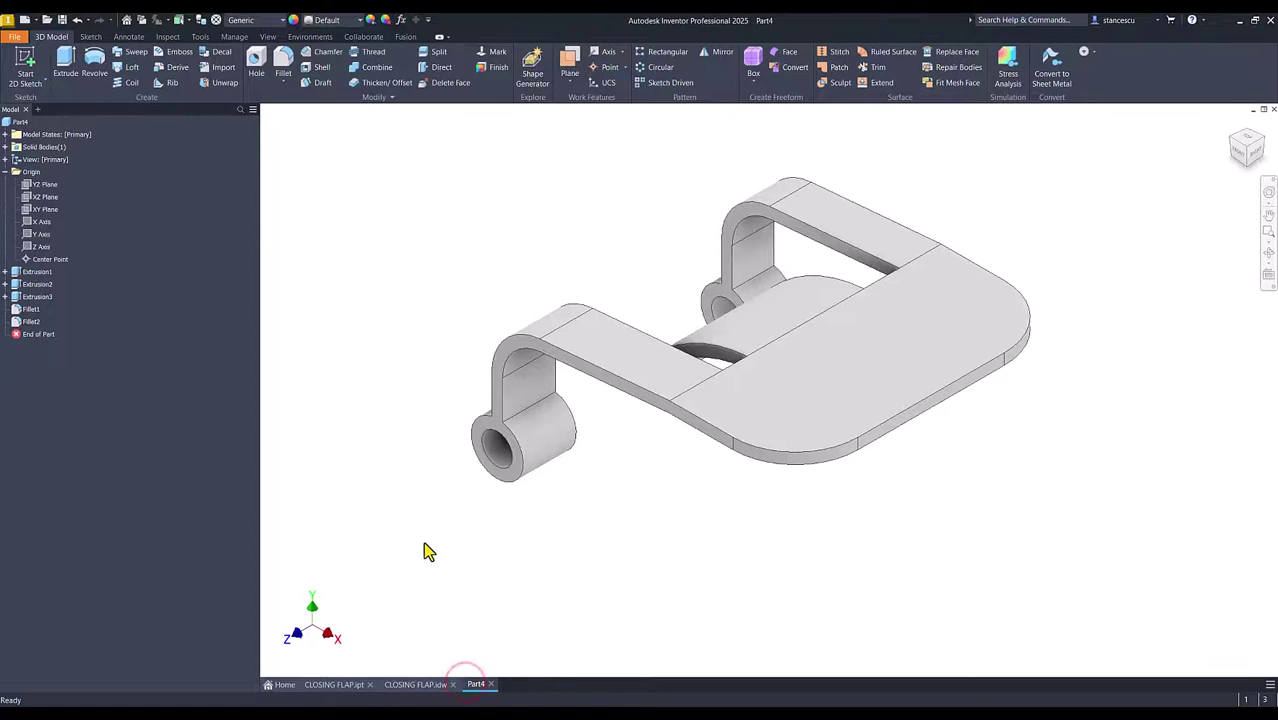
Create Sketch4 on the side face of the bent strip and hinge eye in Part4
left_click(483, 427)
left_click(449, 455)
left_click(485, 432)
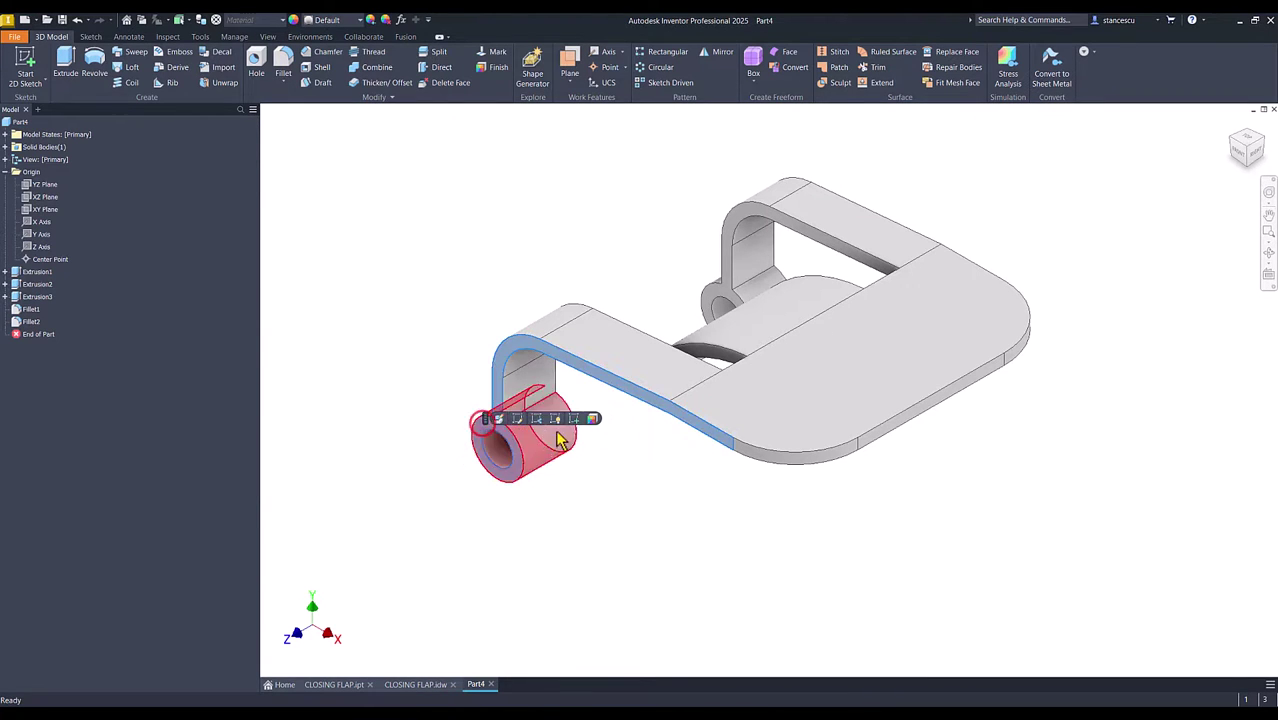
left_click(580, 419)
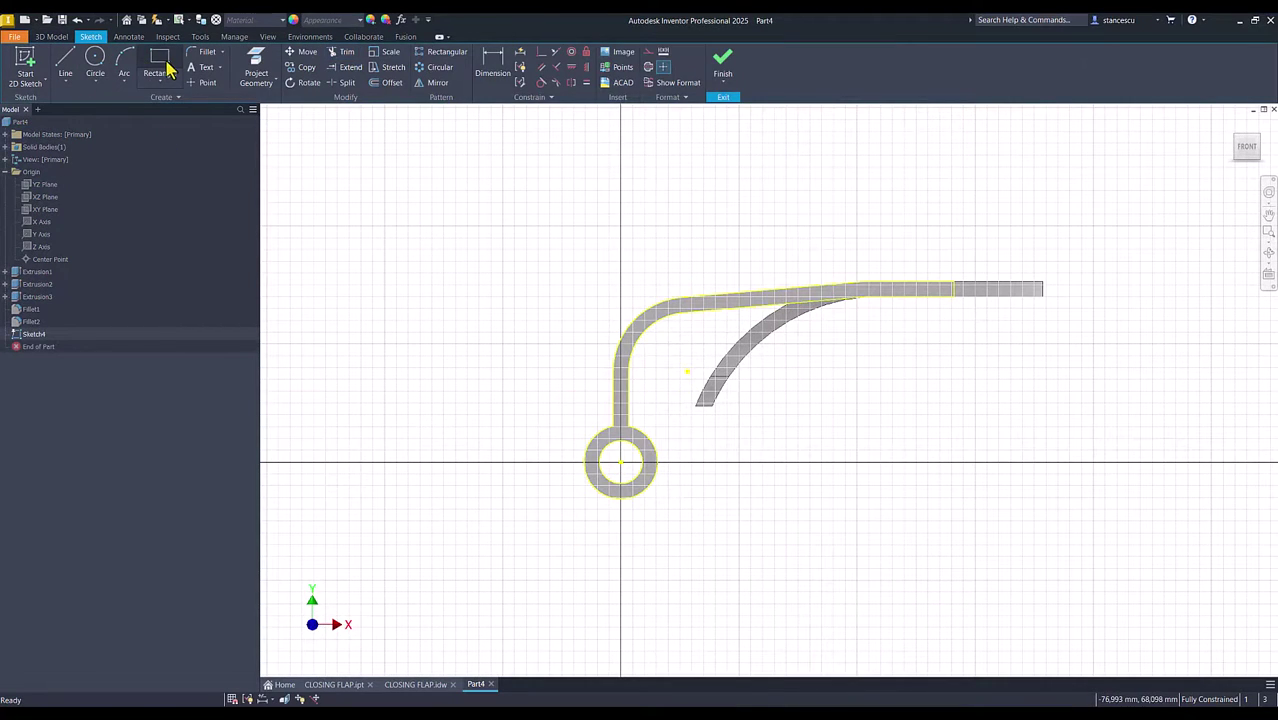
Draw a small rectangle below the hinge eye
left_click(160, 65)
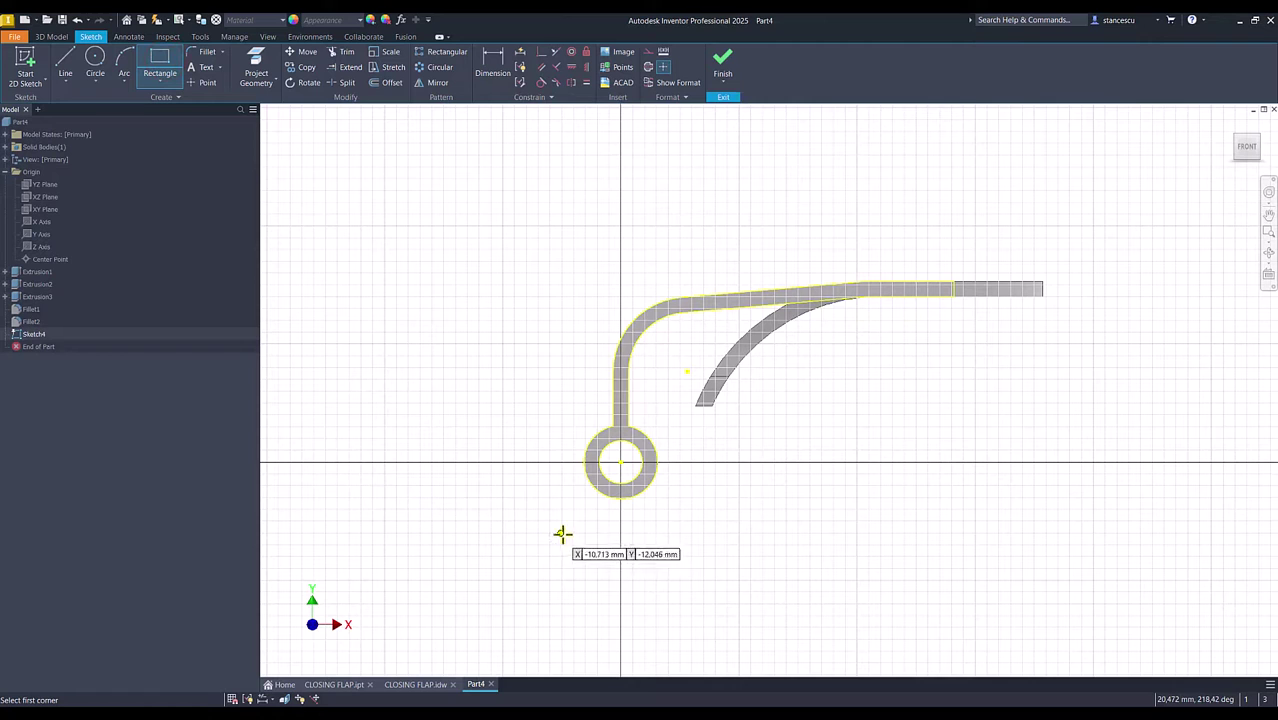
left_click(613, 523)
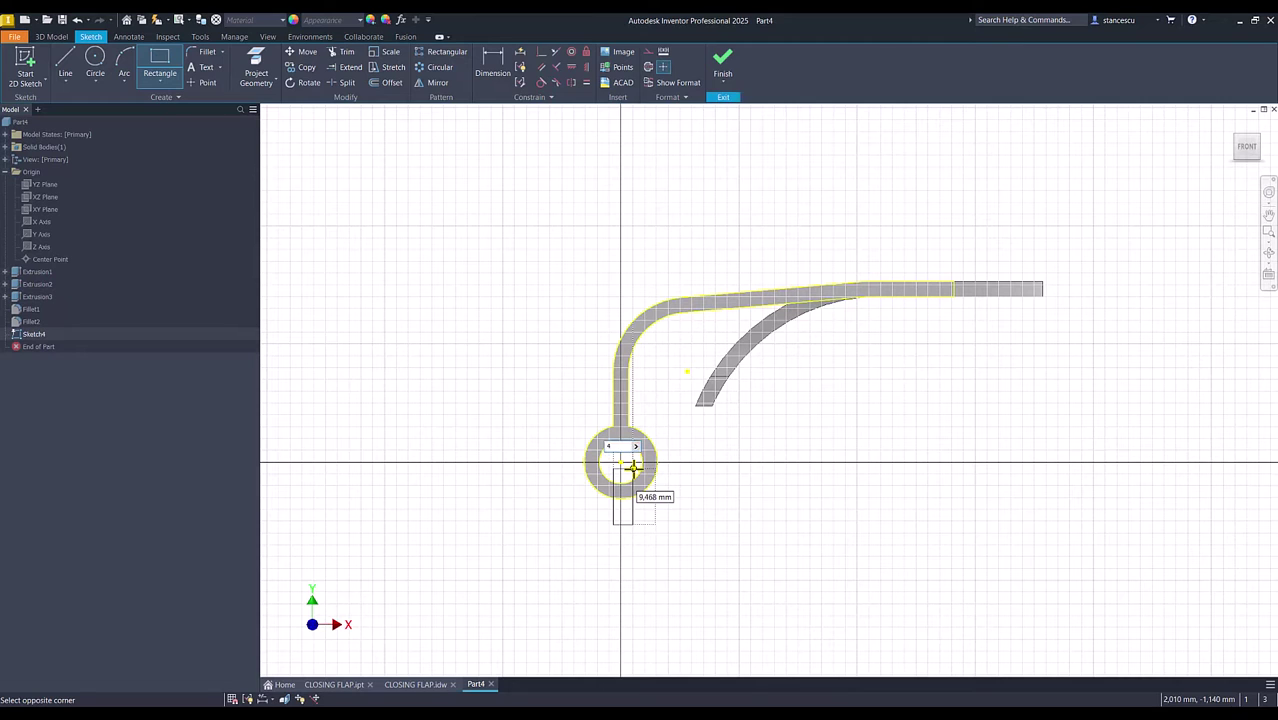
key("Return")
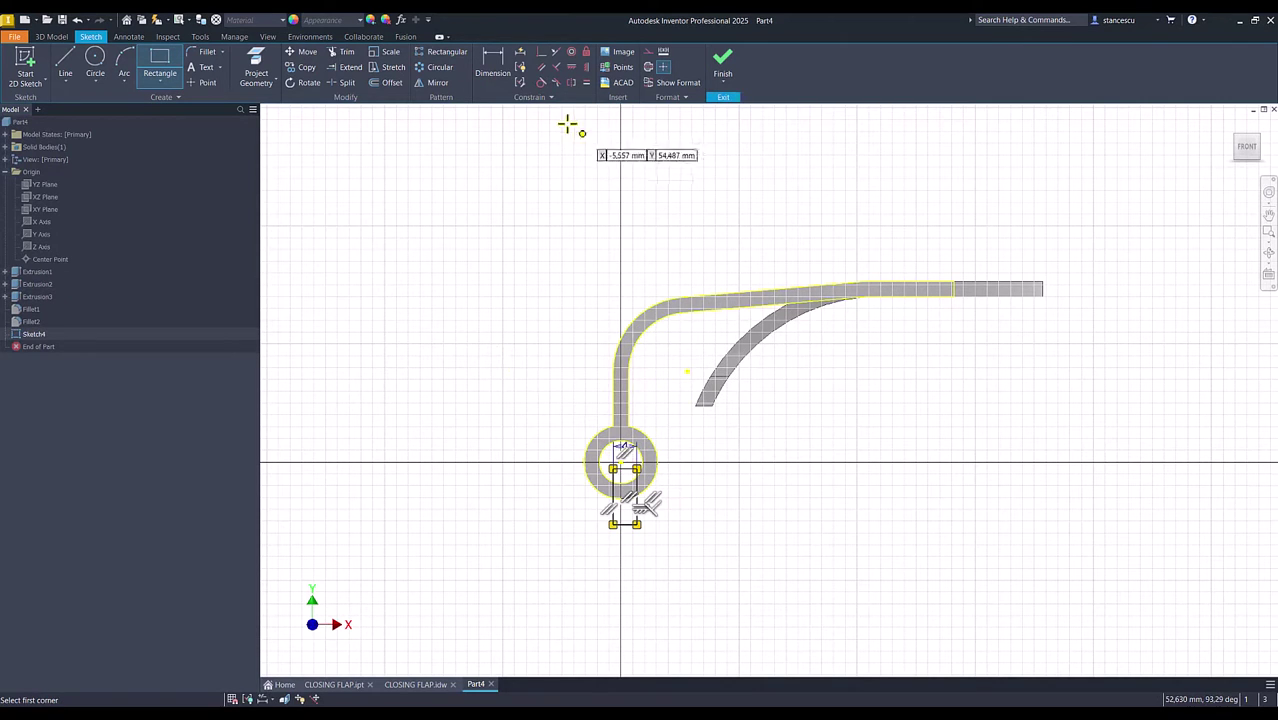
Make the rectangle's top point coincident with the circle centre and its bottom edge tangent to the ring, then finish the sketch
left_click(543, 53)
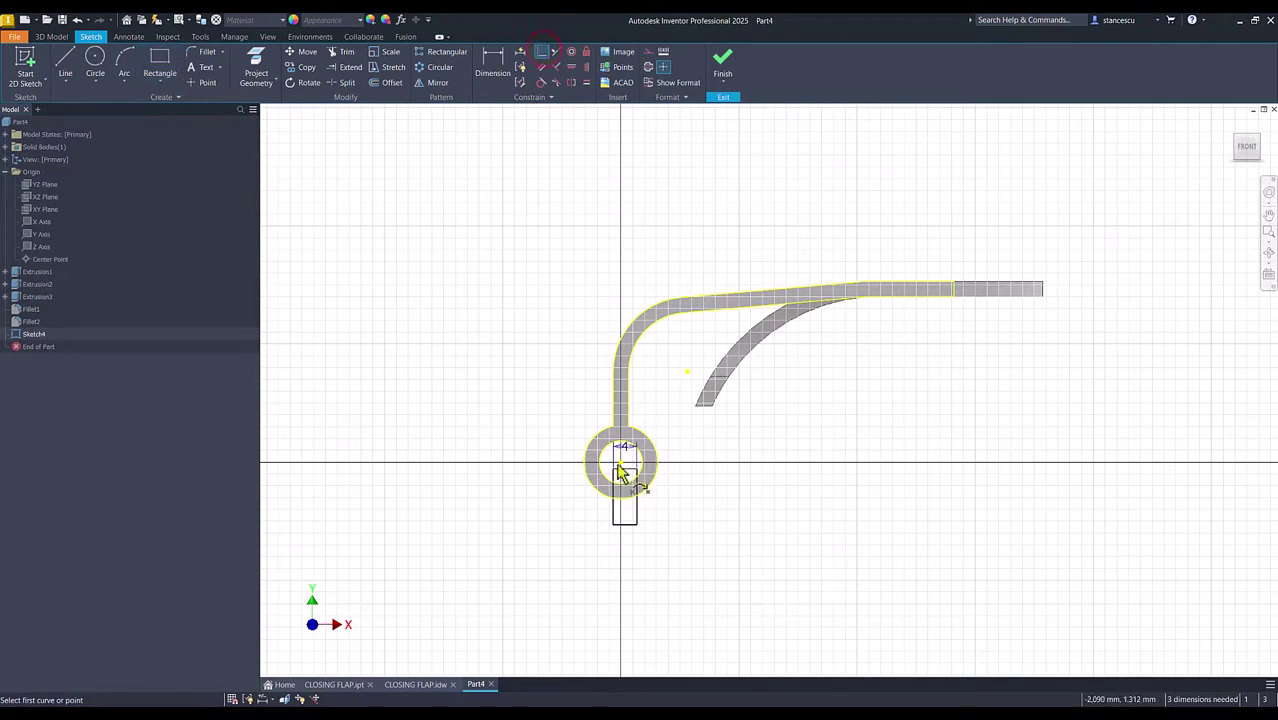
left_click(623, 470)
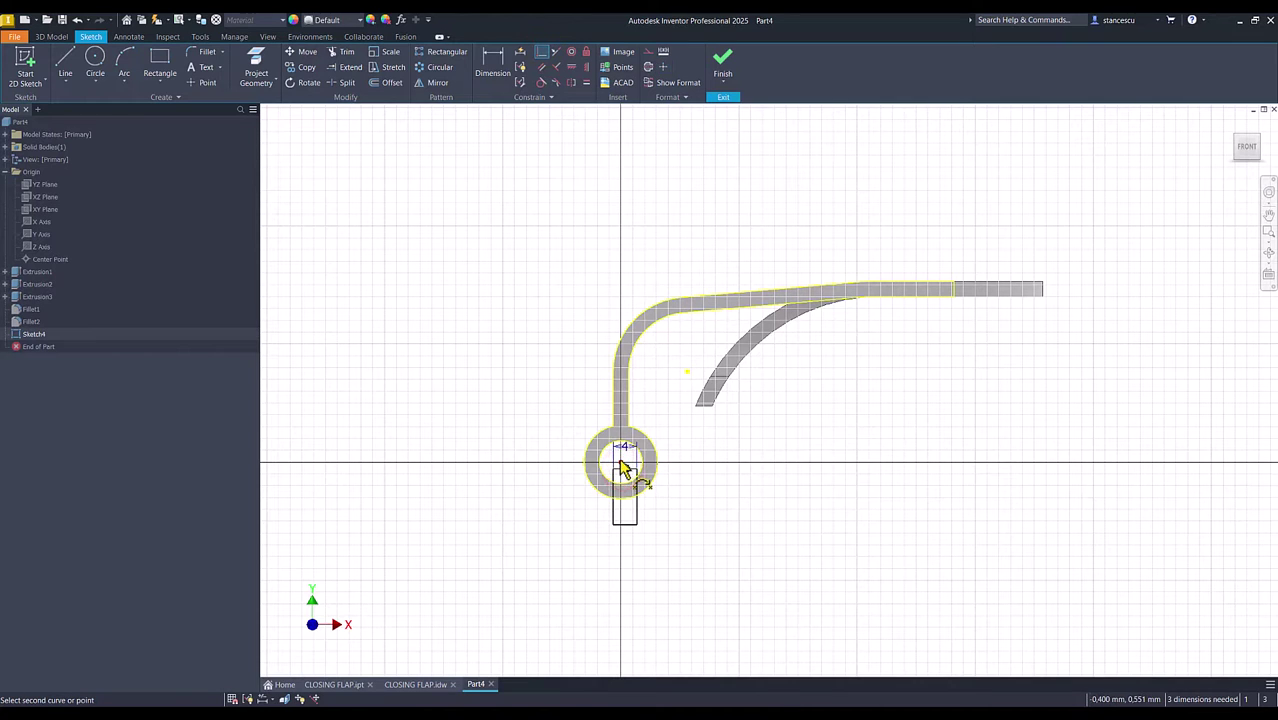
left_click(621, 464)
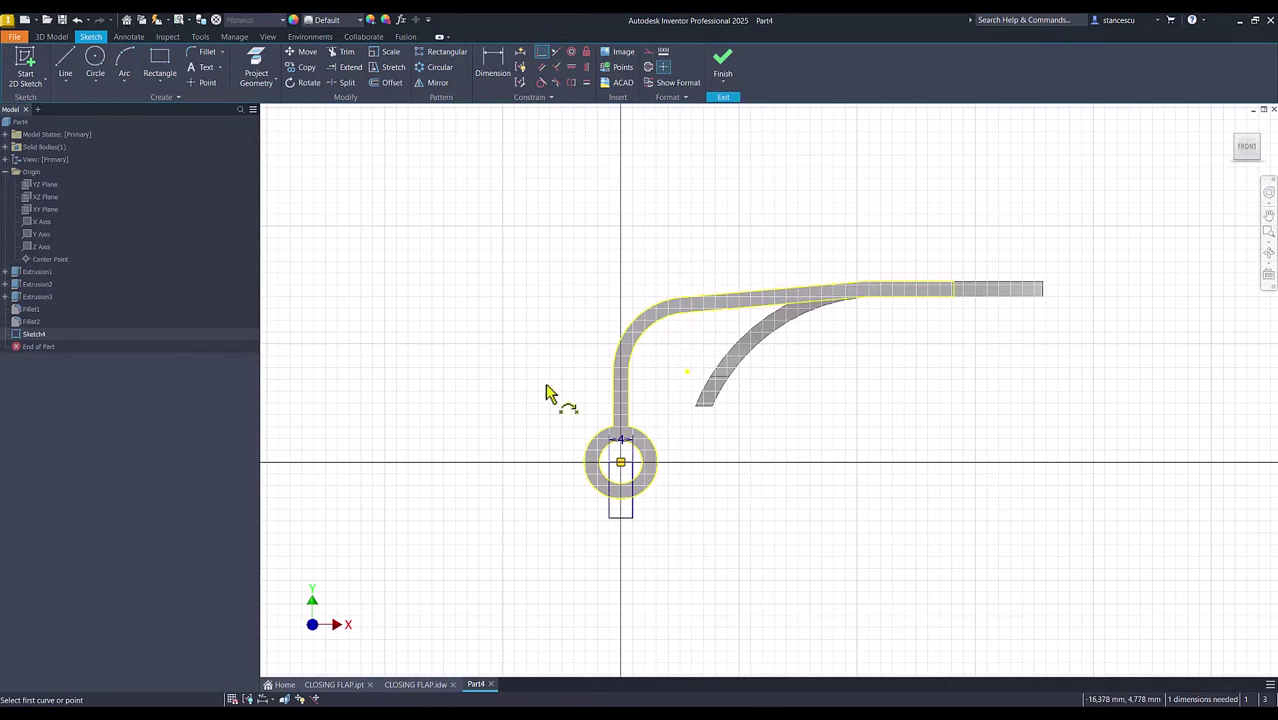
left_click(541, 82)
left_click(622, 518)
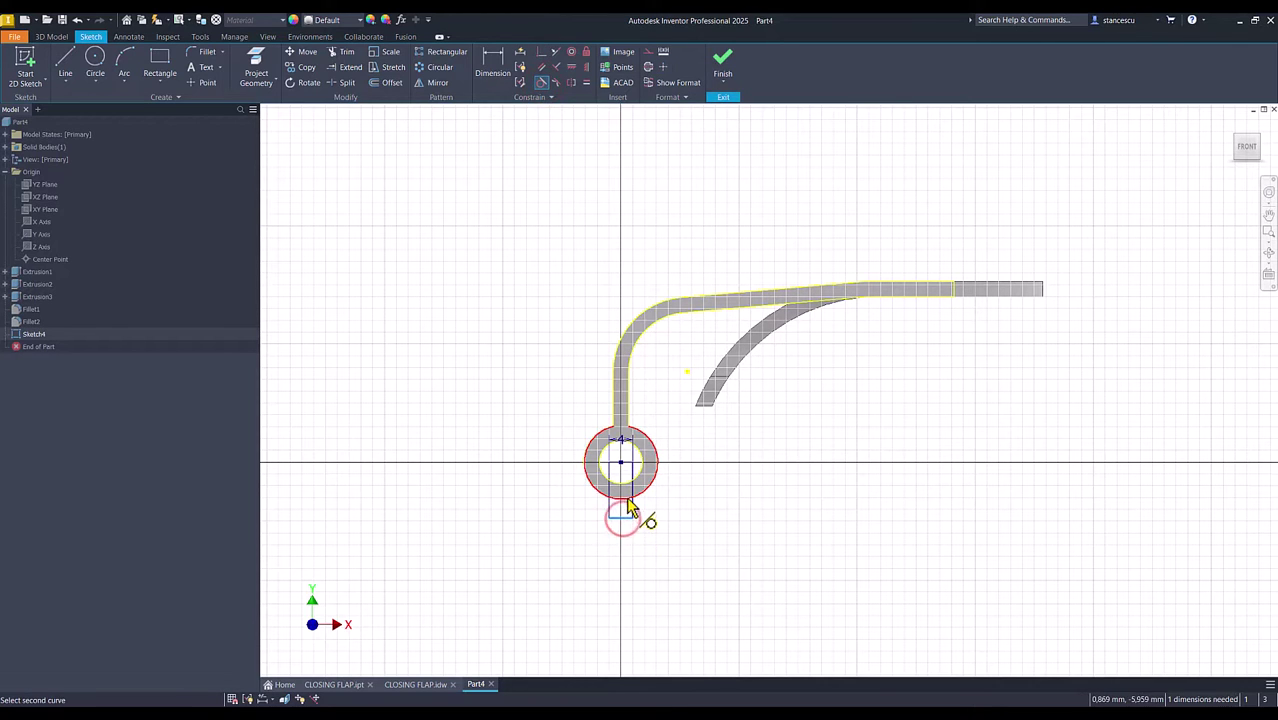
left_click(624, 515)
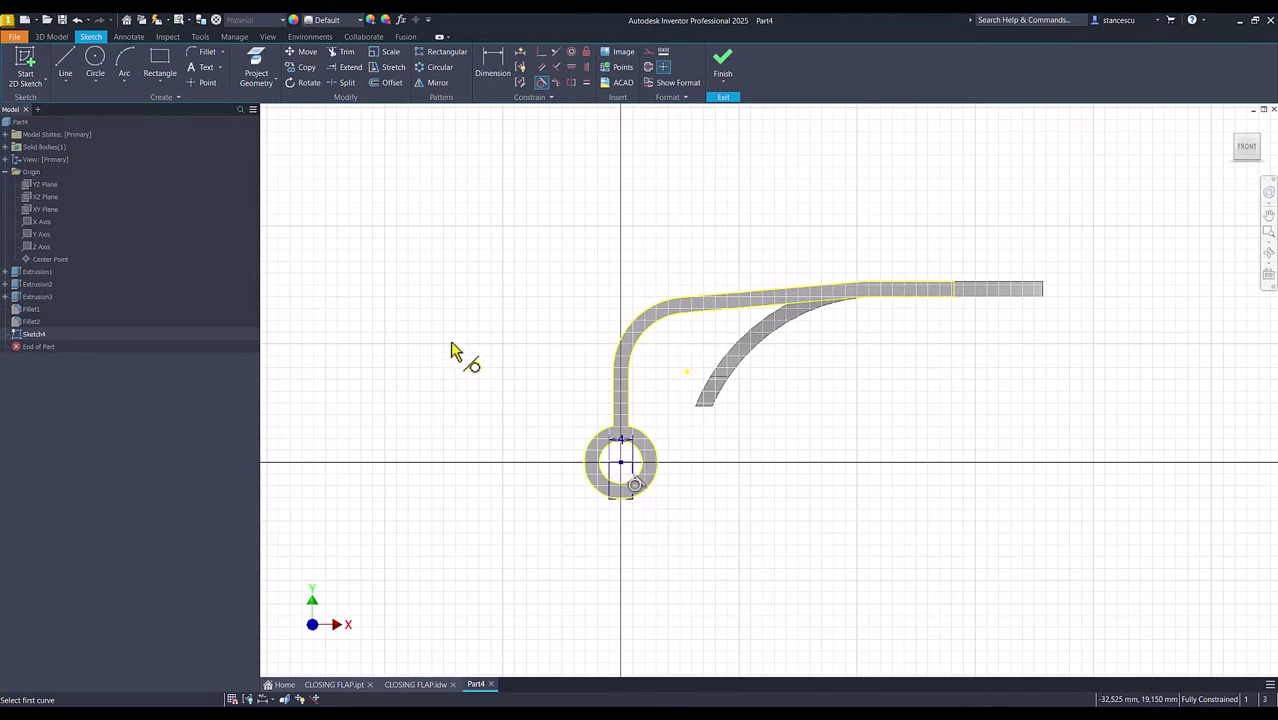
left_click(721, 72)
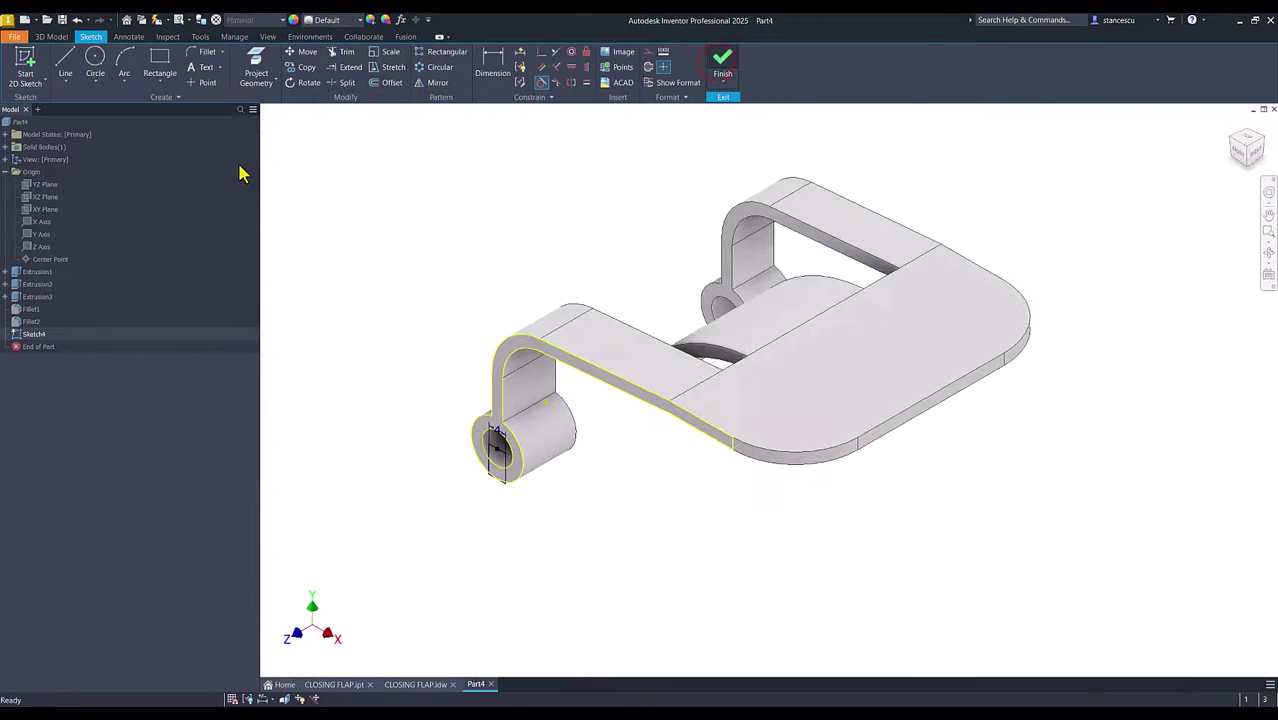
Extrude the rectangle profile as a Through All cut, splitting both hinge rings
key("e")
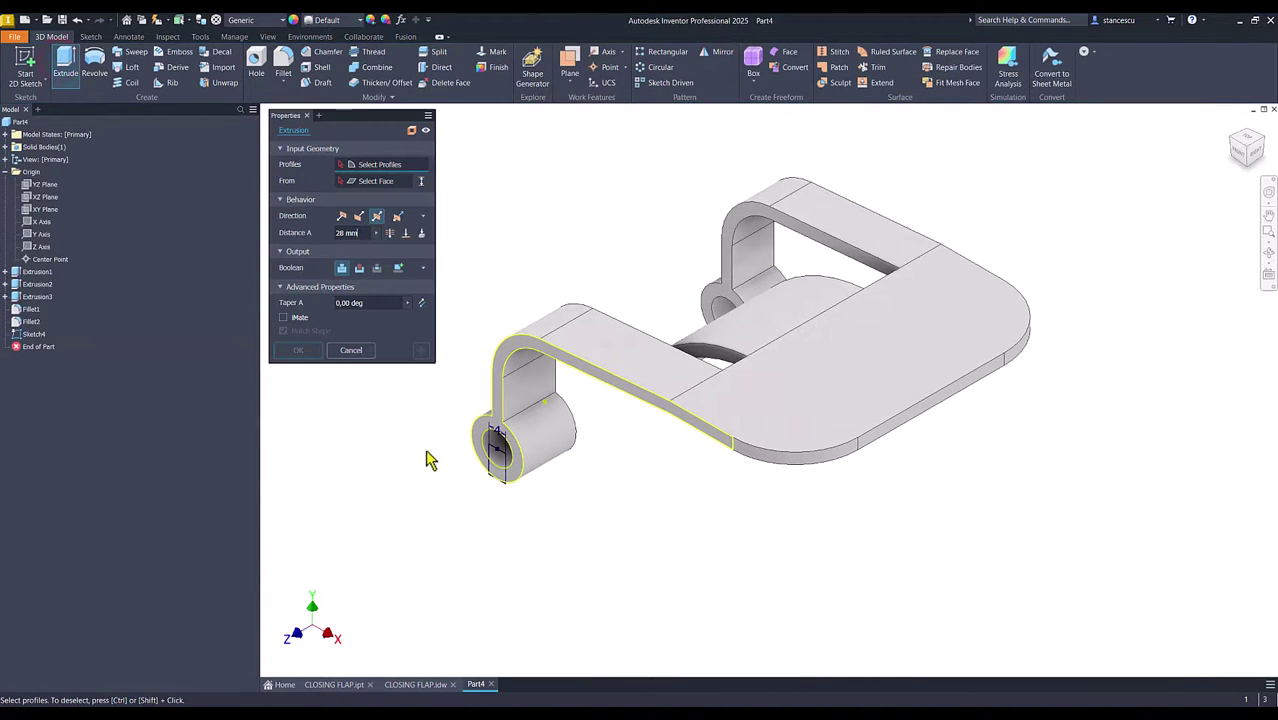
left_click(500, 462)
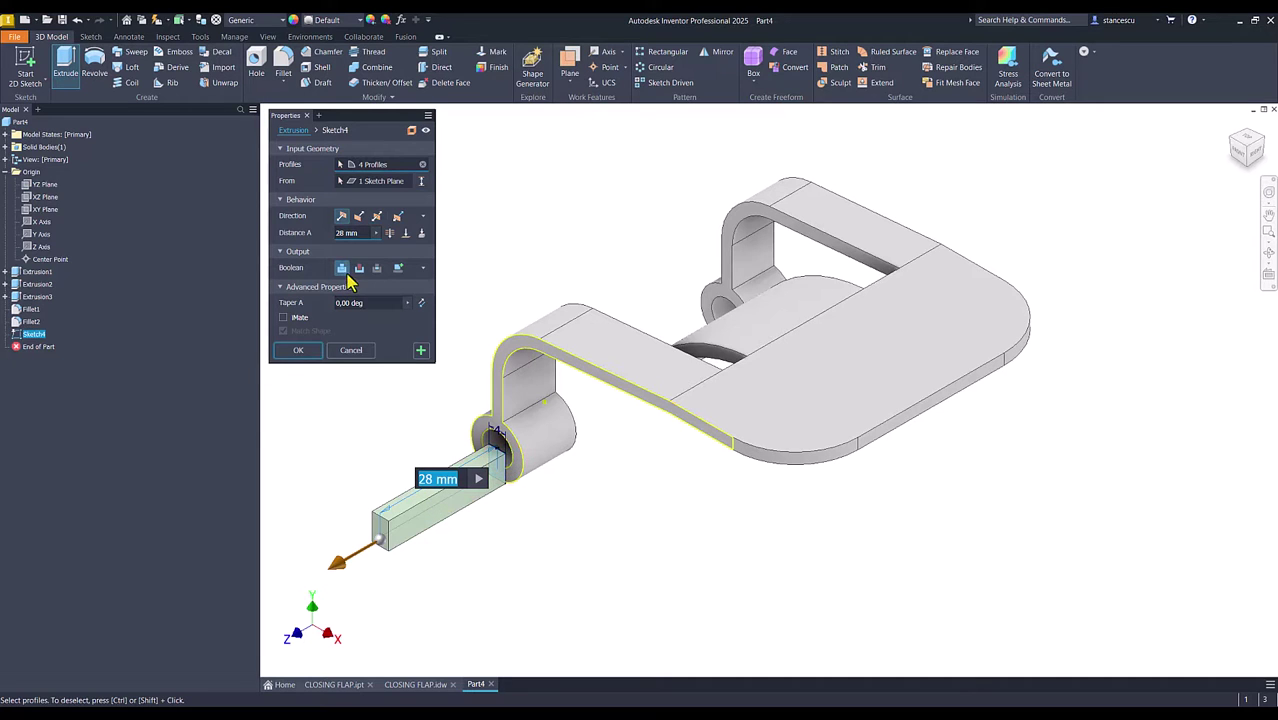
left_click(359, 268)
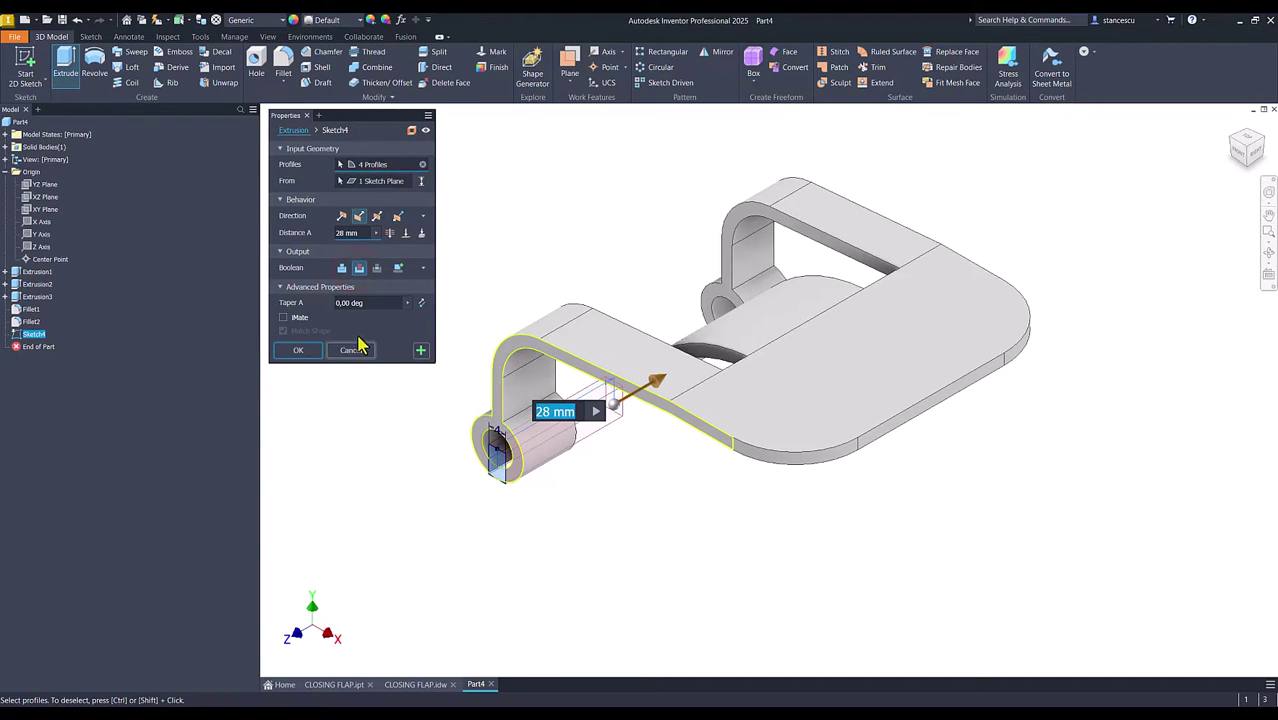
left_click(390, 232)
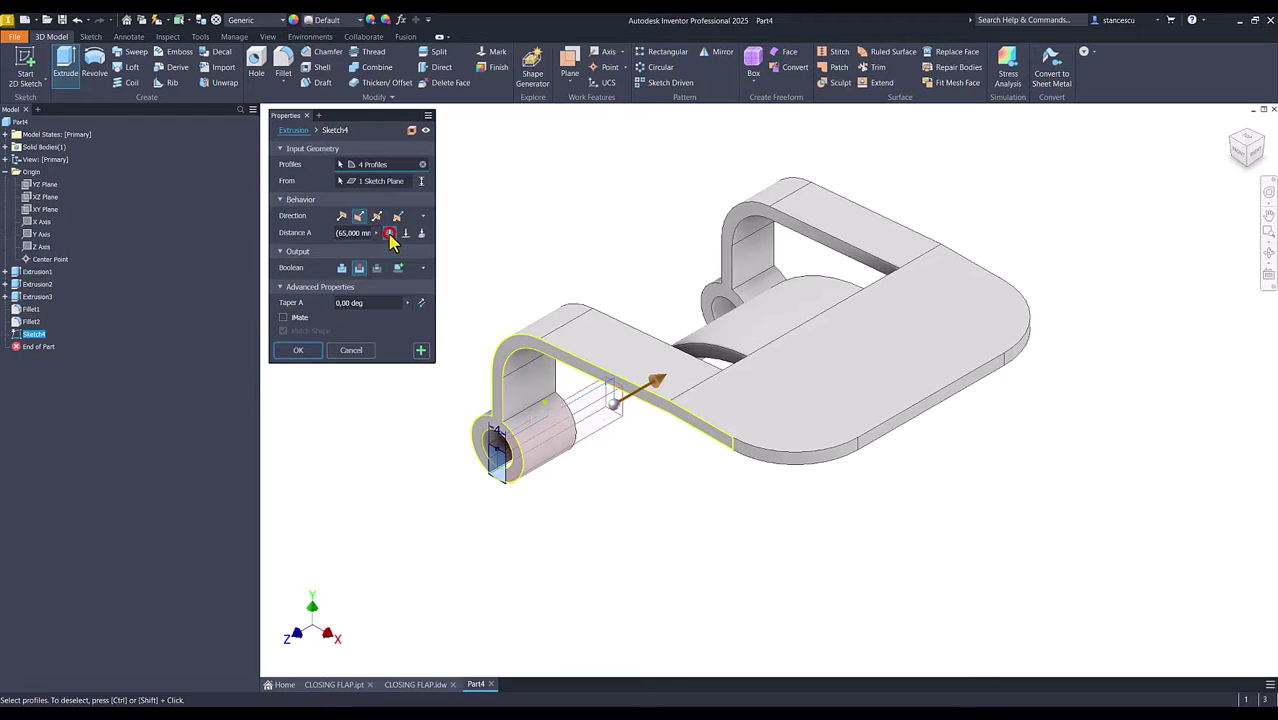
middle_click_drag(434, 531, 313, 353, "shift")
left_click(313, 353)
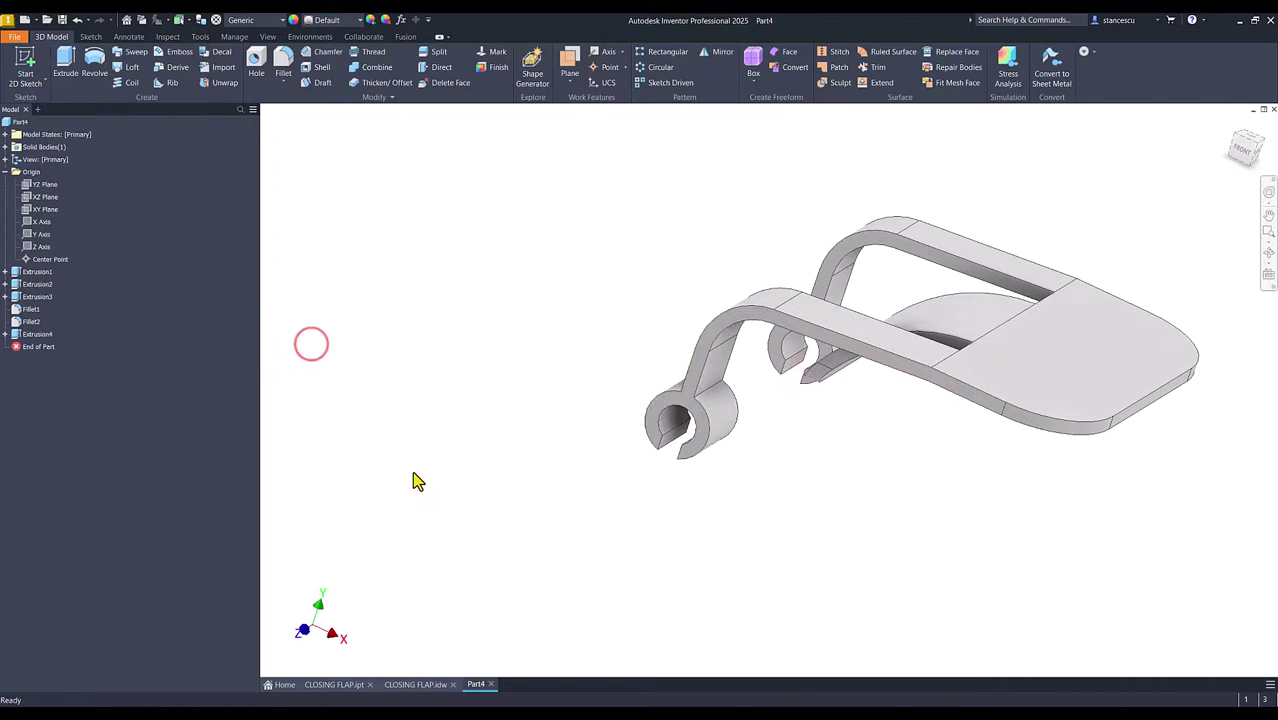
key("F6")
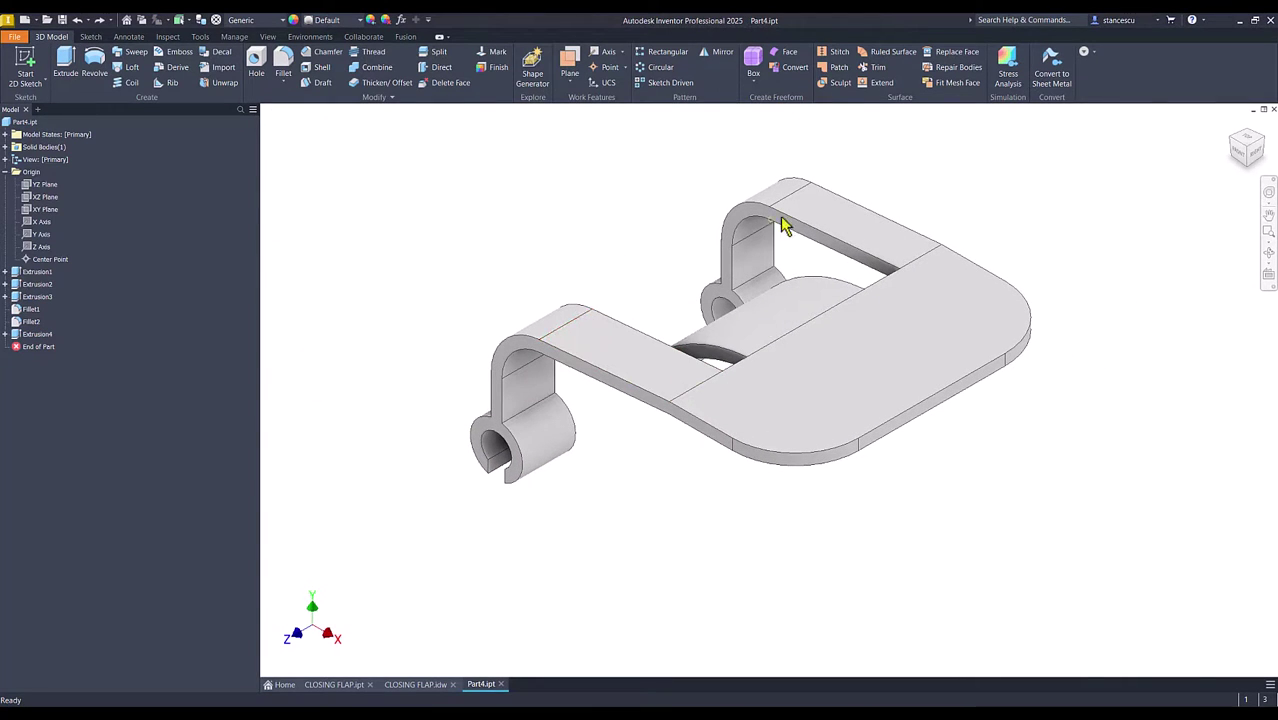
Measure the flap's top edges (10 mm and 12,675 mm), then expand Extrusion2 to reveal Sketch2
left_click(565, 190)
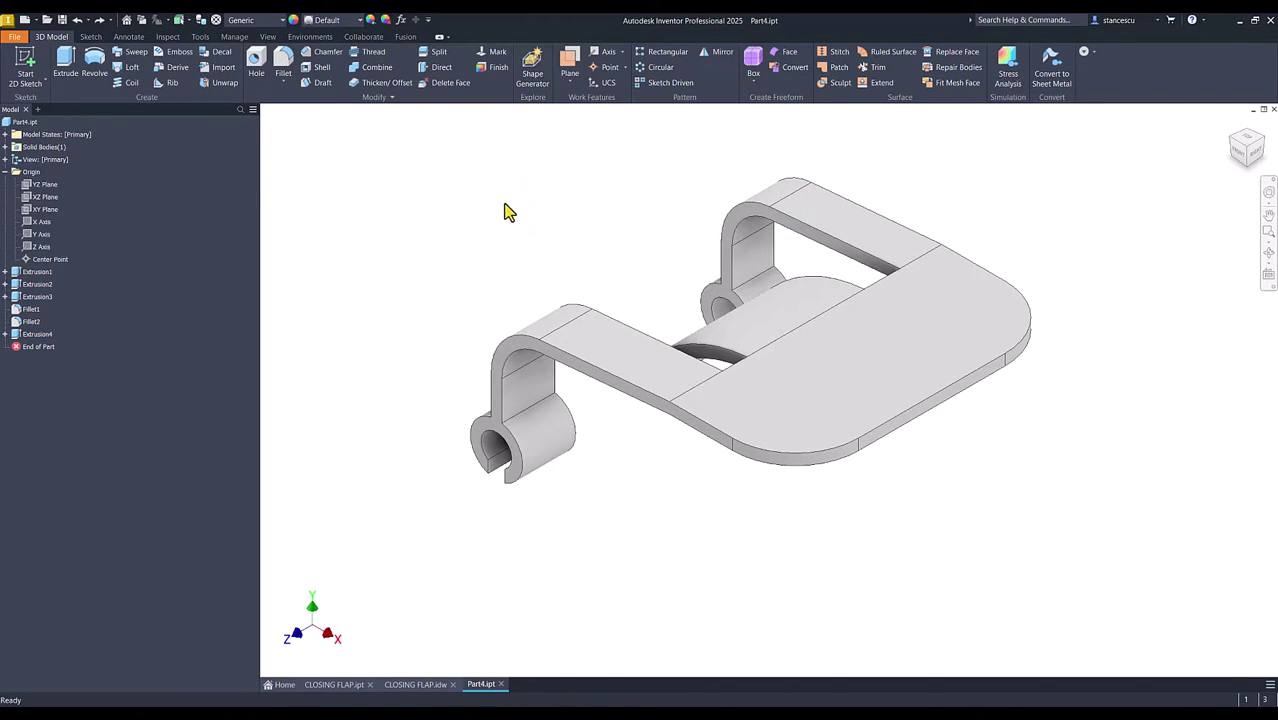
key("m")
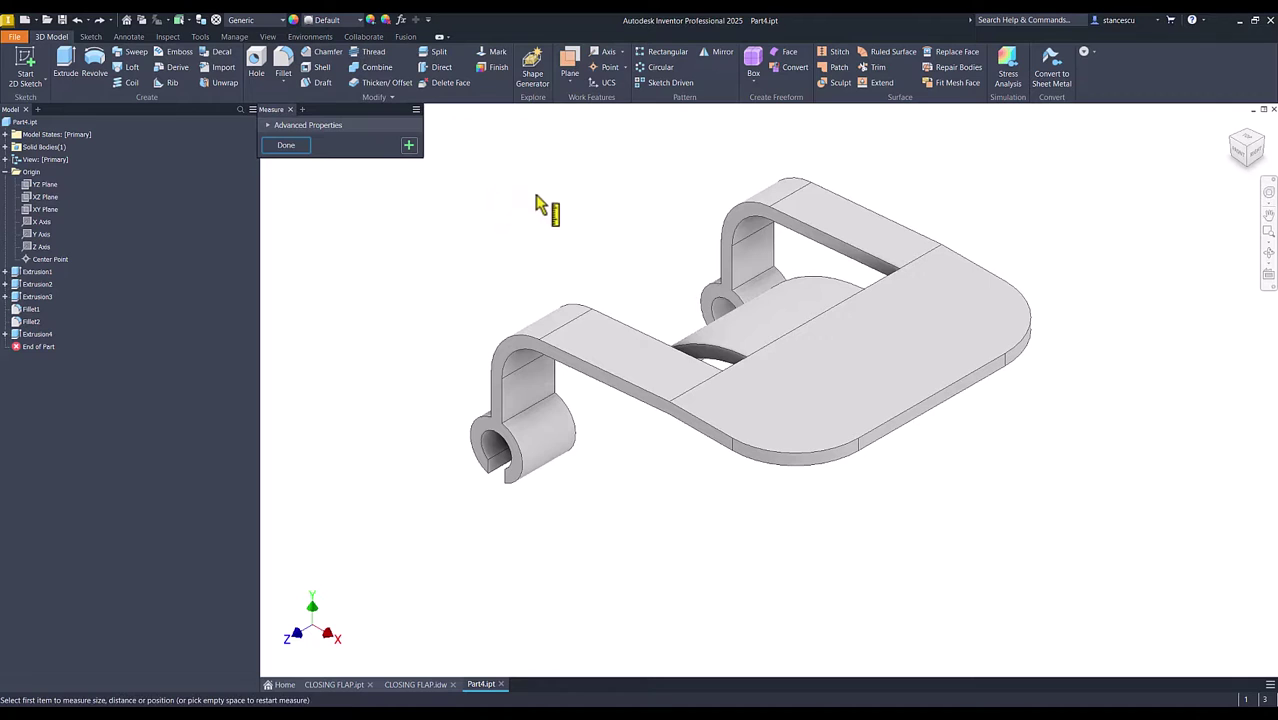
left_click(803, 191)
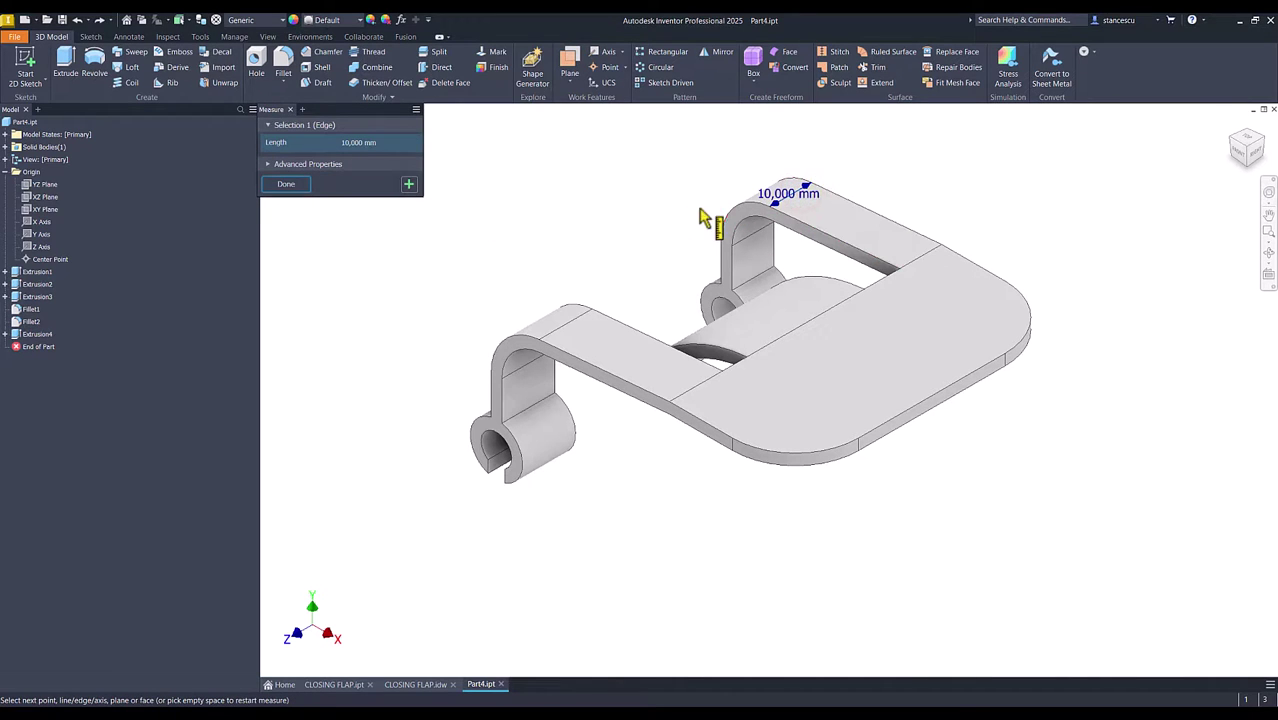
left_click(637, 194)
left_click(575, 319)
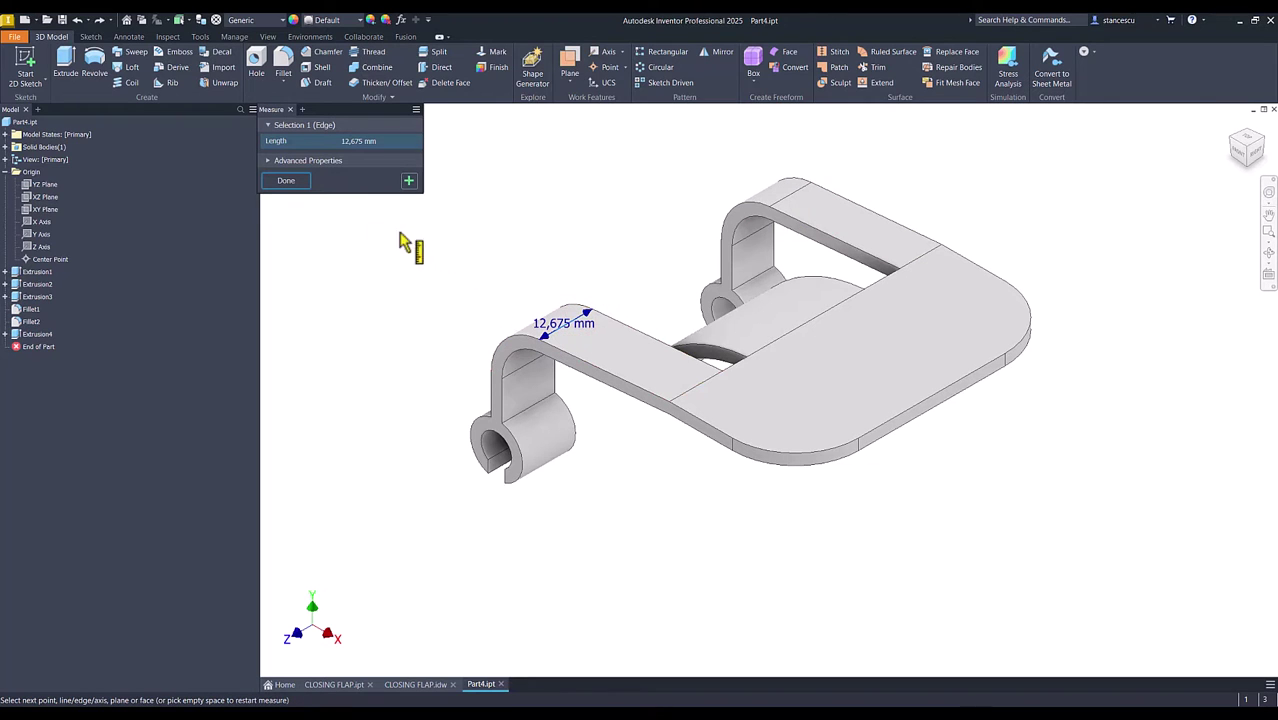
left_click(286, 181)
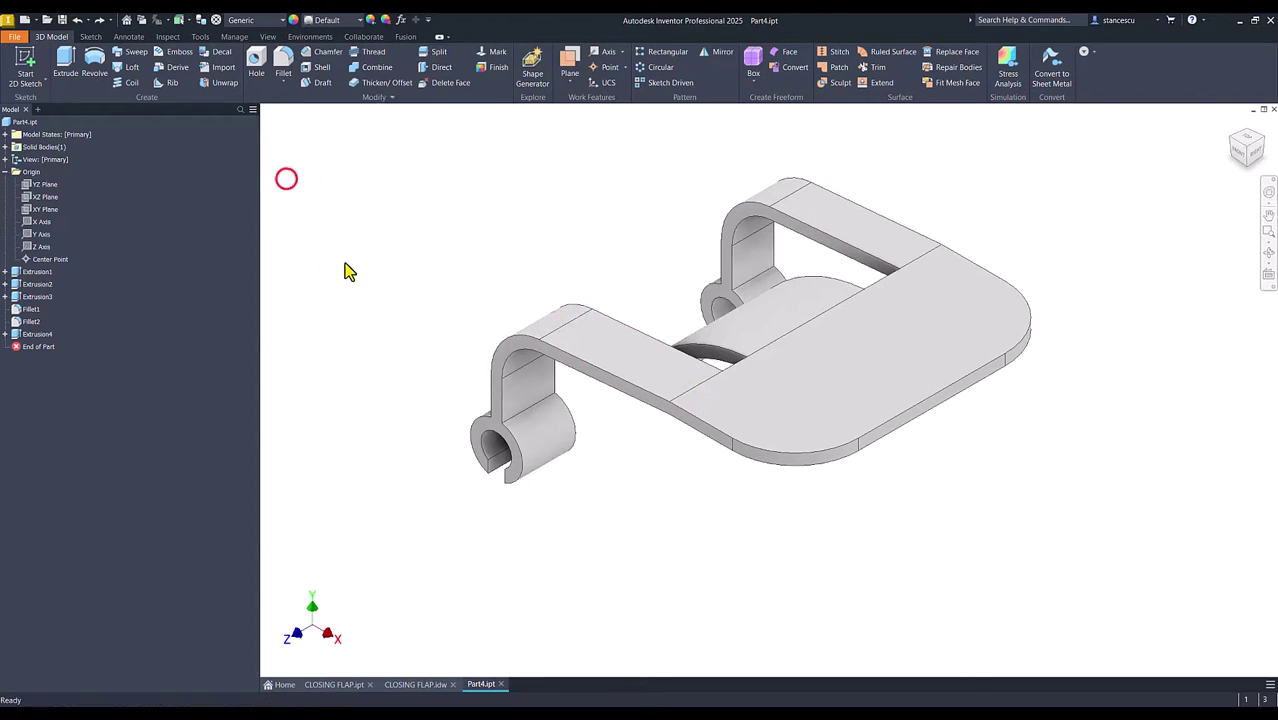
left_click(350, 254)
left_click(6, 285)
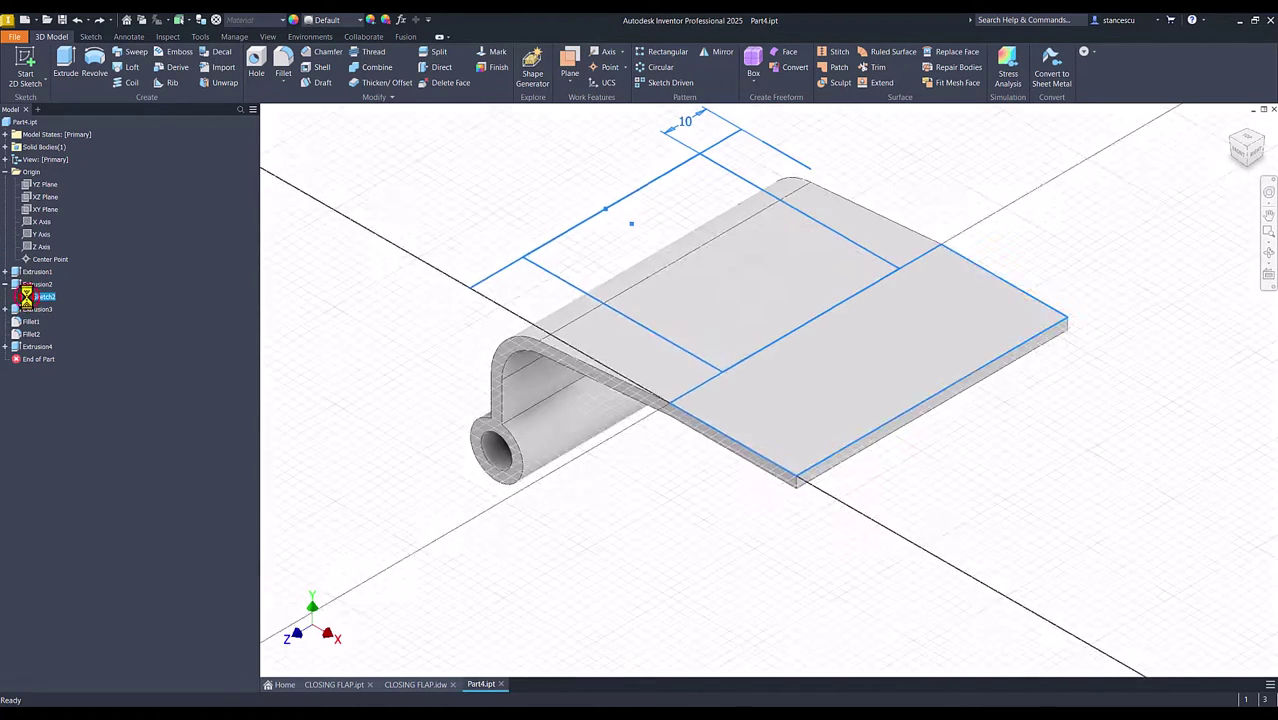
Edit Sketch2, deleting the left vertical line and a constraint, and shift the left edge left
double_click(26, 296)
left_click(361, 302)
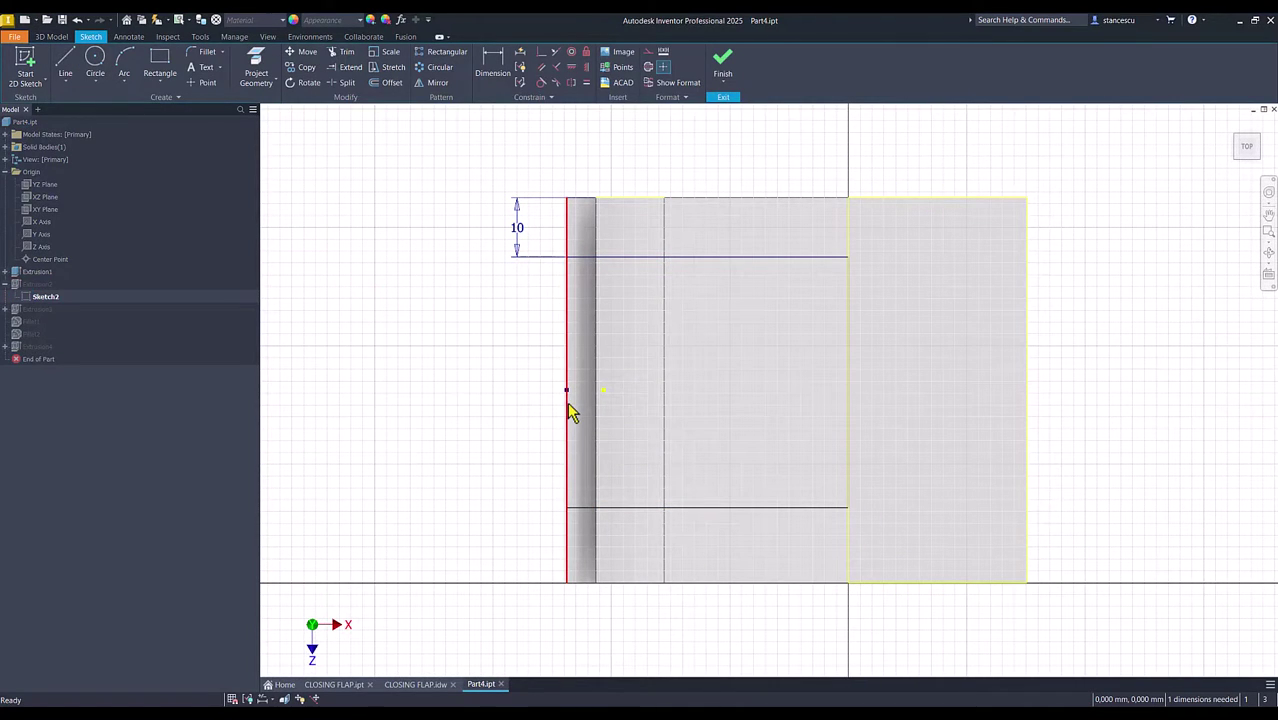
left_click(565, 531)
key("Delete")
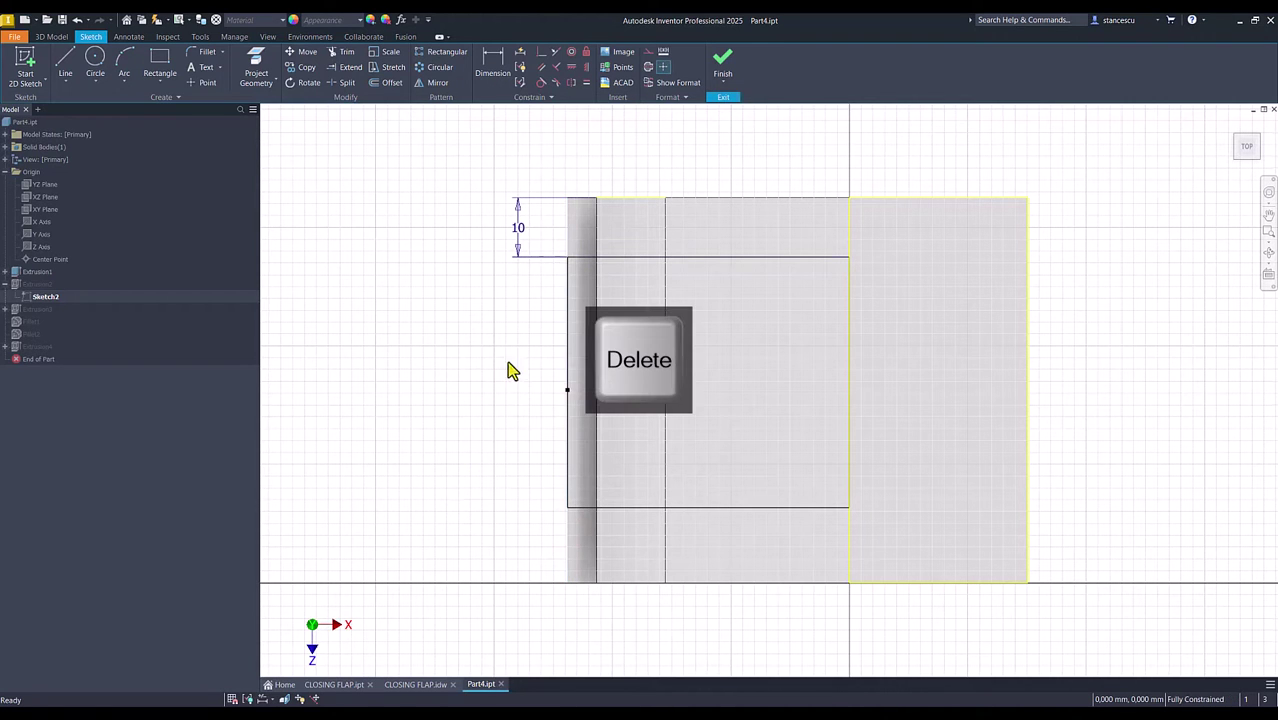
left_click_drag(565, 440, 506, 440)
left_click(437, 398)
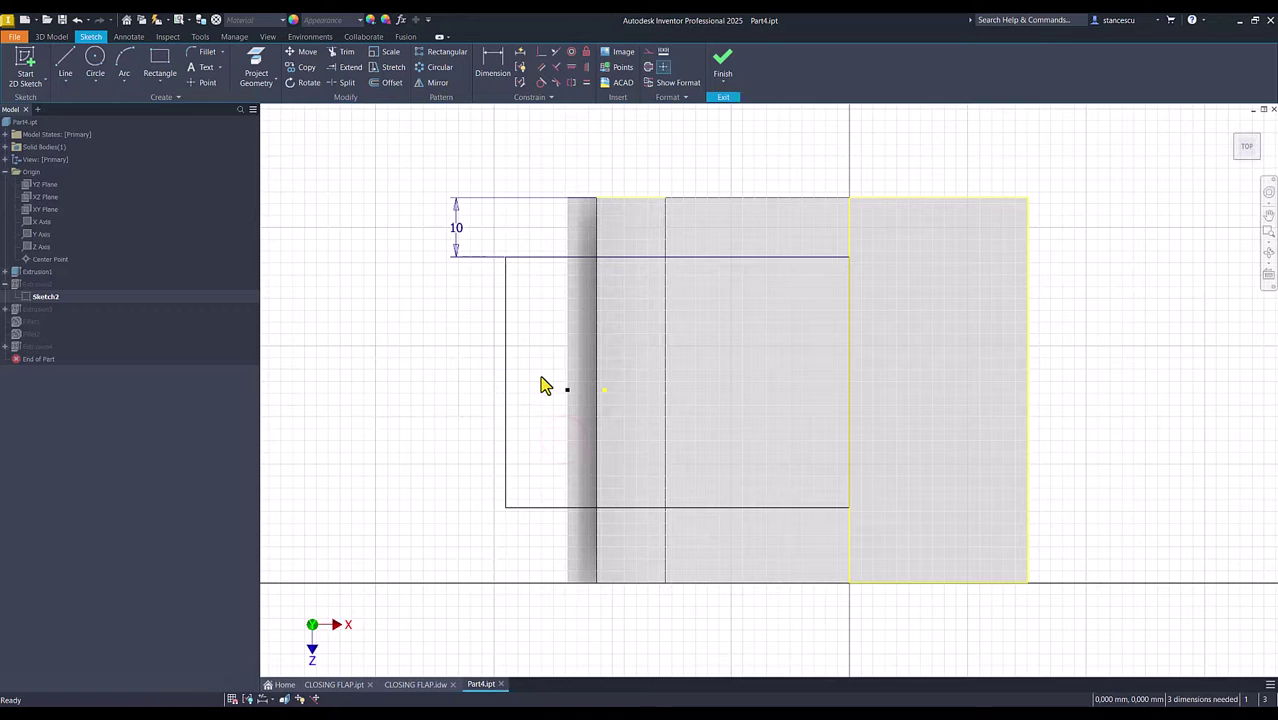
key("Delete")
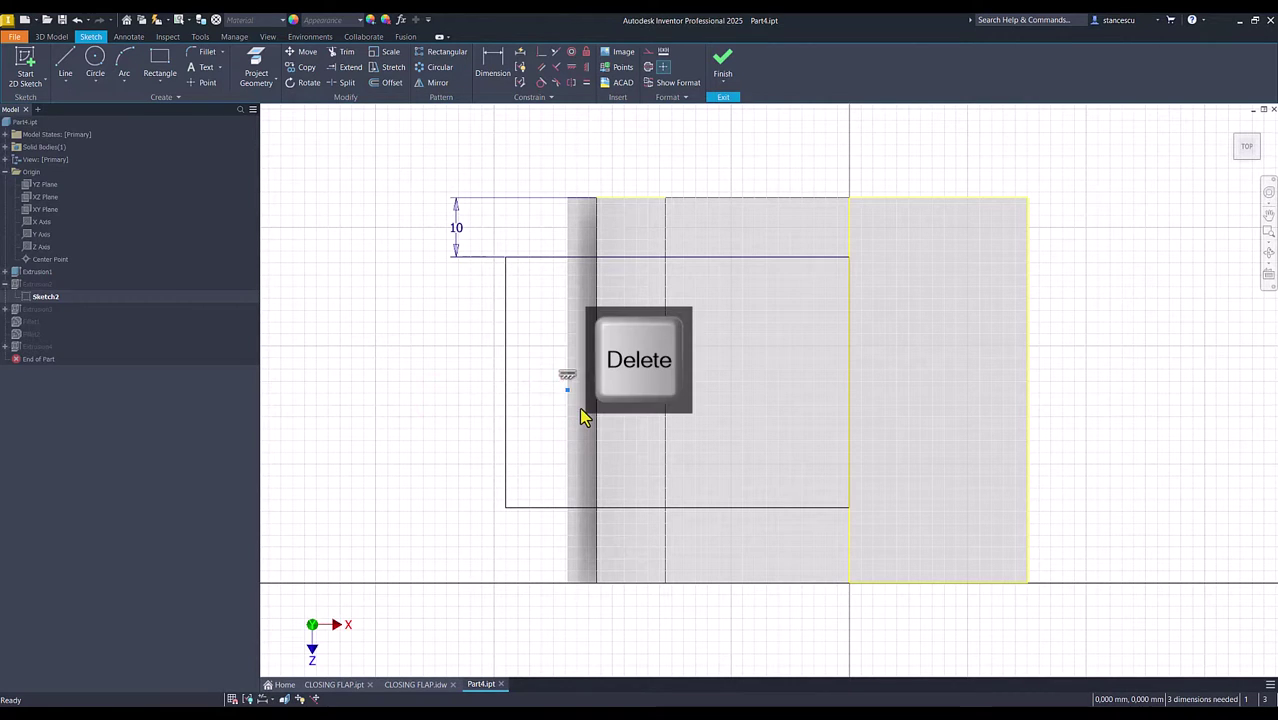
left_click(405, 315)
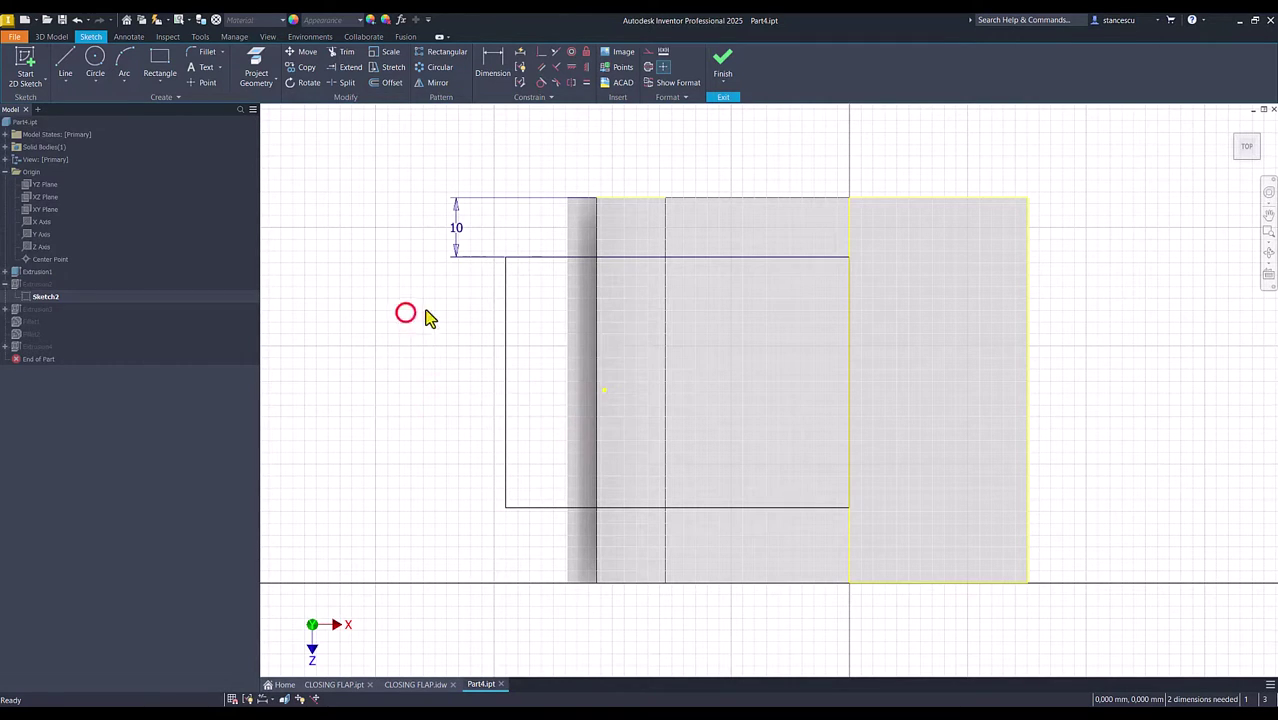
Constrain the left line's midpoint horizontally with the sketch centre point
left_click(571, 69)
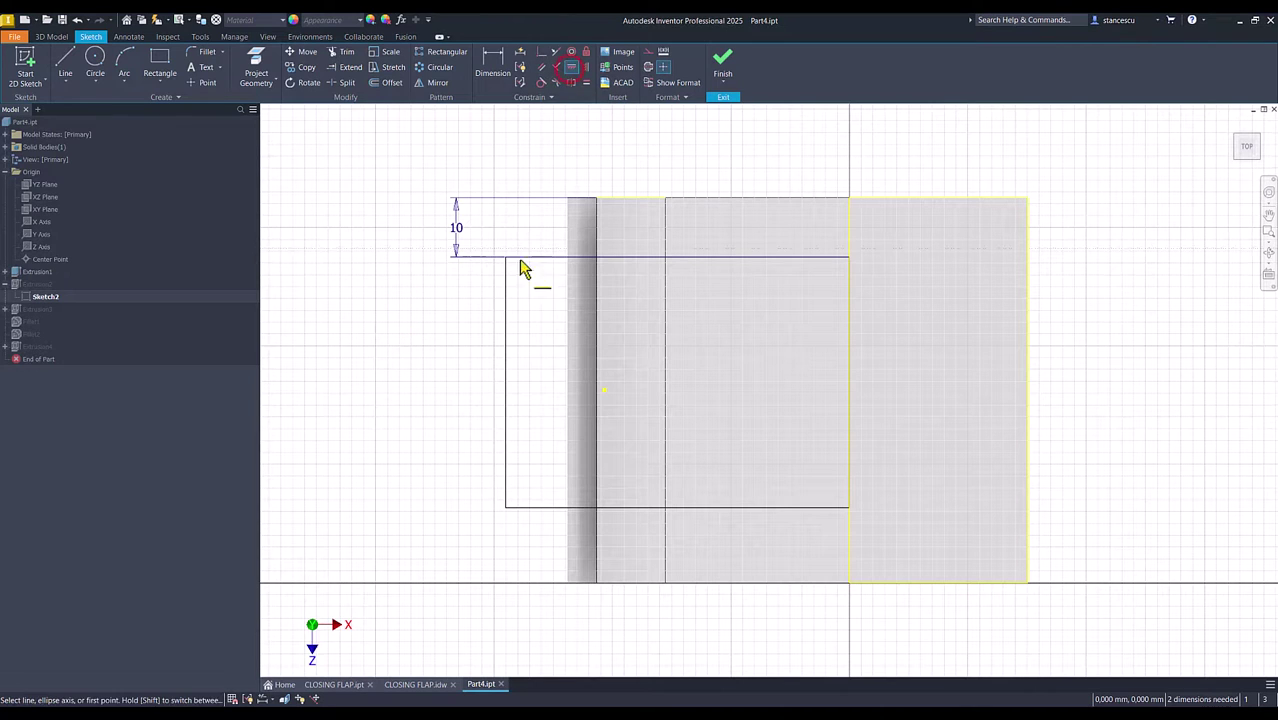
left_click(506, 383)
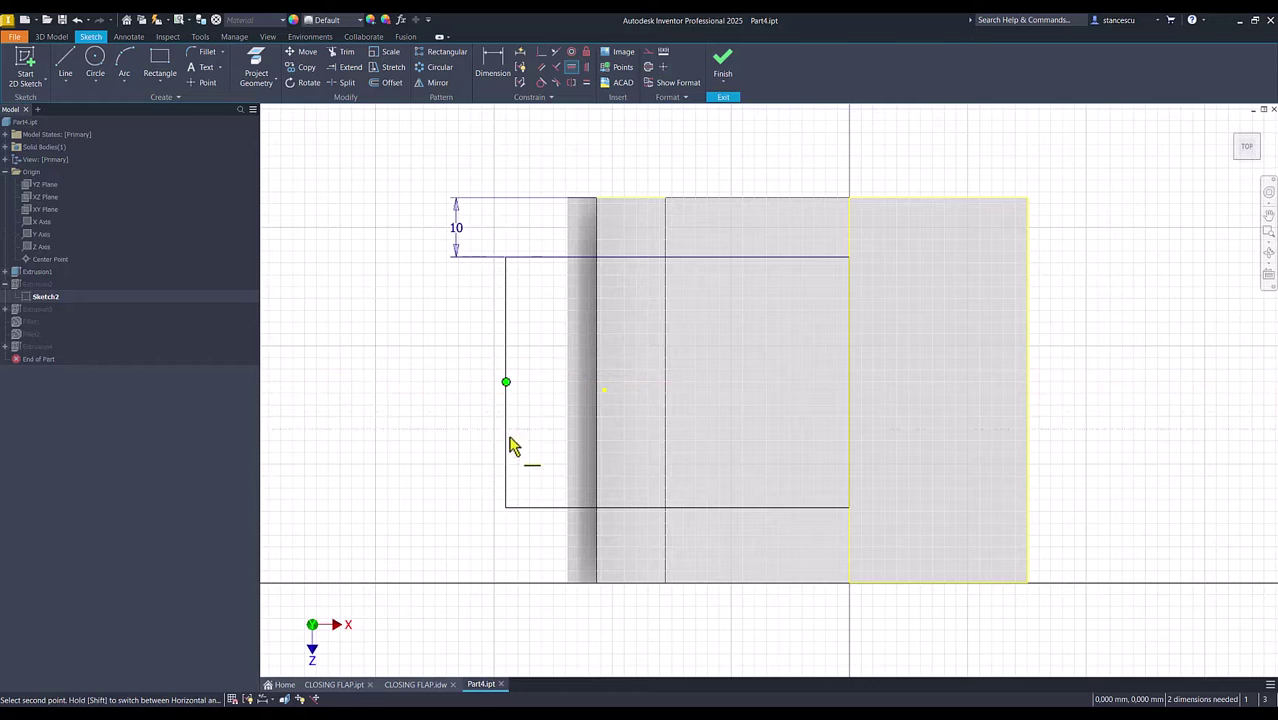
left_click(604, 391)
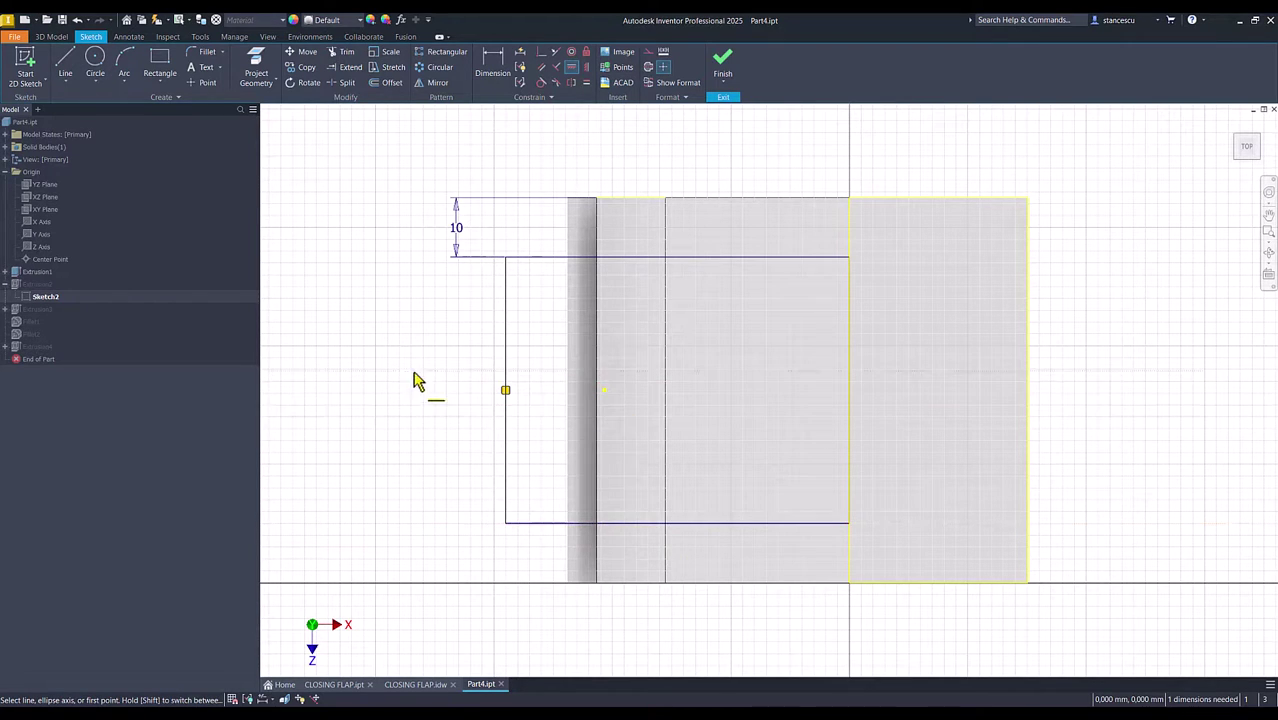
left_click(492, 62)
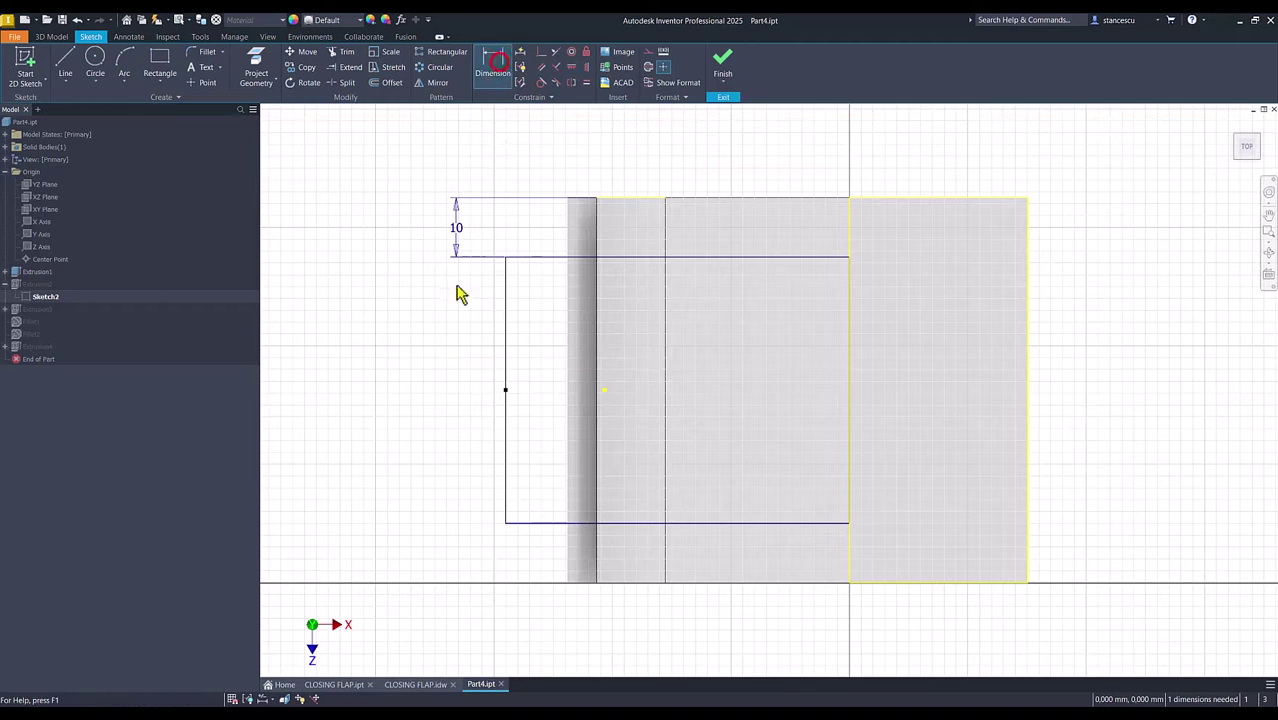
left_click(571, 524)
left_click(689, 586)
key("Escape")
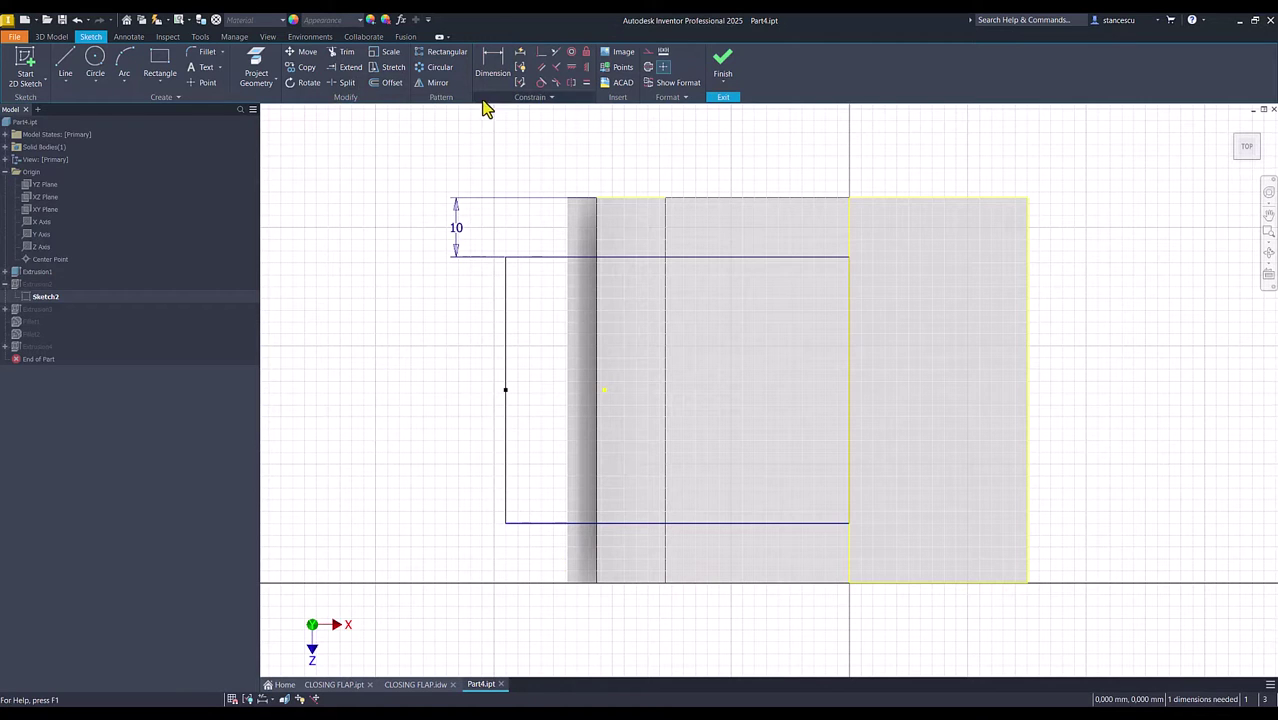
Project the part's left edge and make the left sketch line collinear with it
left_click(257, 70)
left_click(565, 405)
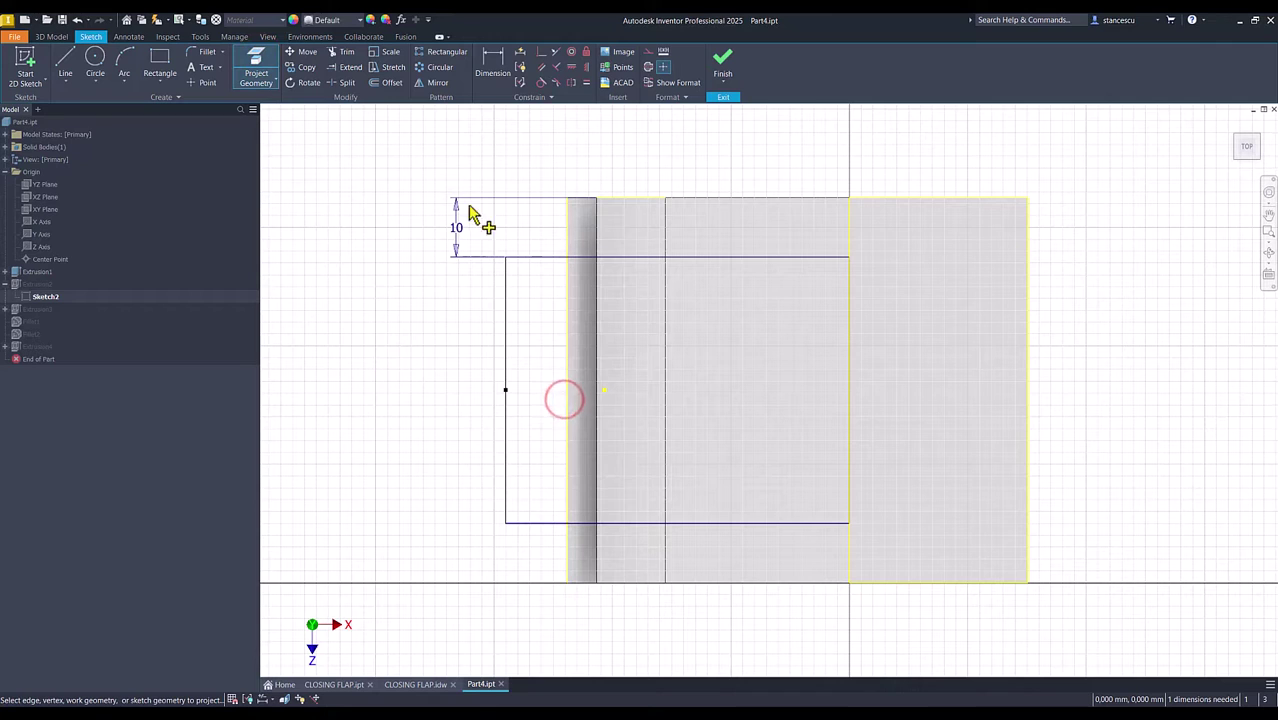
left_click(556, 52)
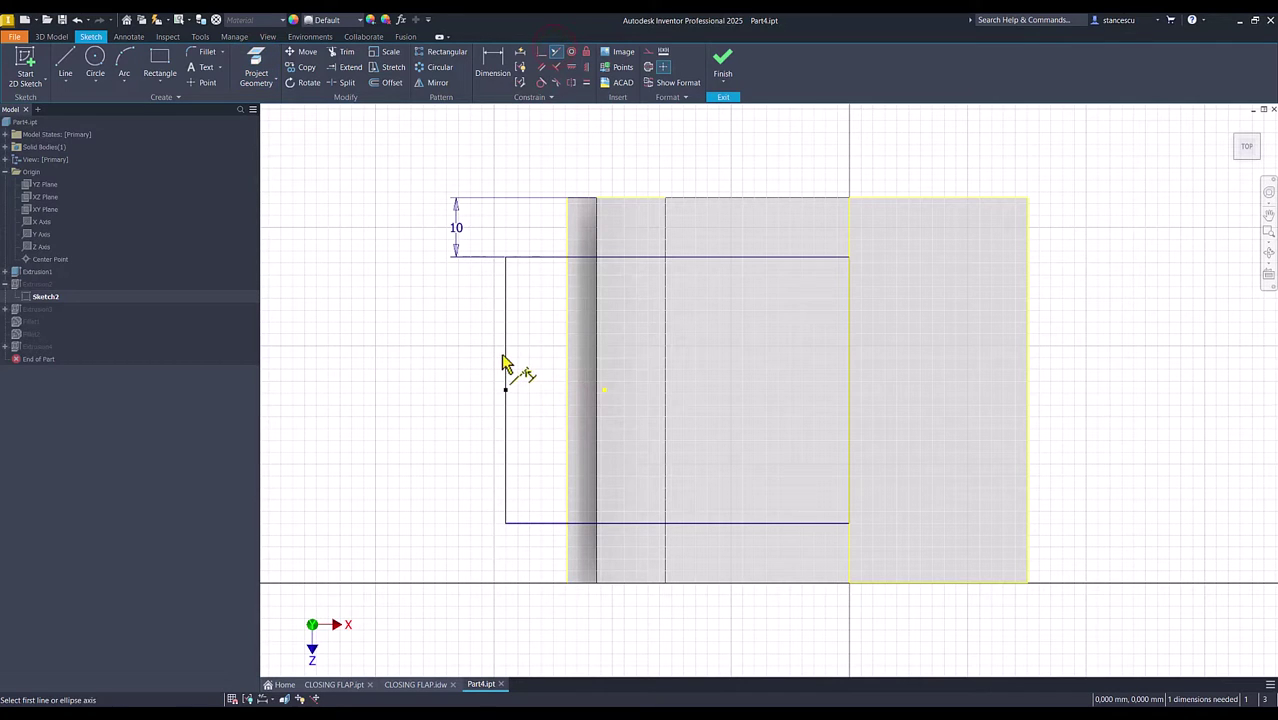
left_click(506, 366)
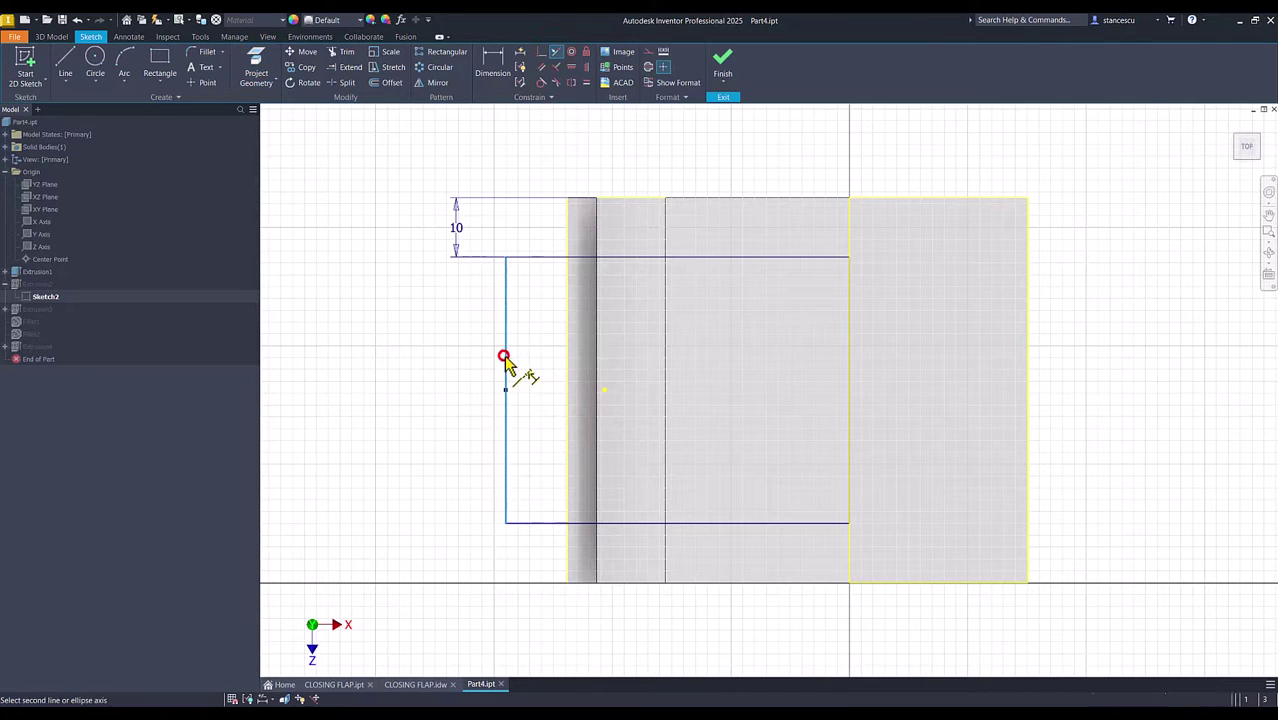
left_click(568, 369)
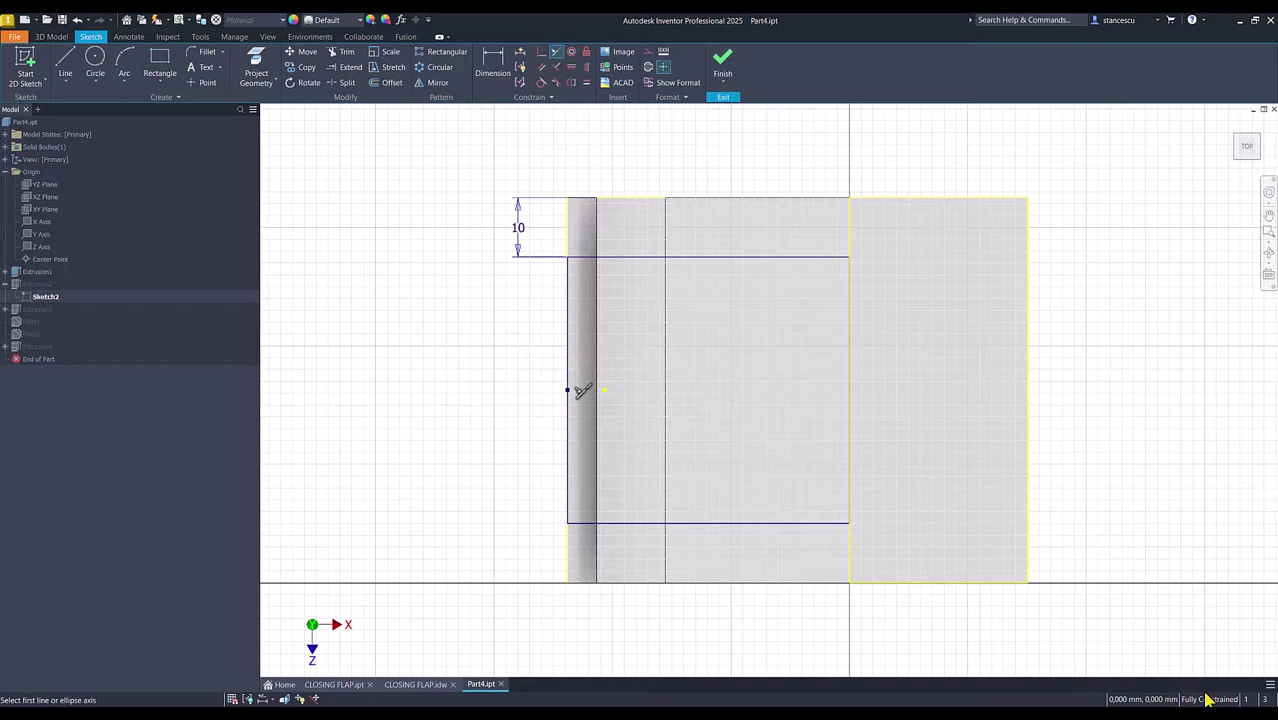
left_click(460, 358)
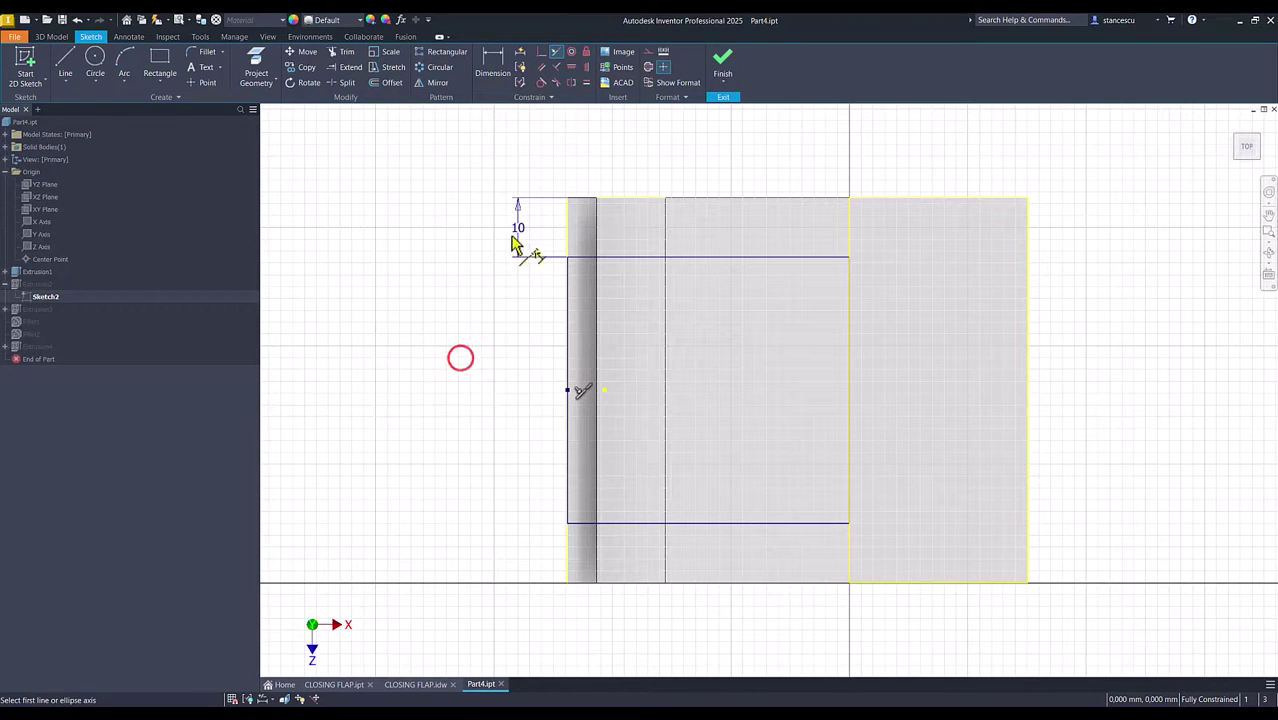
Finish Sketch2 and collapse Extrusion2 and Origin in the browser
left_click(720, 68)
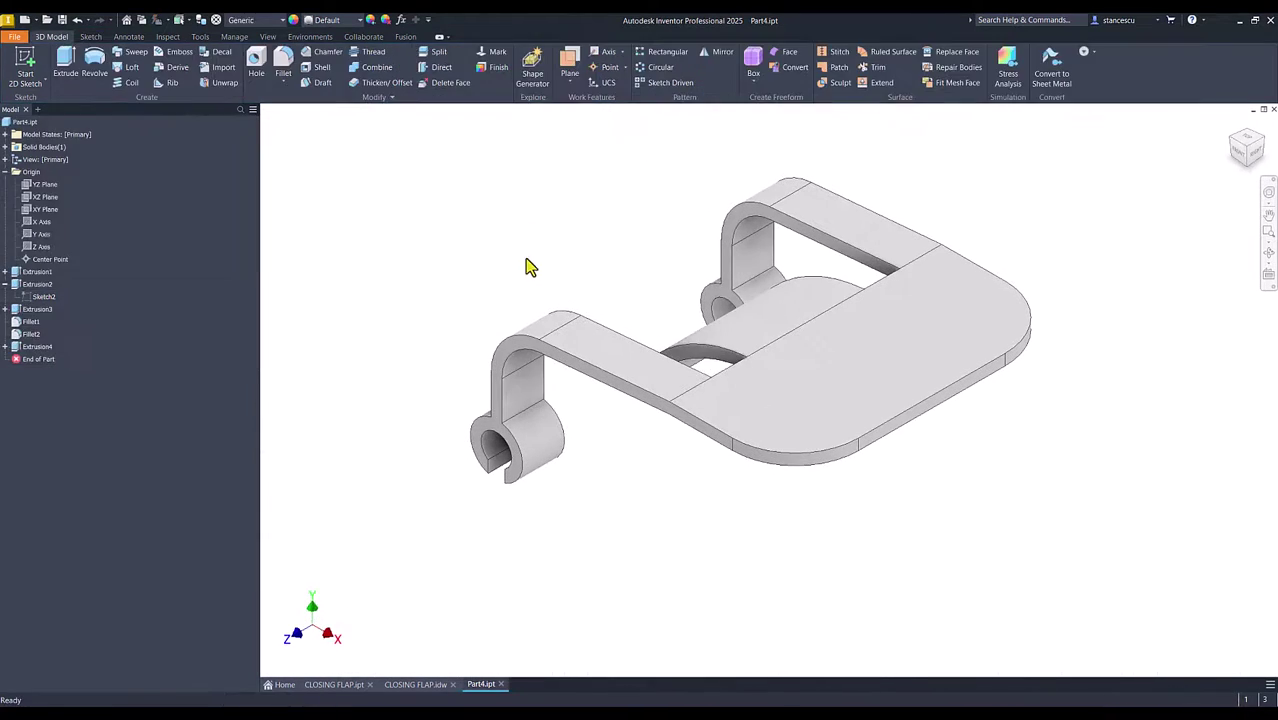
left_click(416, 268)
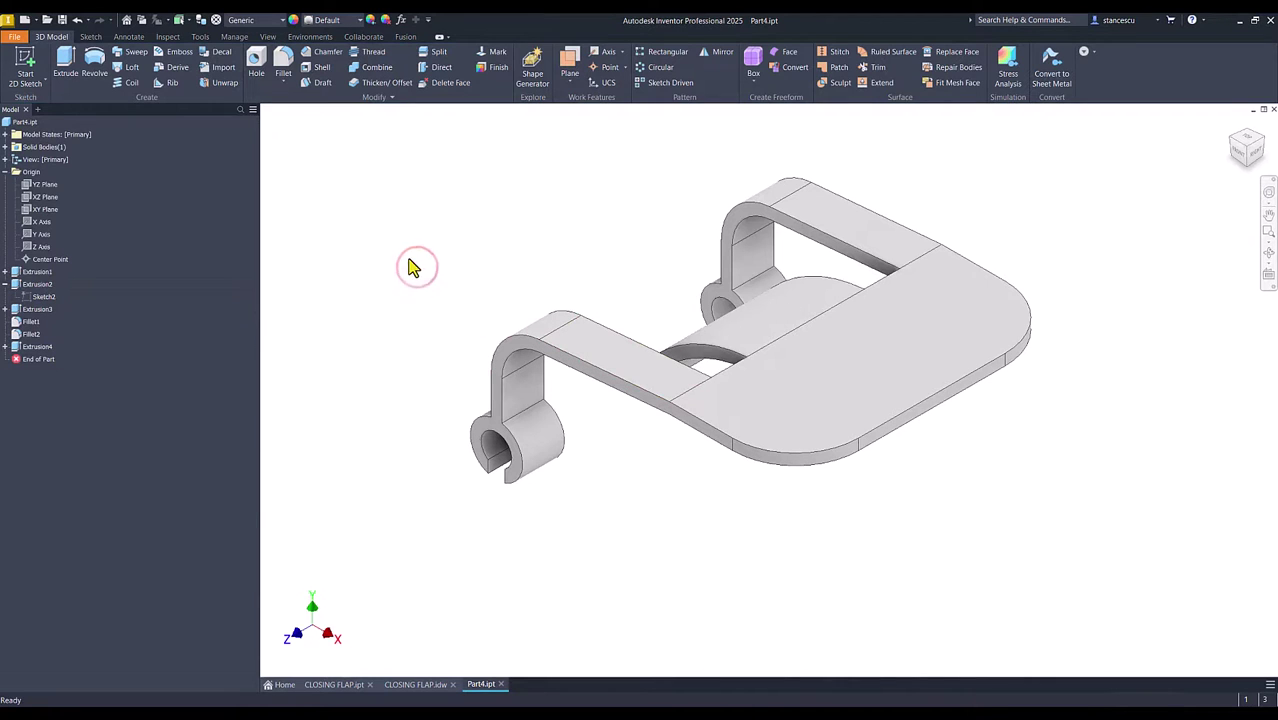
left_click(5, 285)
left_click(6, 172)
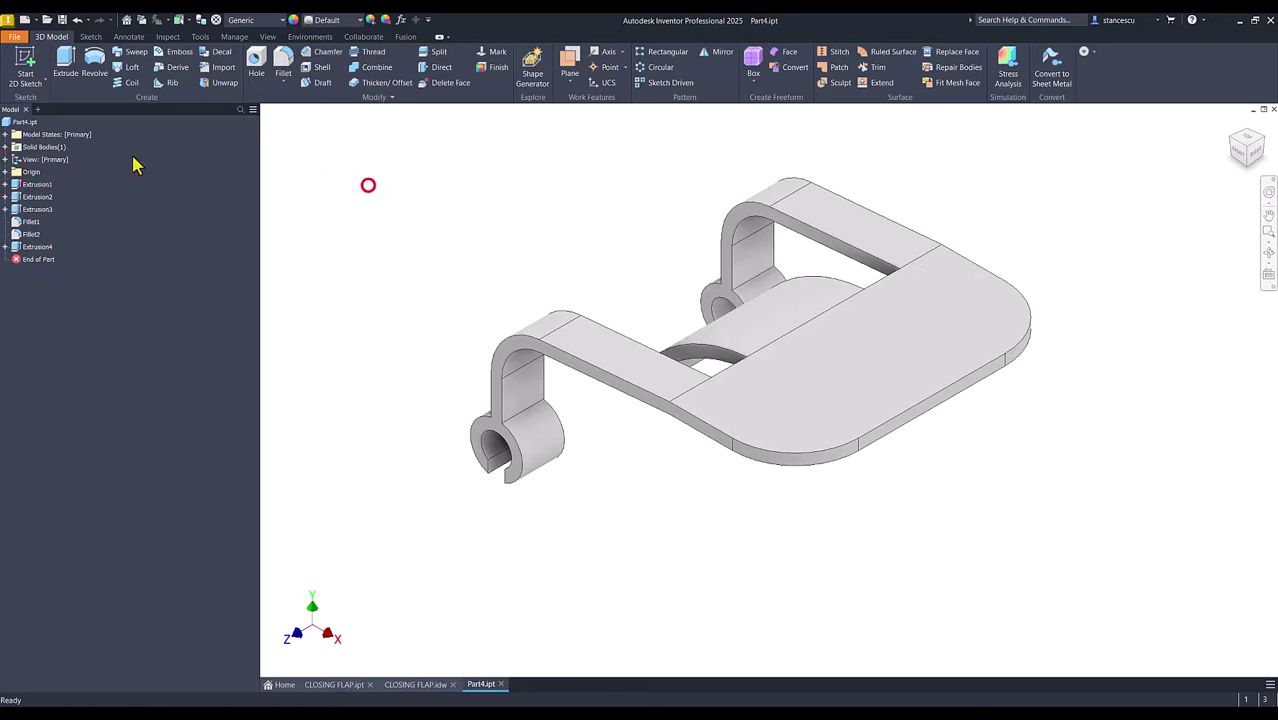
left_click(20, 121)
Update Part4's physical iProperties and copy the 11750,148 mm^3 volume value
right_click(14, 122)
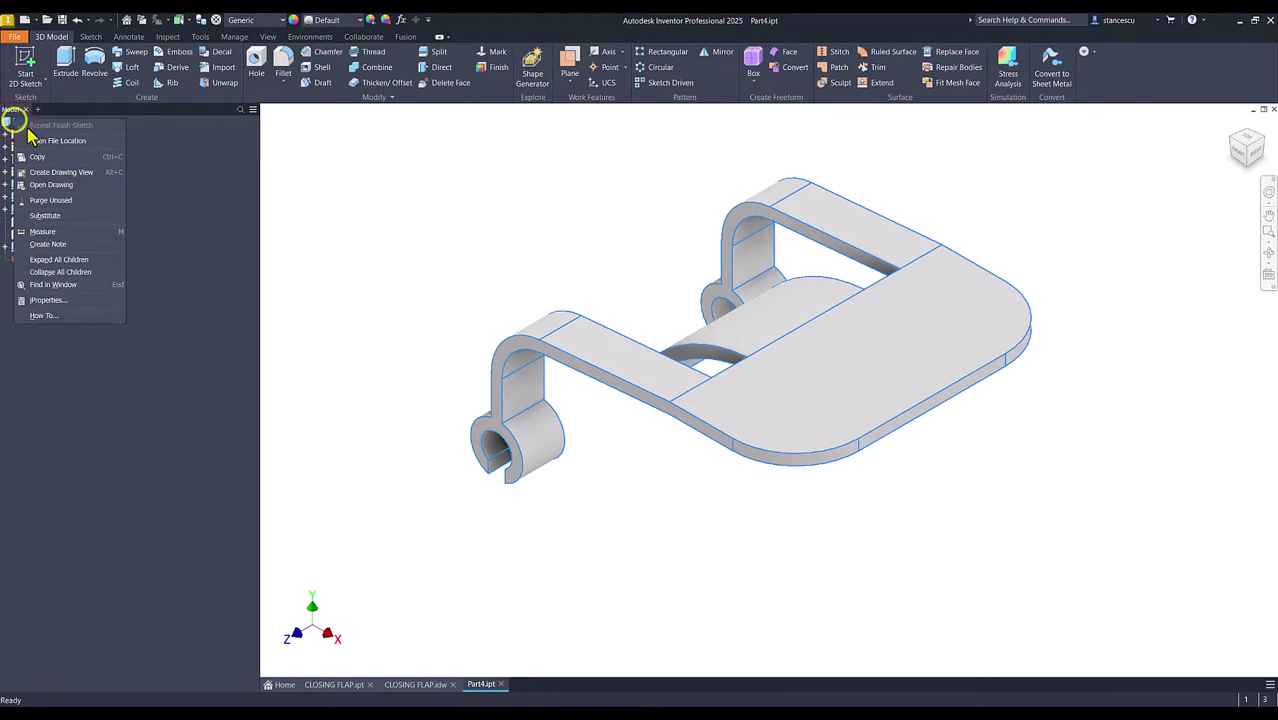
left_click(62, 298)
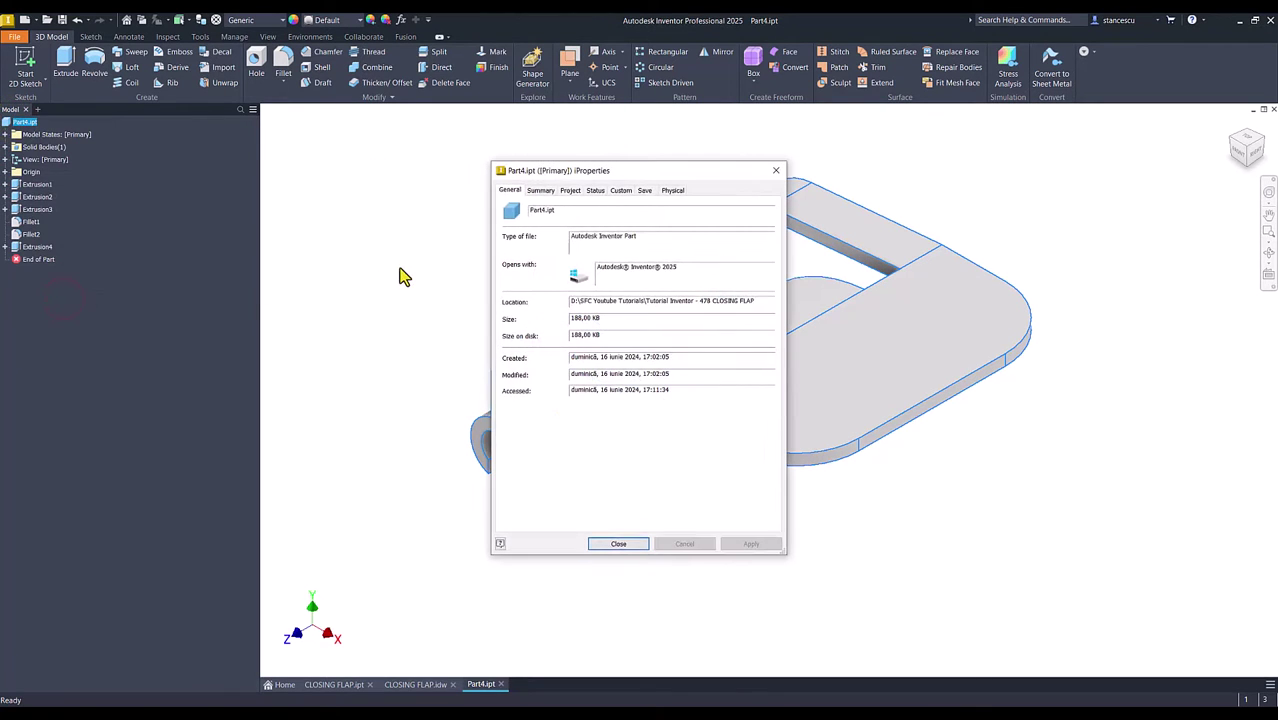
left_click(674, 193)
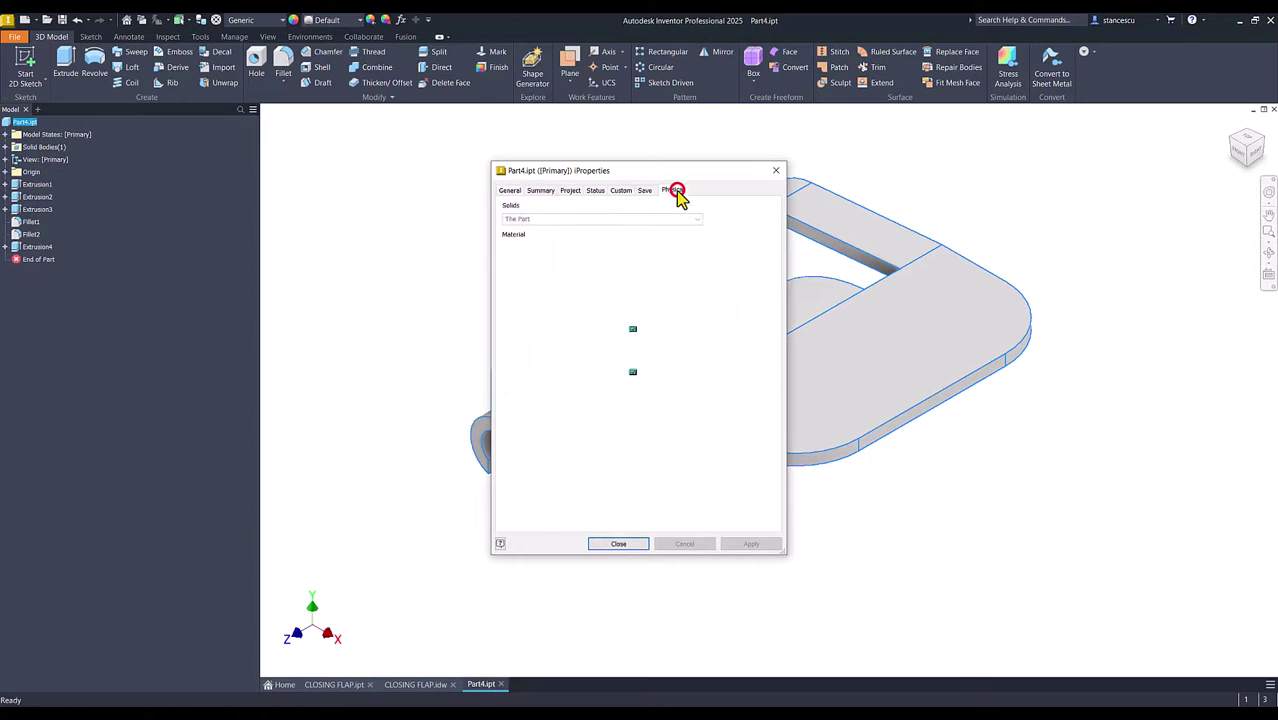
left_click(757, 218)
left_click_drag(603, 372, 414, 385)
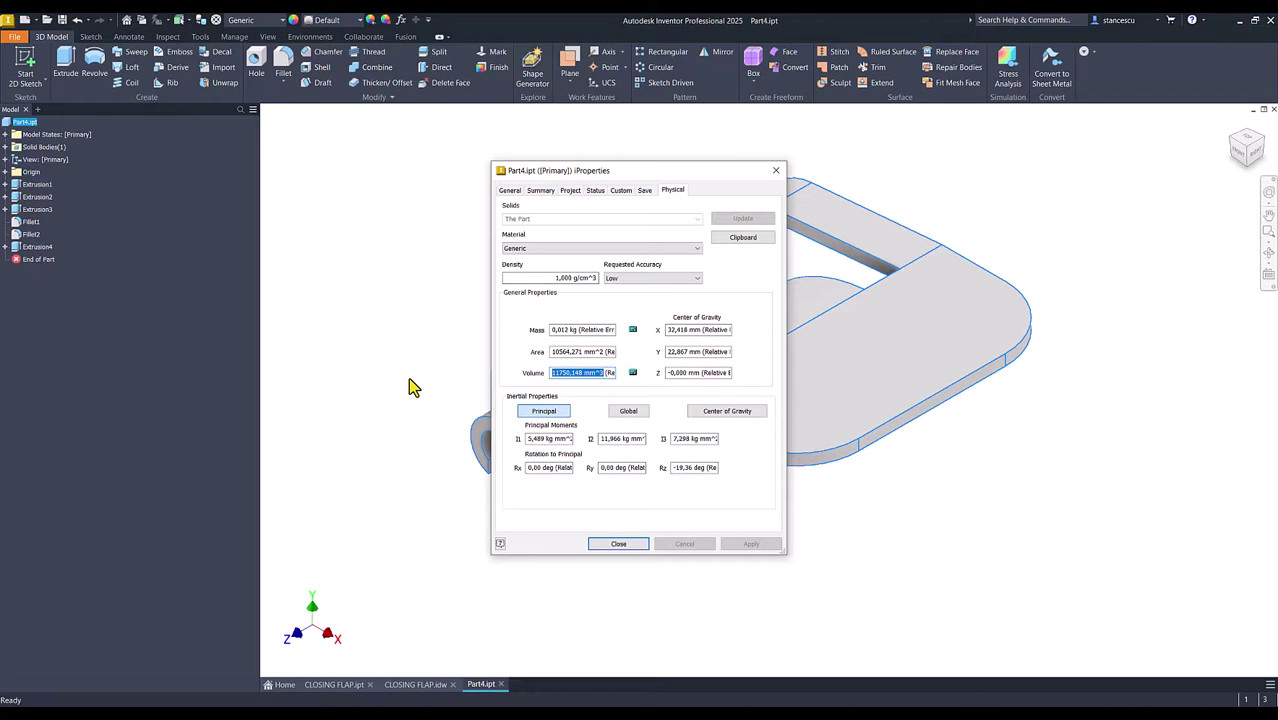
key("ctrl+c")
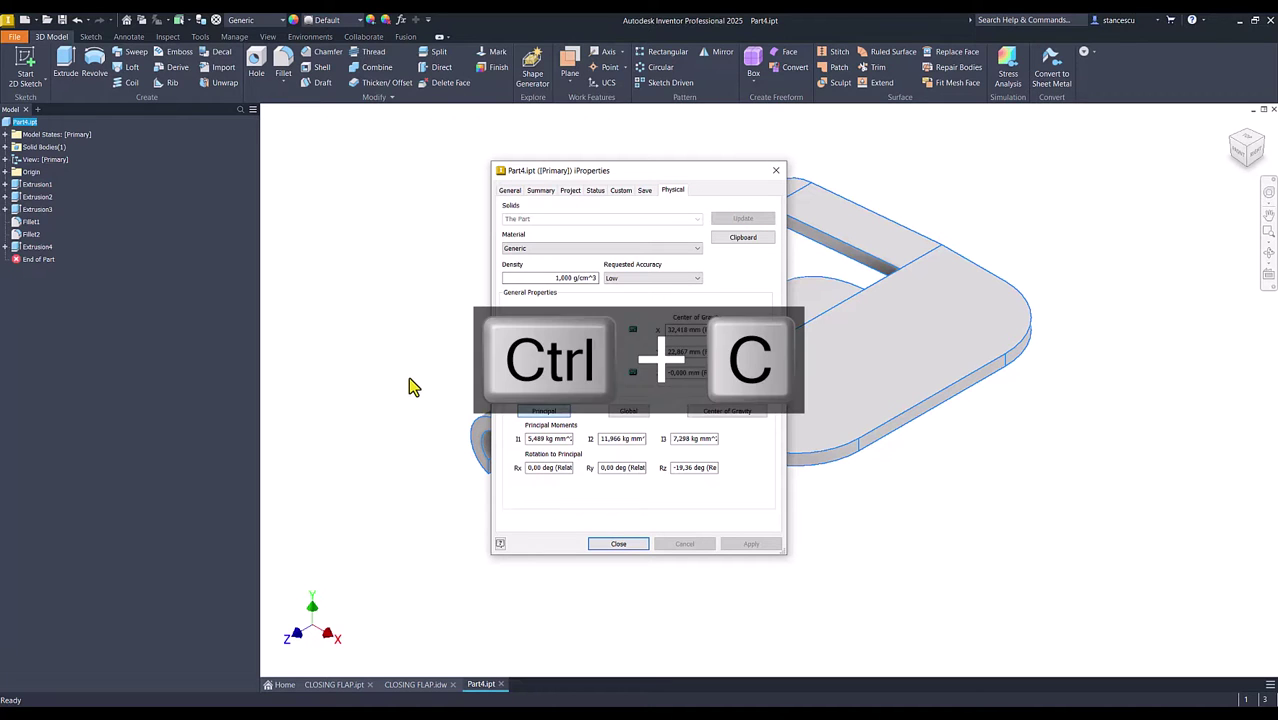
left_click(619, 543)
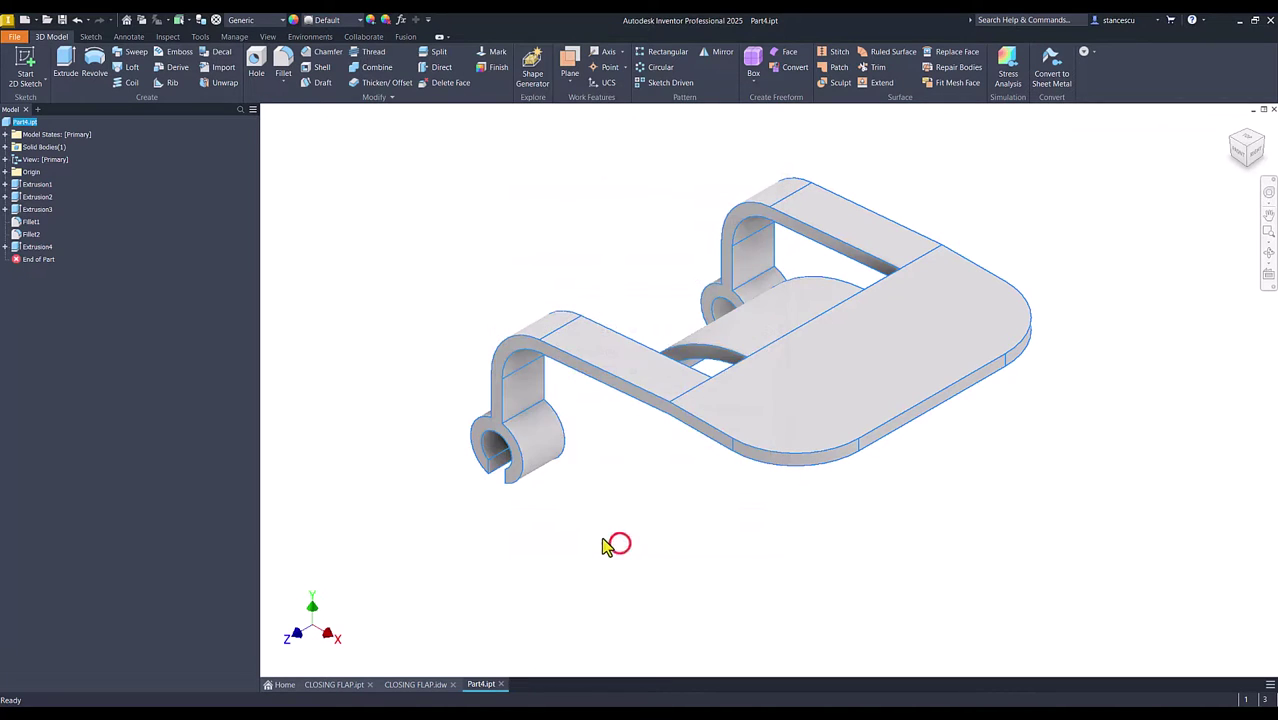
In CLOSING FLAP.idw, replace the Volume note's 11980,617 mm^3 with the pasted 11750,148 mm^3
left_click(421, 686)
left_click(1083, 614)
double_click(1095, 614)
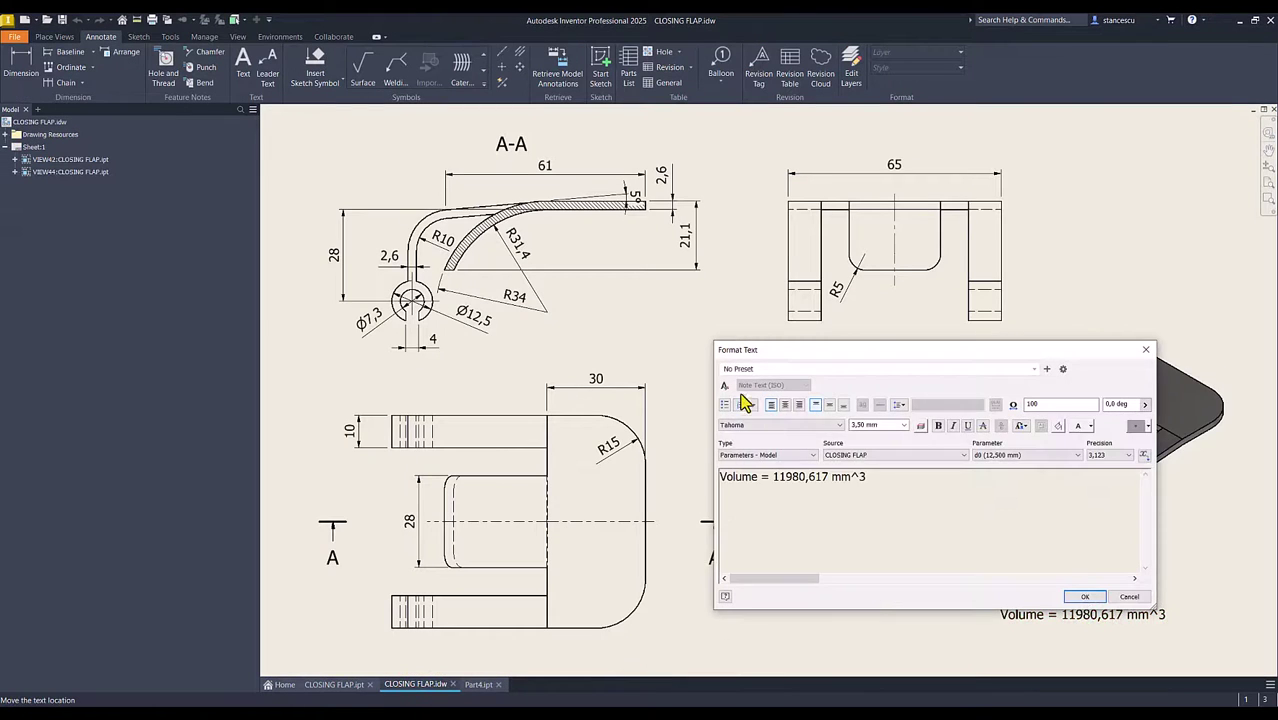
left_click(875, 484)
key("Return")
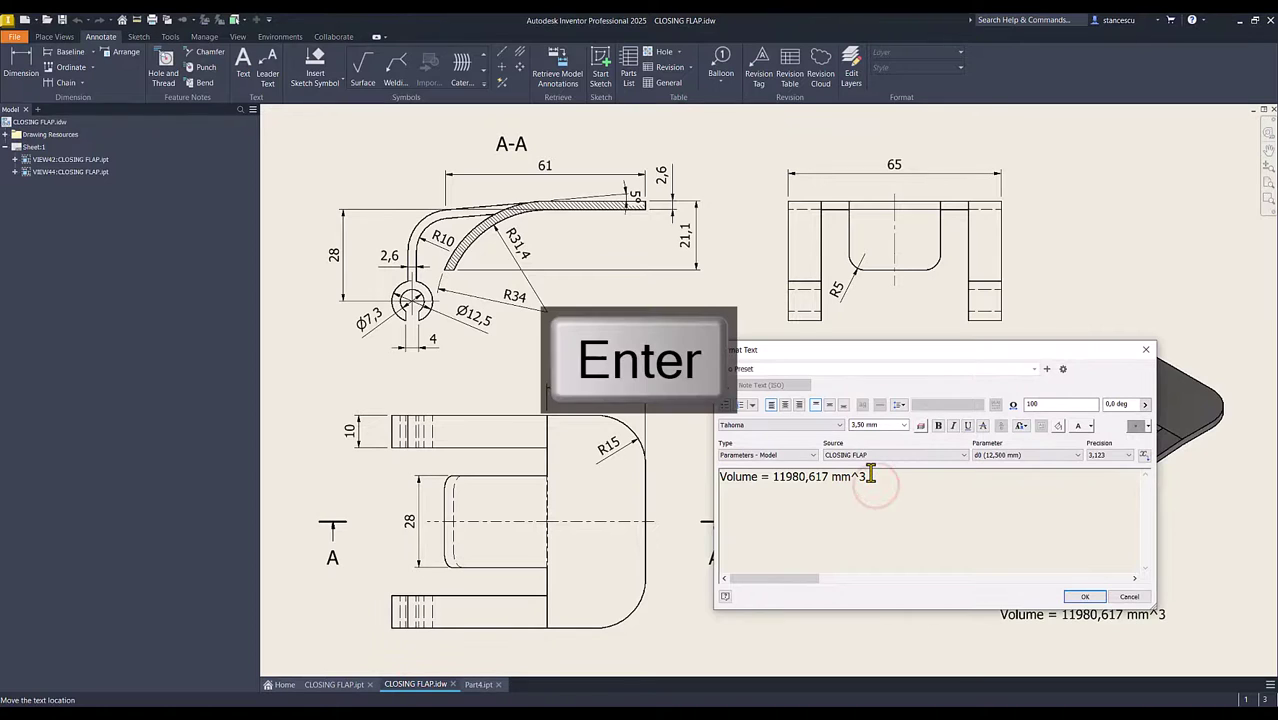
key("ctrl+v")
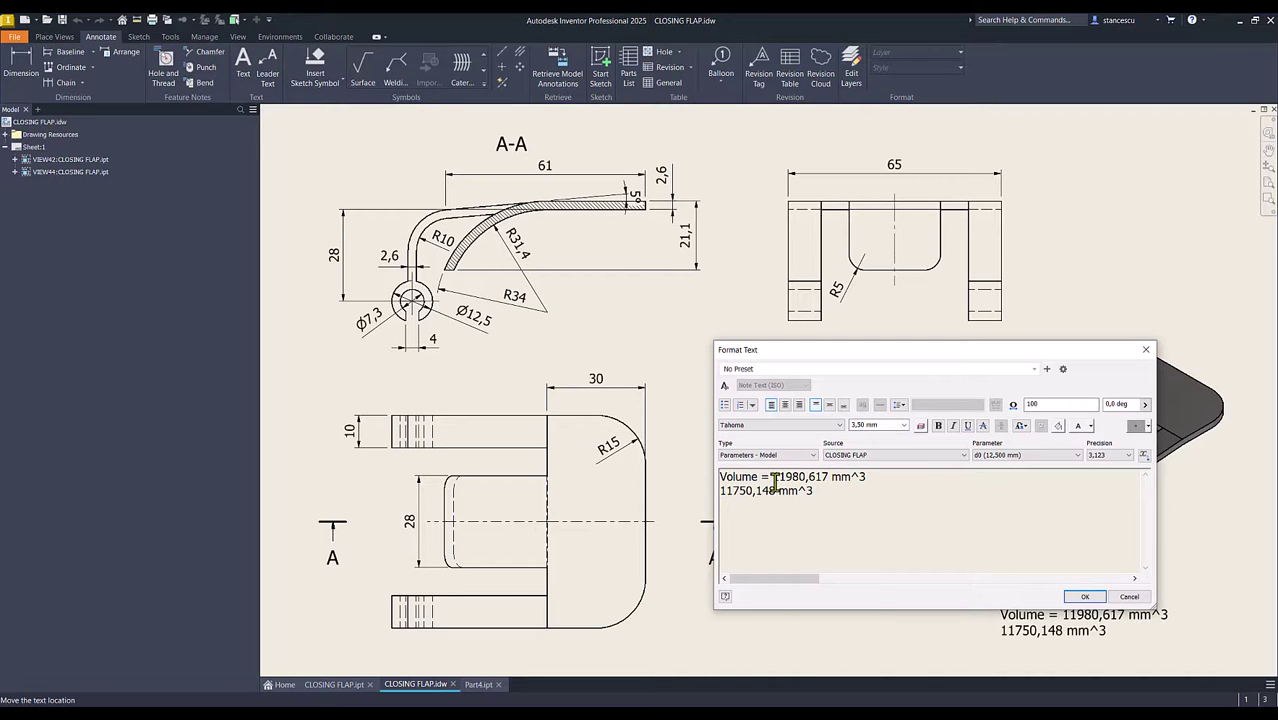
left_click_drag(773, 481, 869, 477)
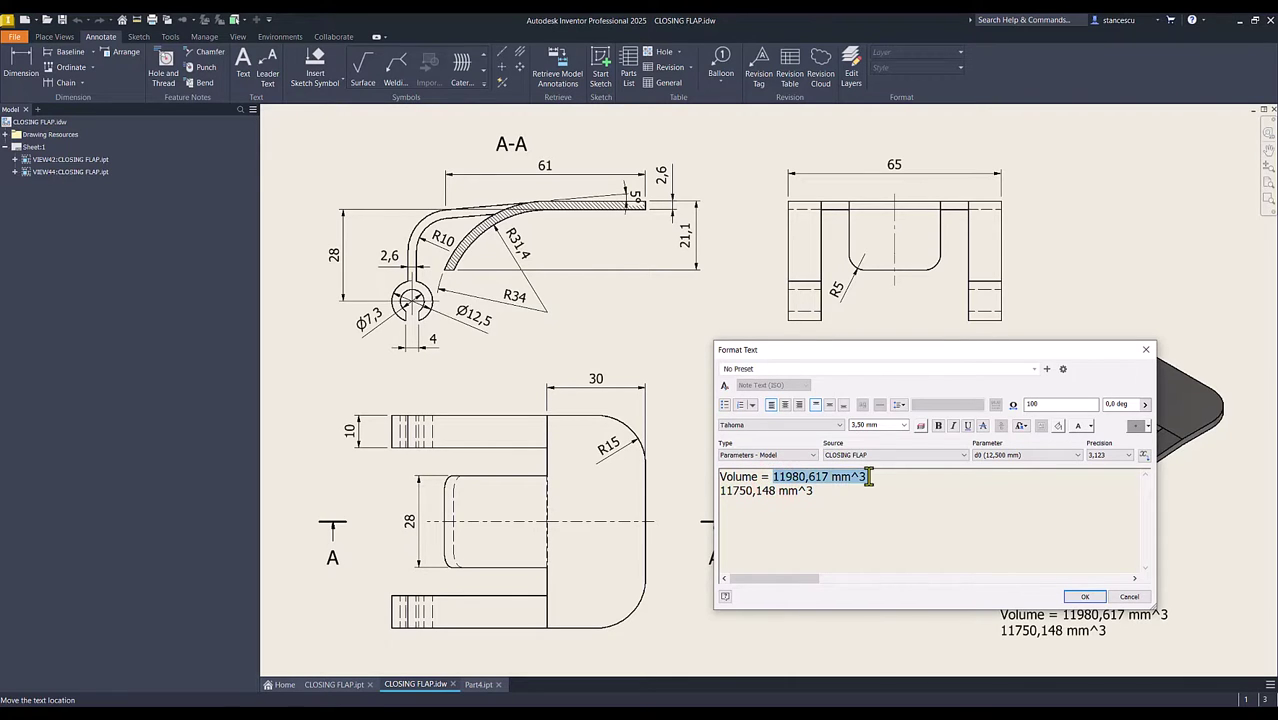
key("Delete")
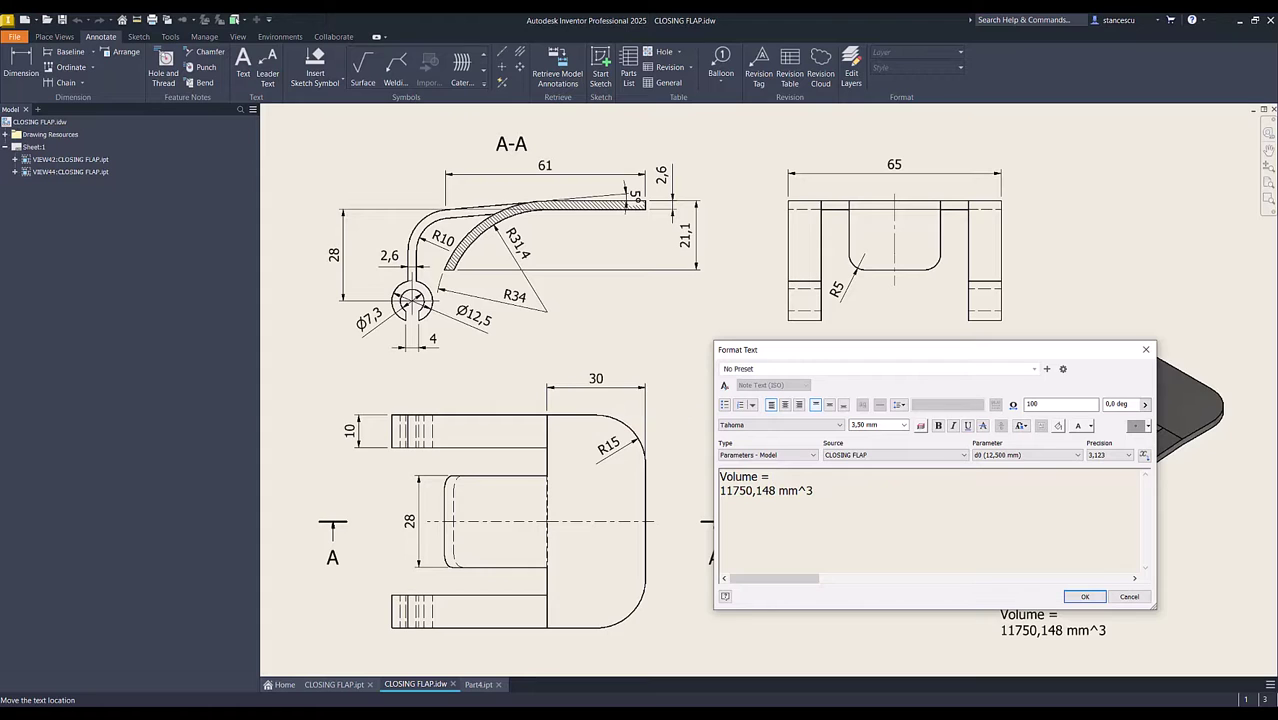
key("Delete")
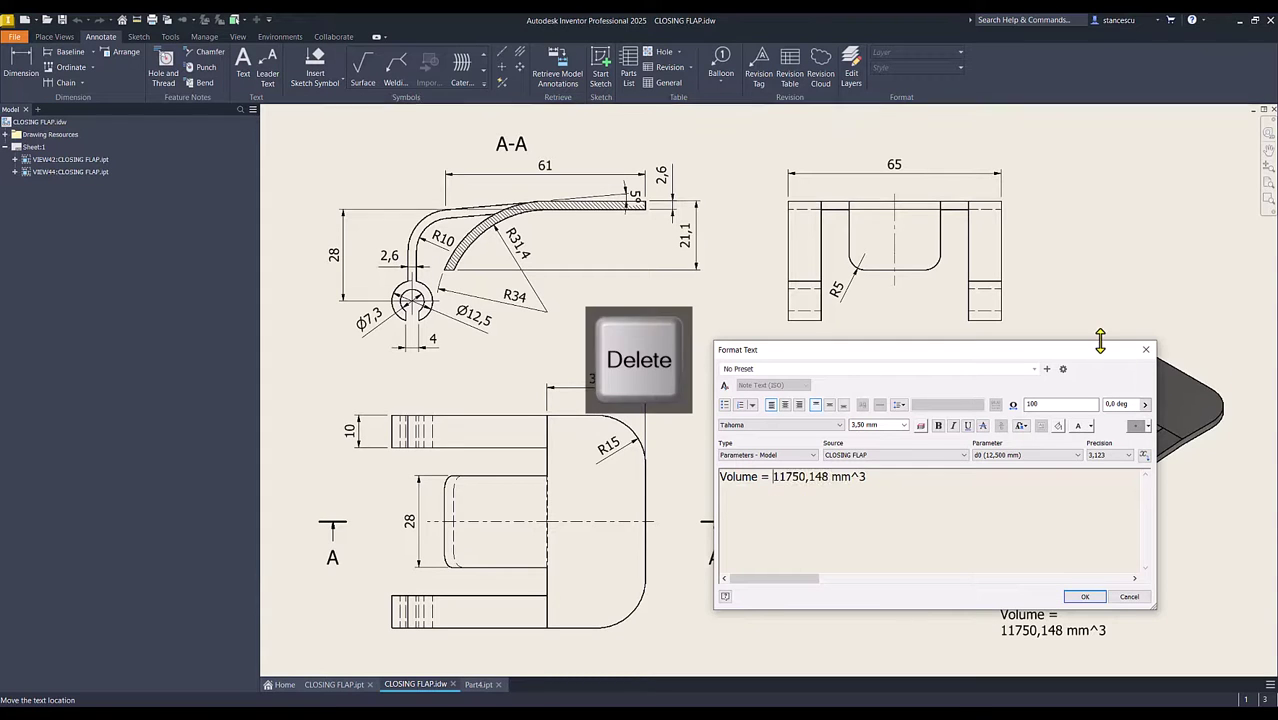
left_click(1084, 596)
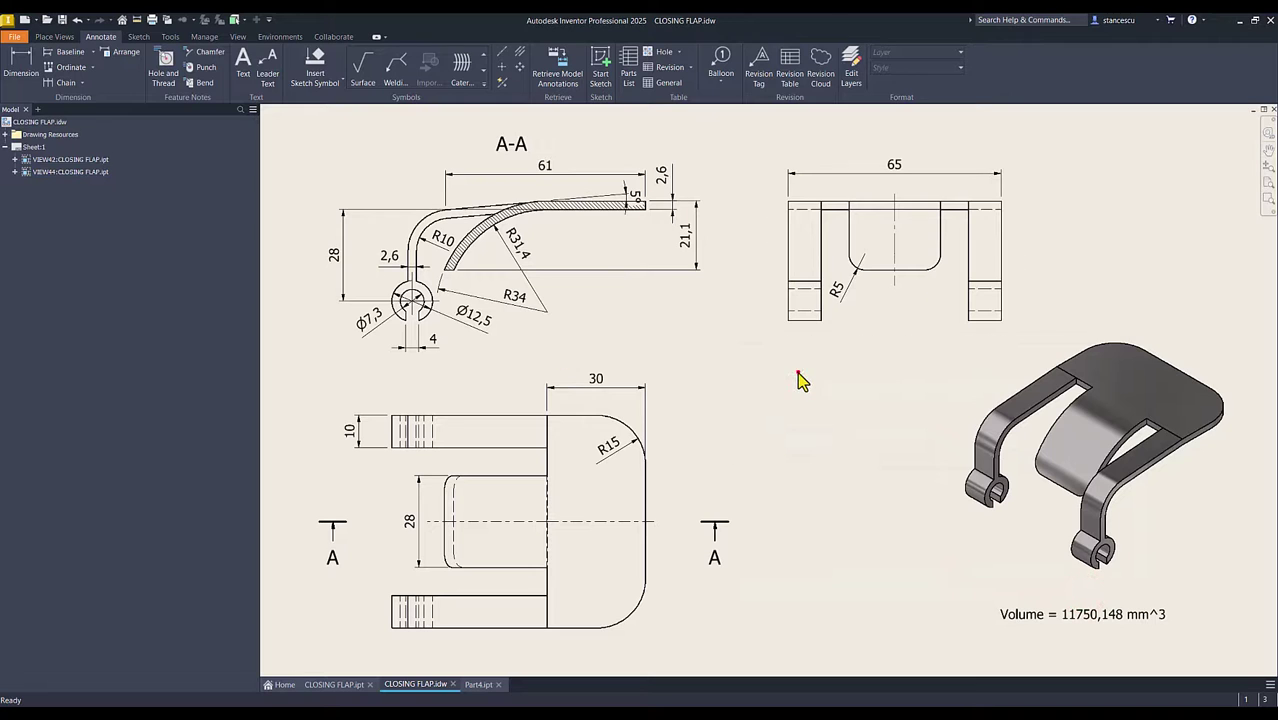
left_click(798, 376)
Assign the Steel, Carbon material to Part4
left_click(478, 685)
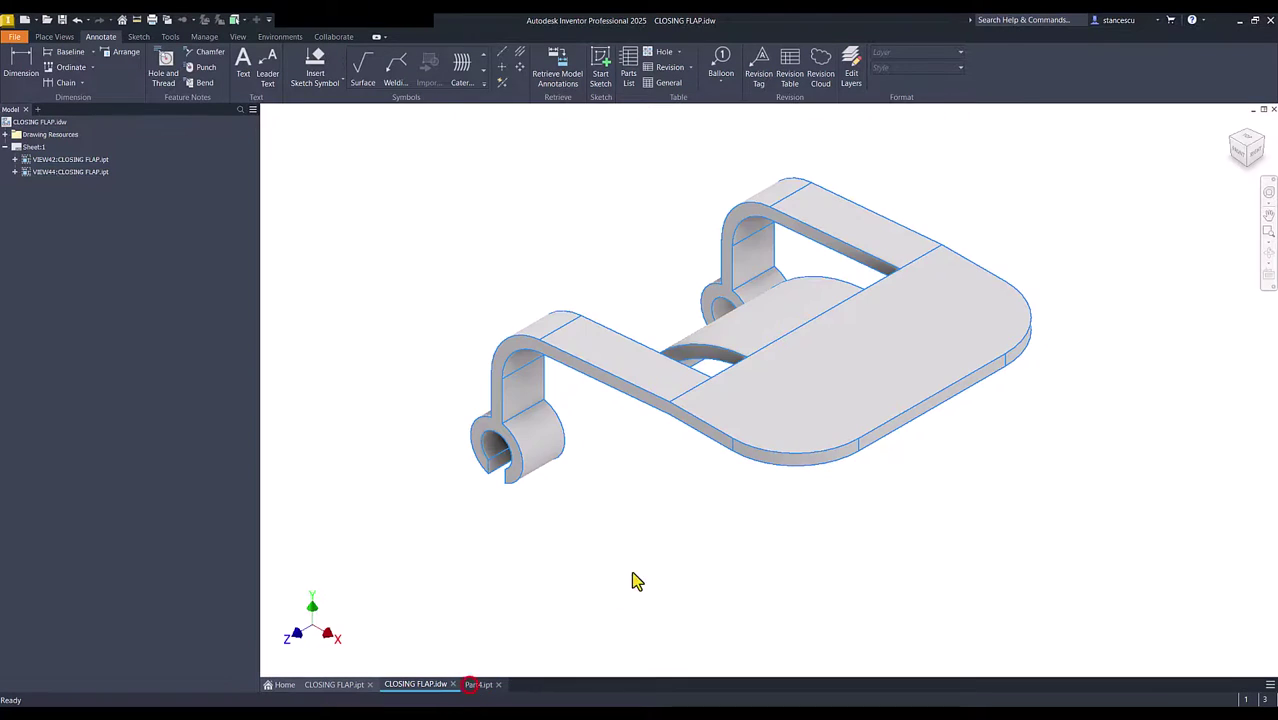
left_click(435, 219)
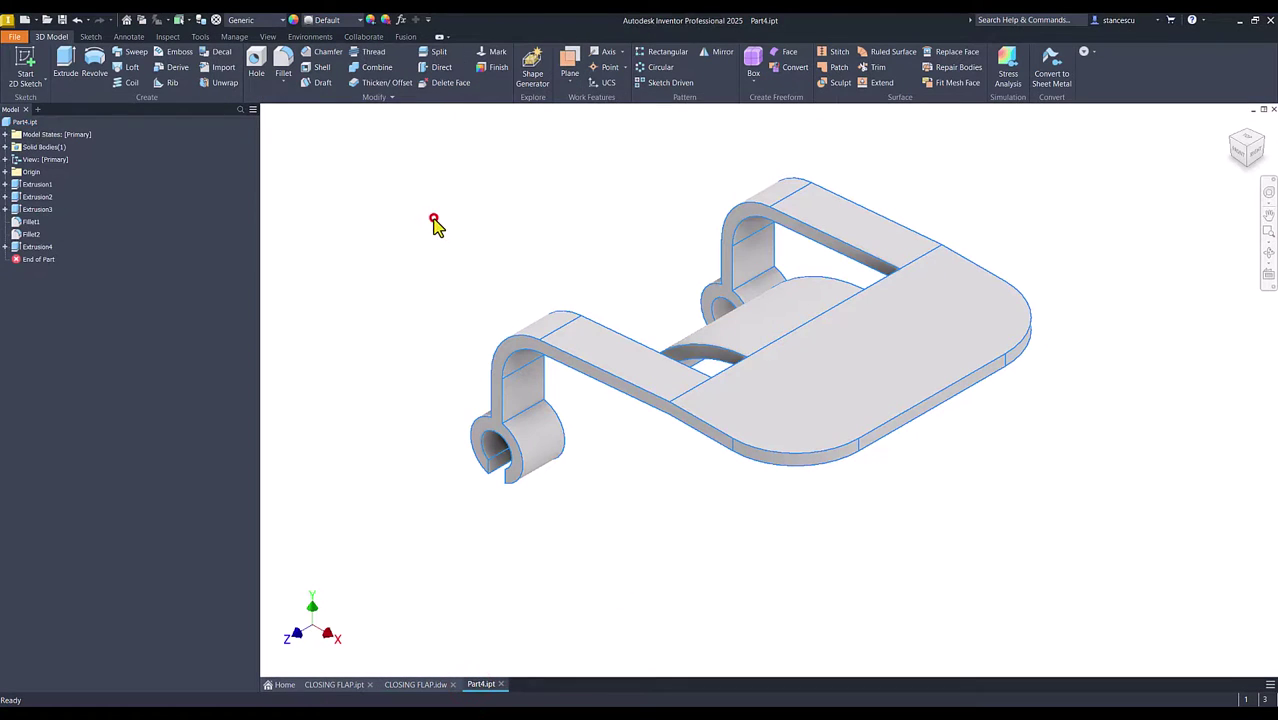
left_click(250, 21)
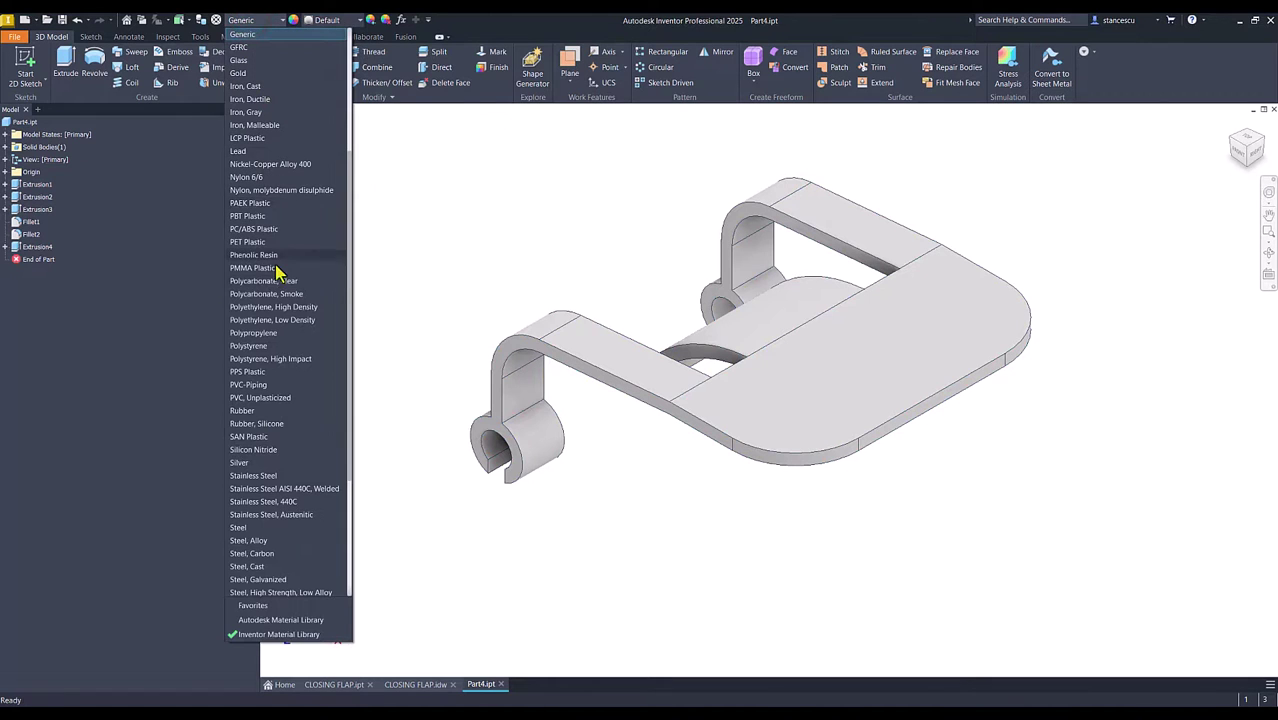
scroll(275, 307, "down", 2)
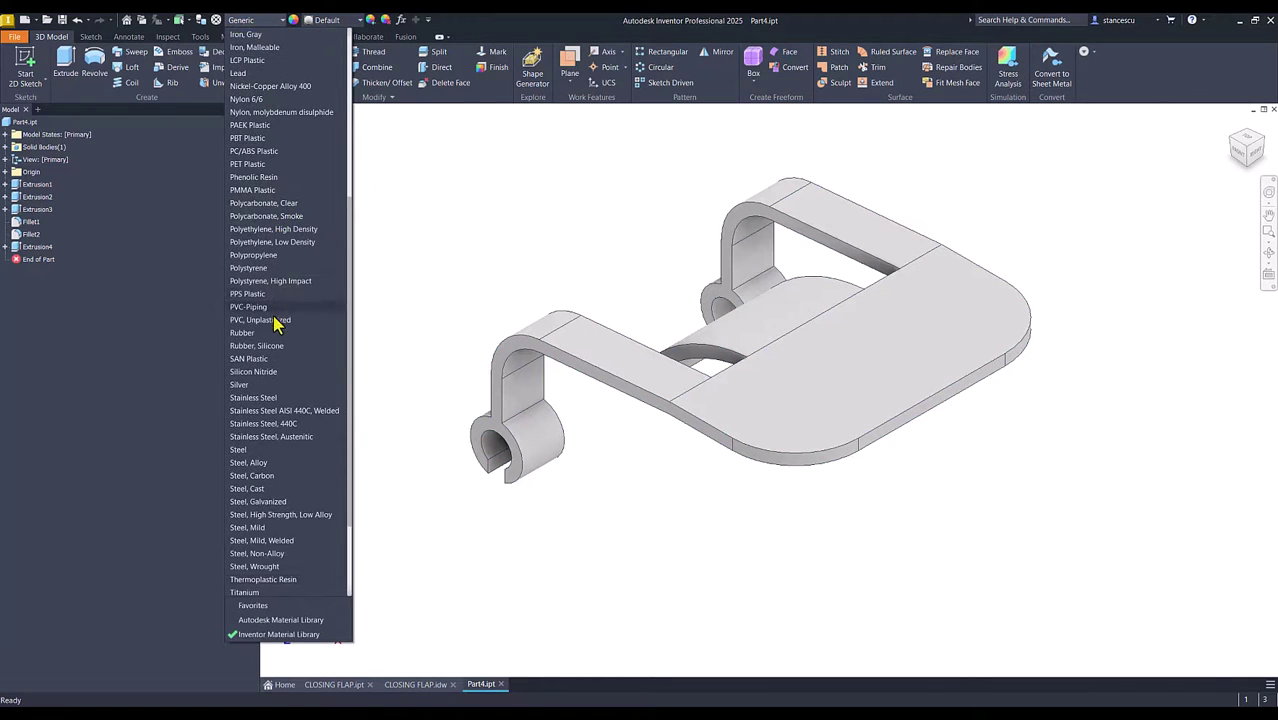
left_click(255, 475)
left_click(385, 218)
Set the lighting style to Default Lights and return to the home view
left_click(269, 38)
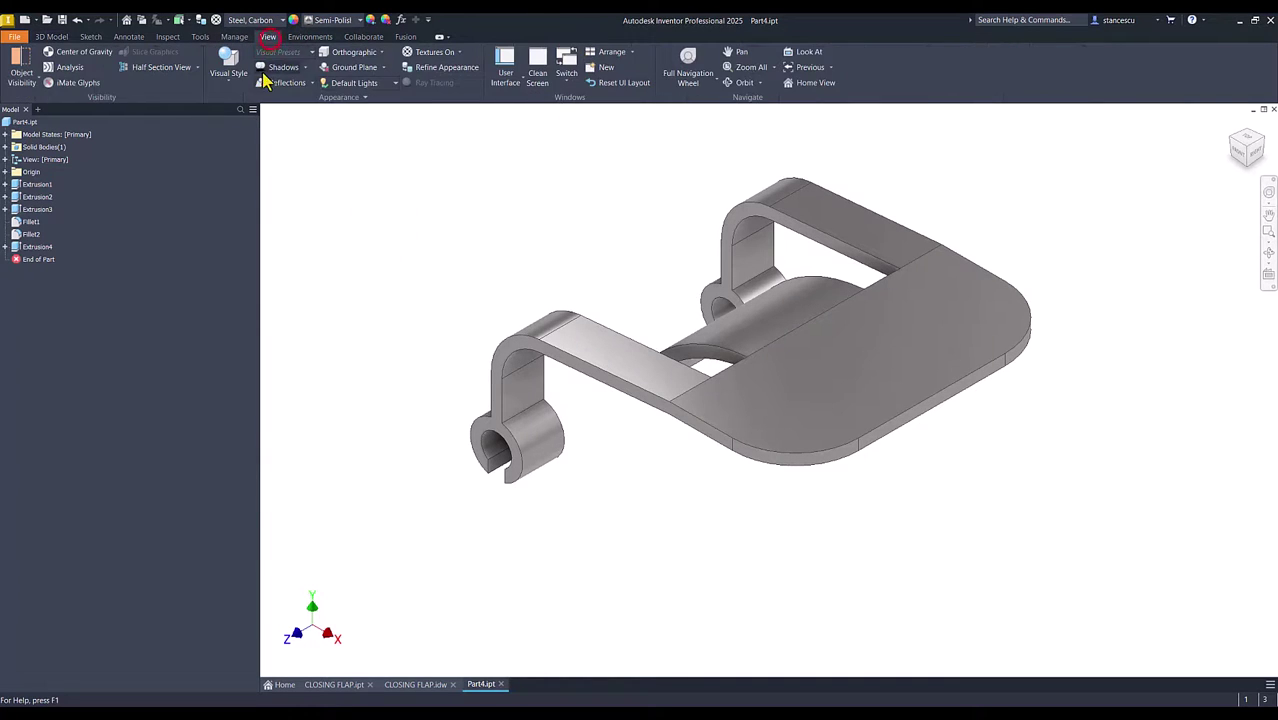
left_click(358, 86)
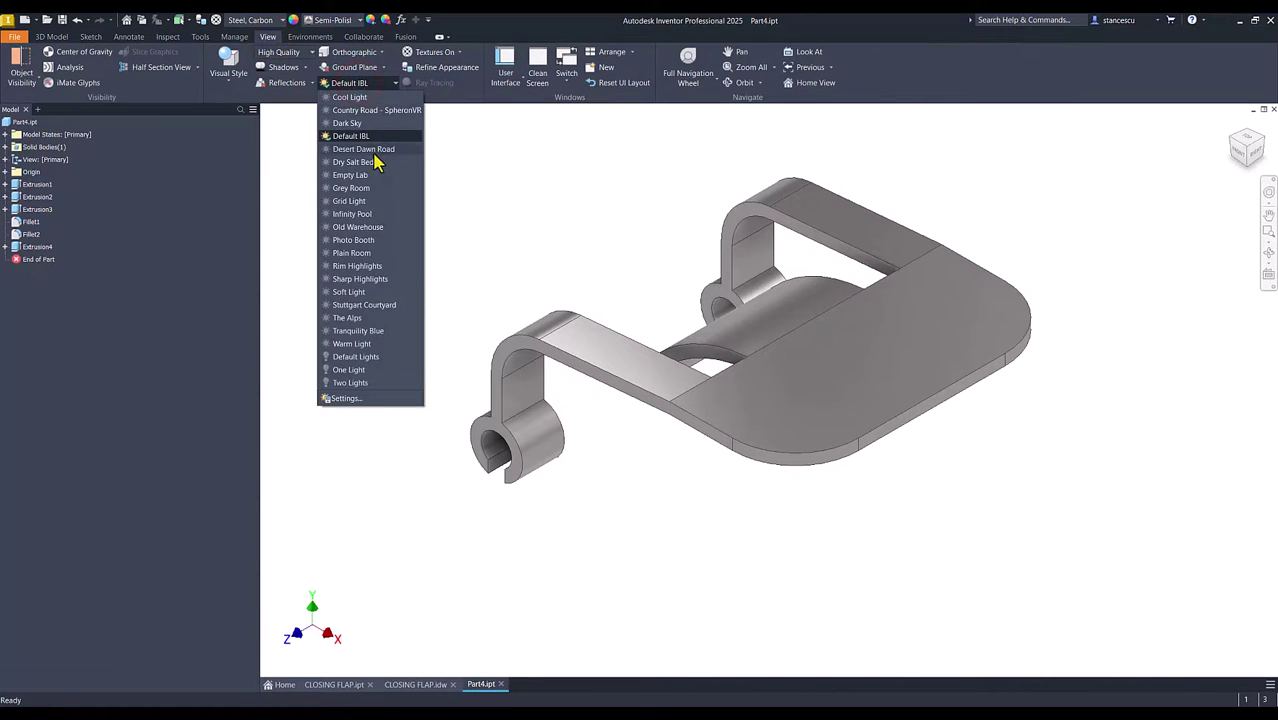
left_click(361, 360)
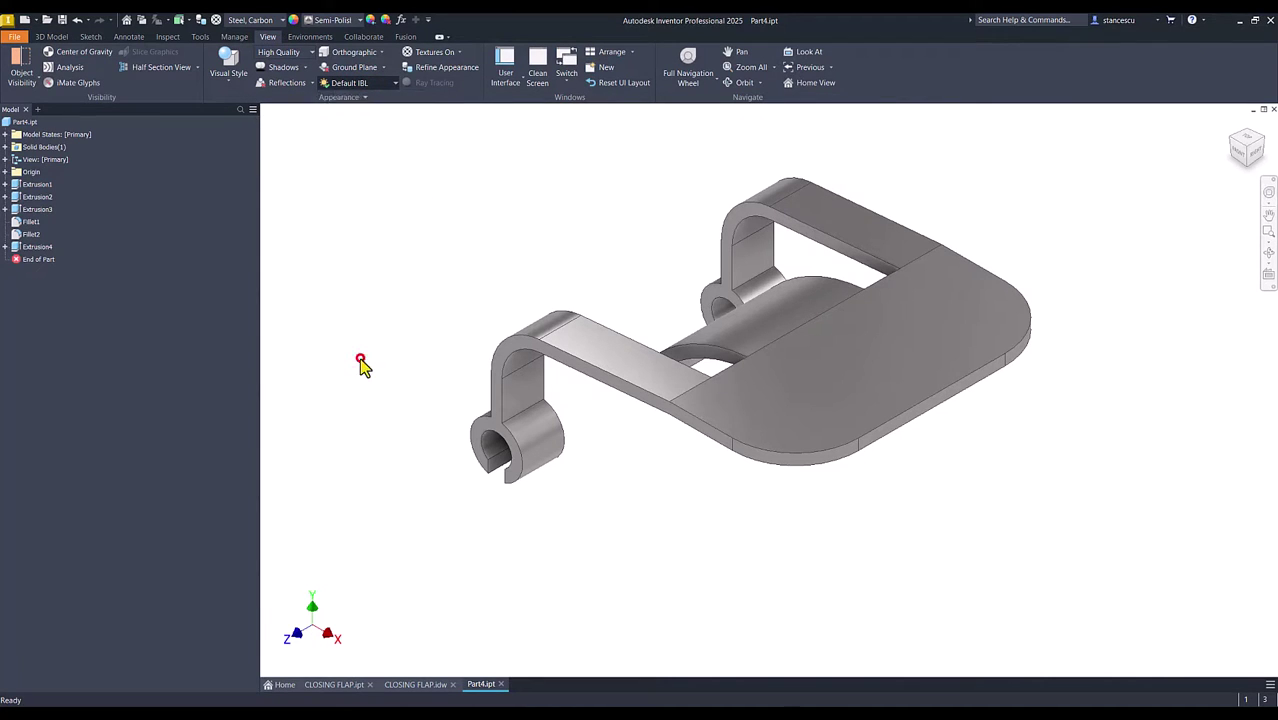
left_click(434, 218)
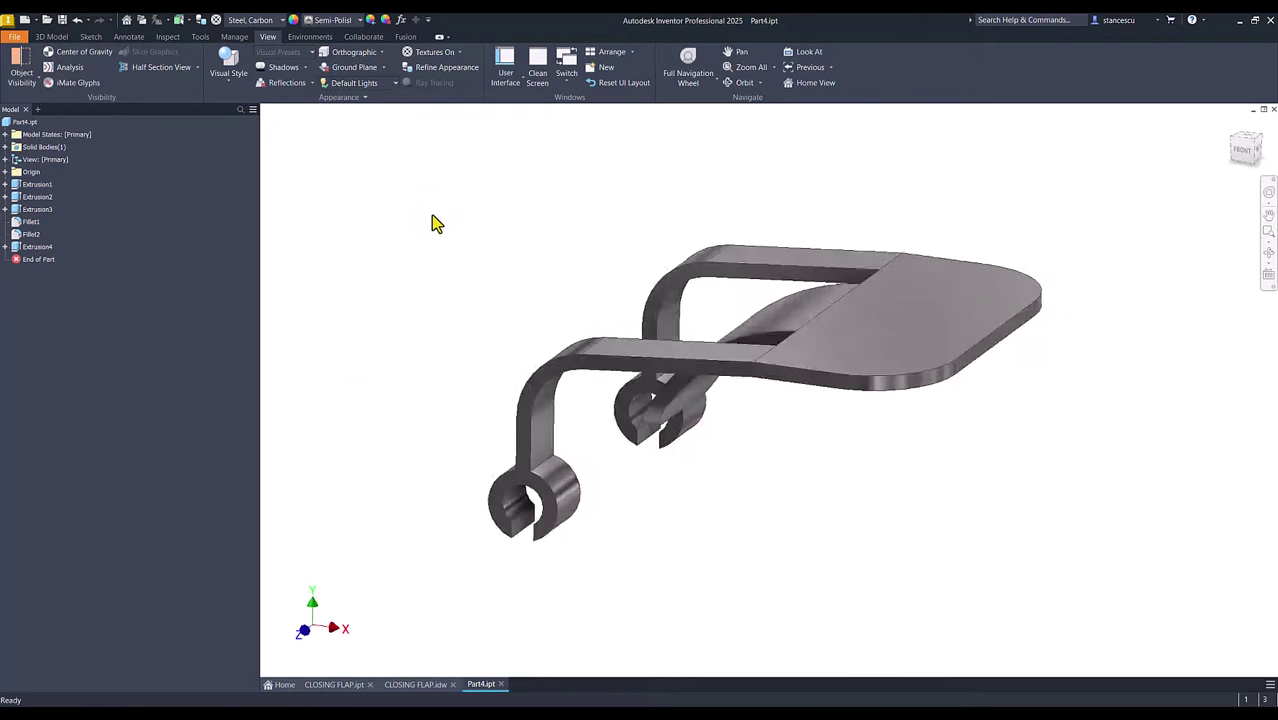
key("F6")
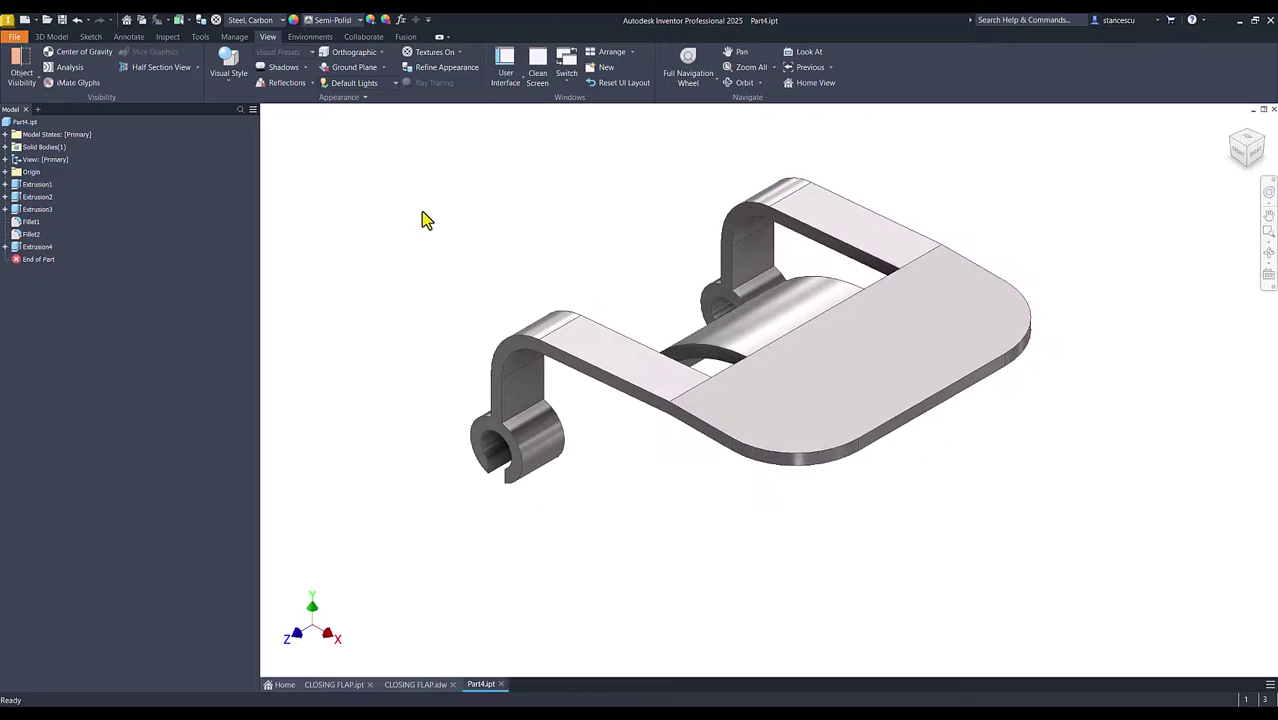